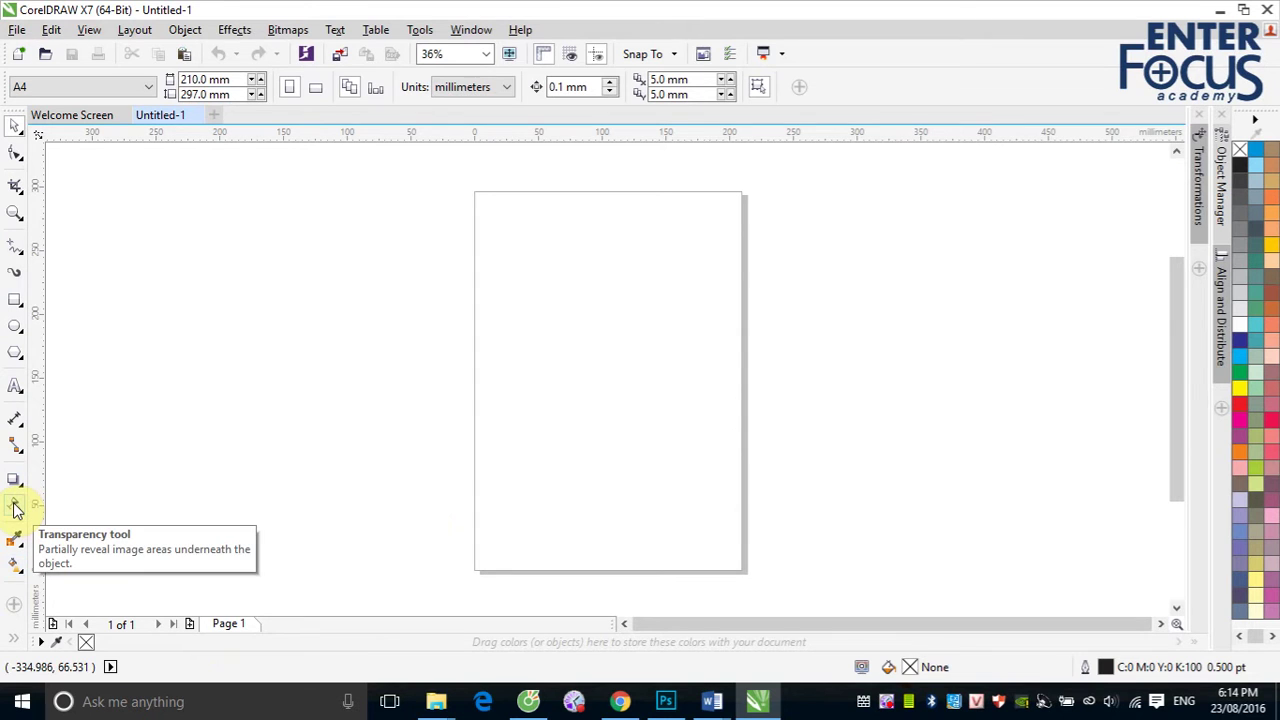
{"action": "left_click", "coordinate": [14, 540]}
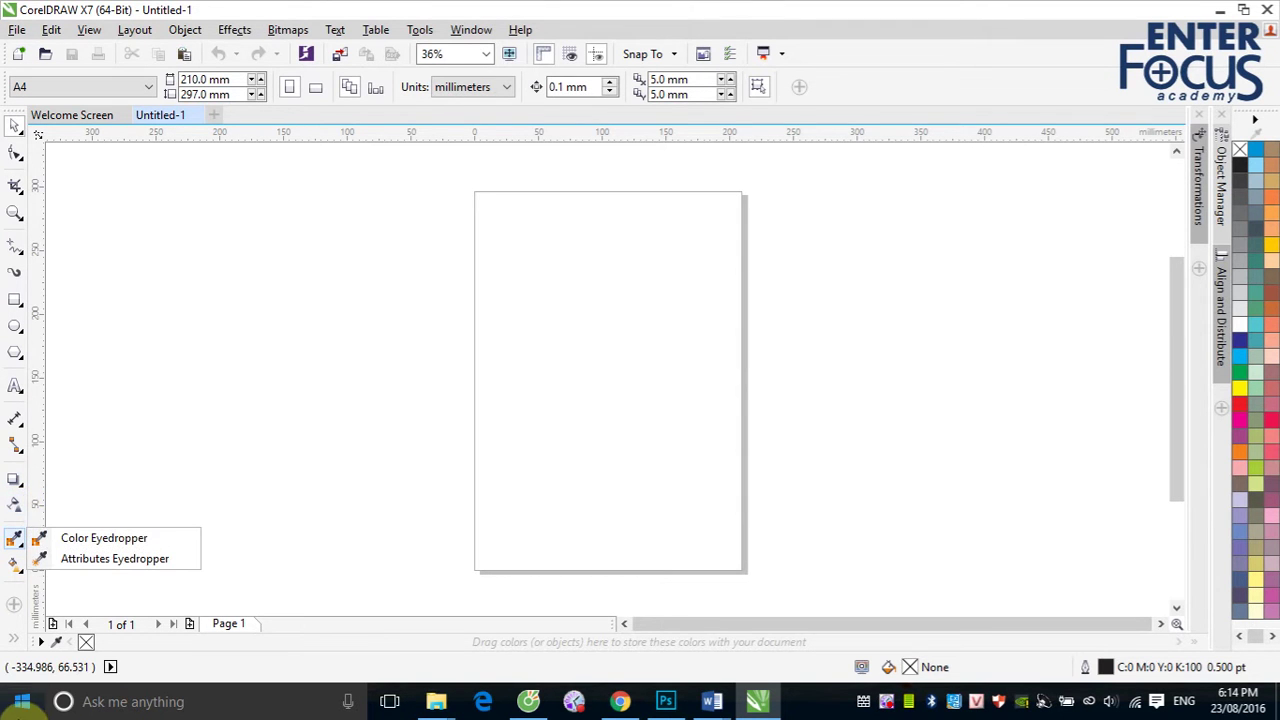
{"action": "left_click", "coordinate": [15, 484]}
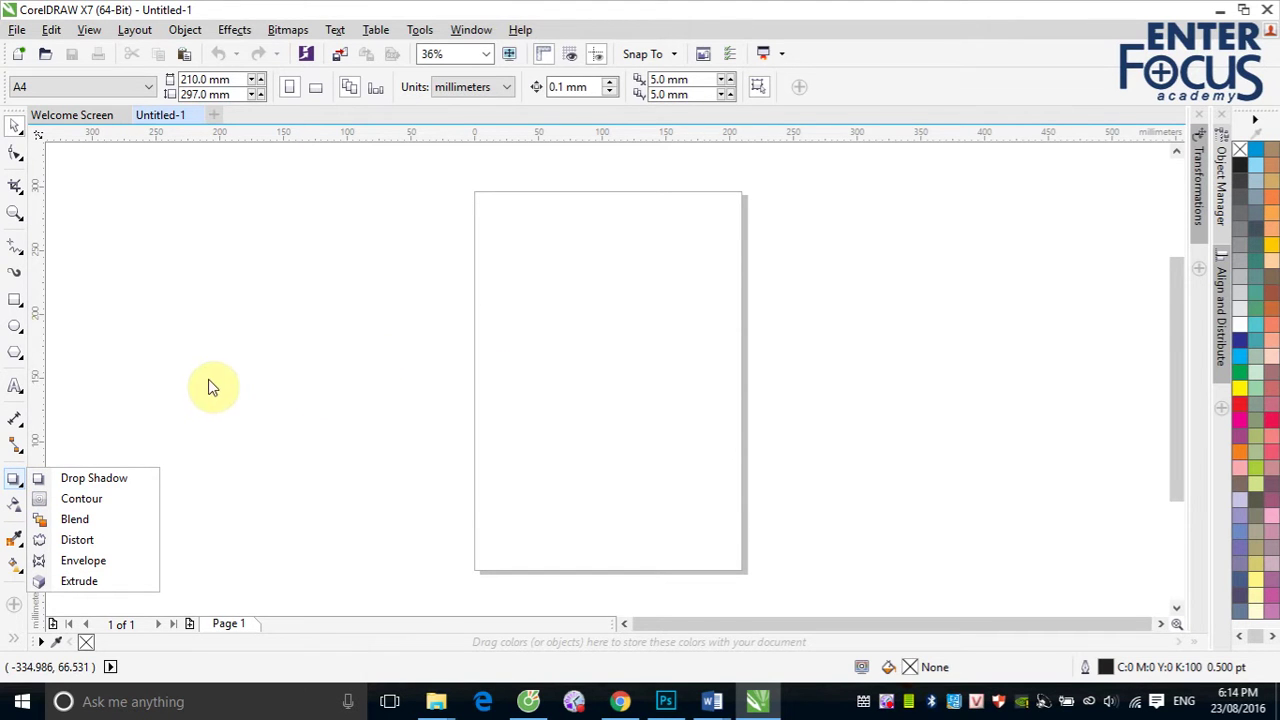
Draw a square about 96 mm wide on the lower half of the page and fill it with red.
{"action": "left_click", "coordinate": [15, 298]}
{"action": "left_click", "coordinate": [60, 297]}
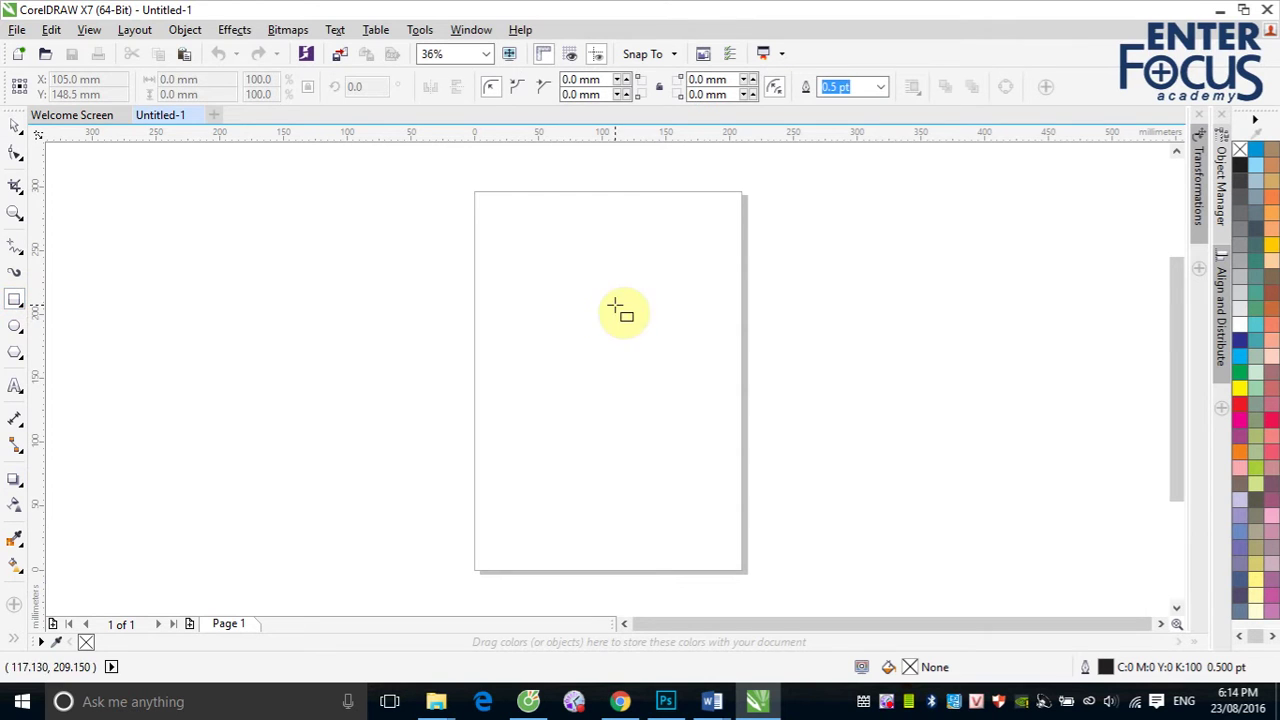
{"action": "left_click_drag", "start_coordinate": [524, 357], "coordinate": [646, 476]}
{"action": "left_click", "coordinate": [12, 127]}
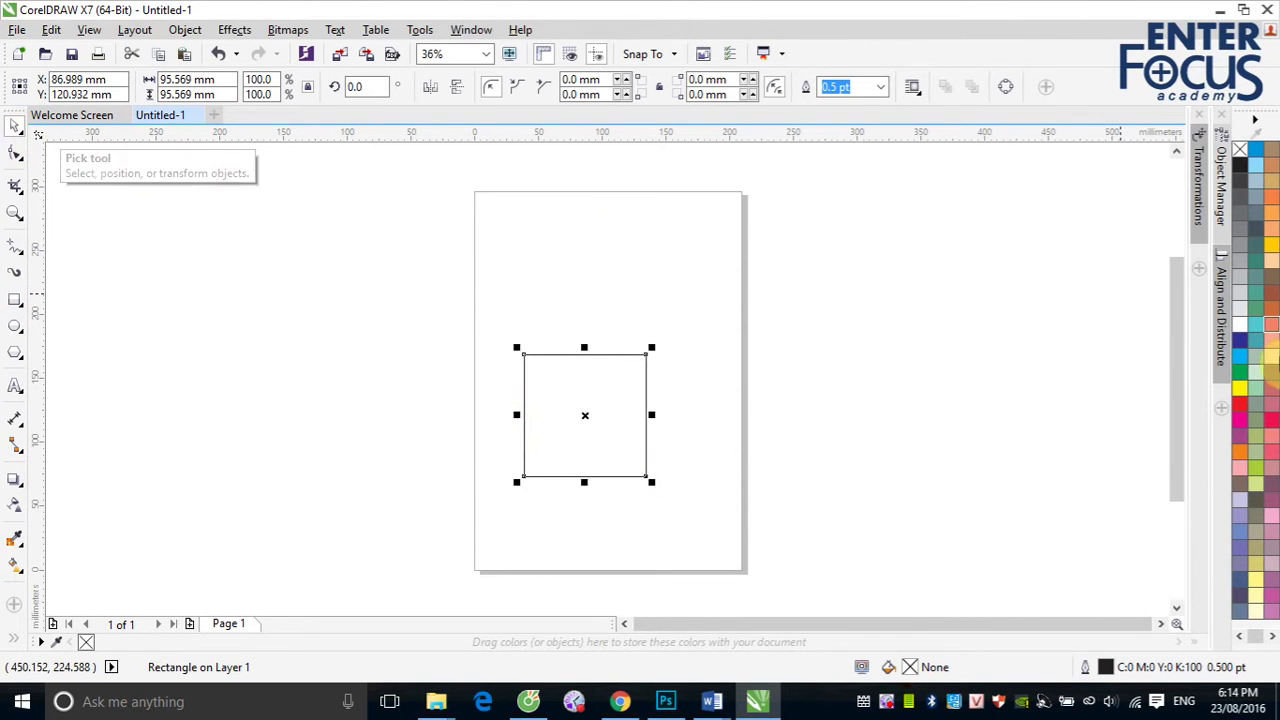
{"action": "left_click", "coordinate": [1240, 413]}
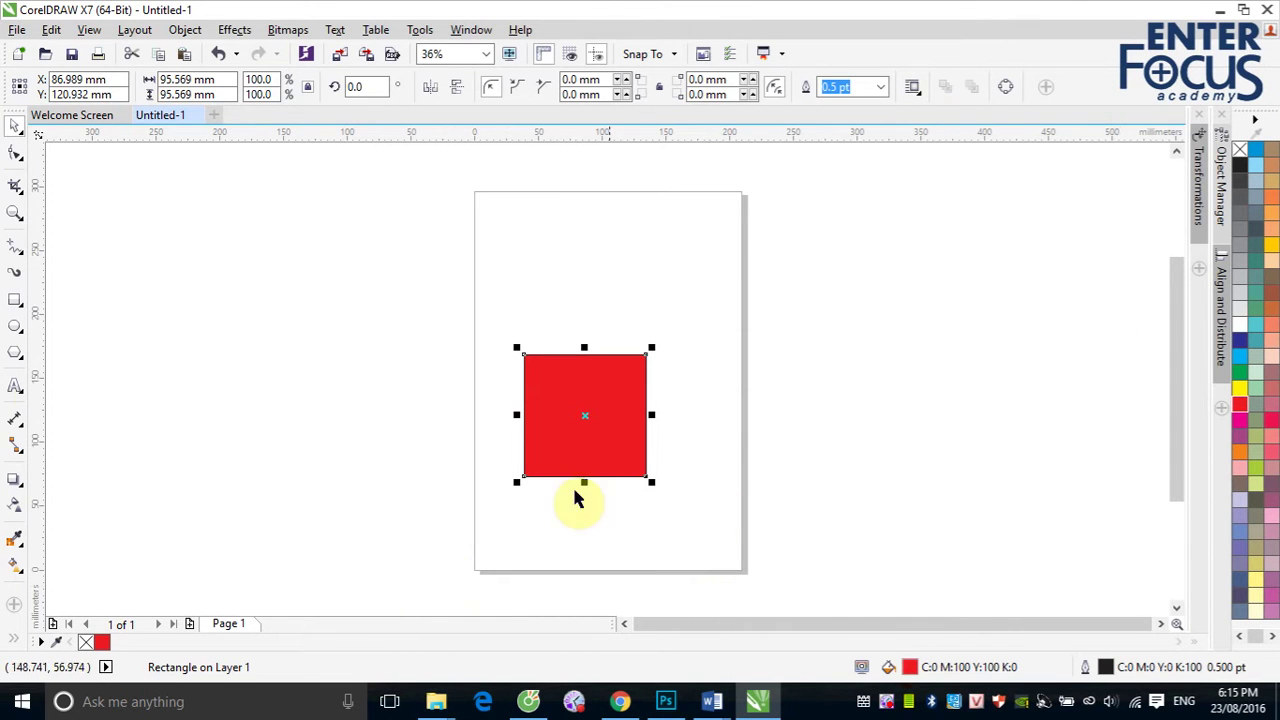
Apply a Push and Pull distortion to the red square, pulling it into a four-petal shape with an amplitude of about -56.
{"action": "left_click", "coordinate": [18, 482]}
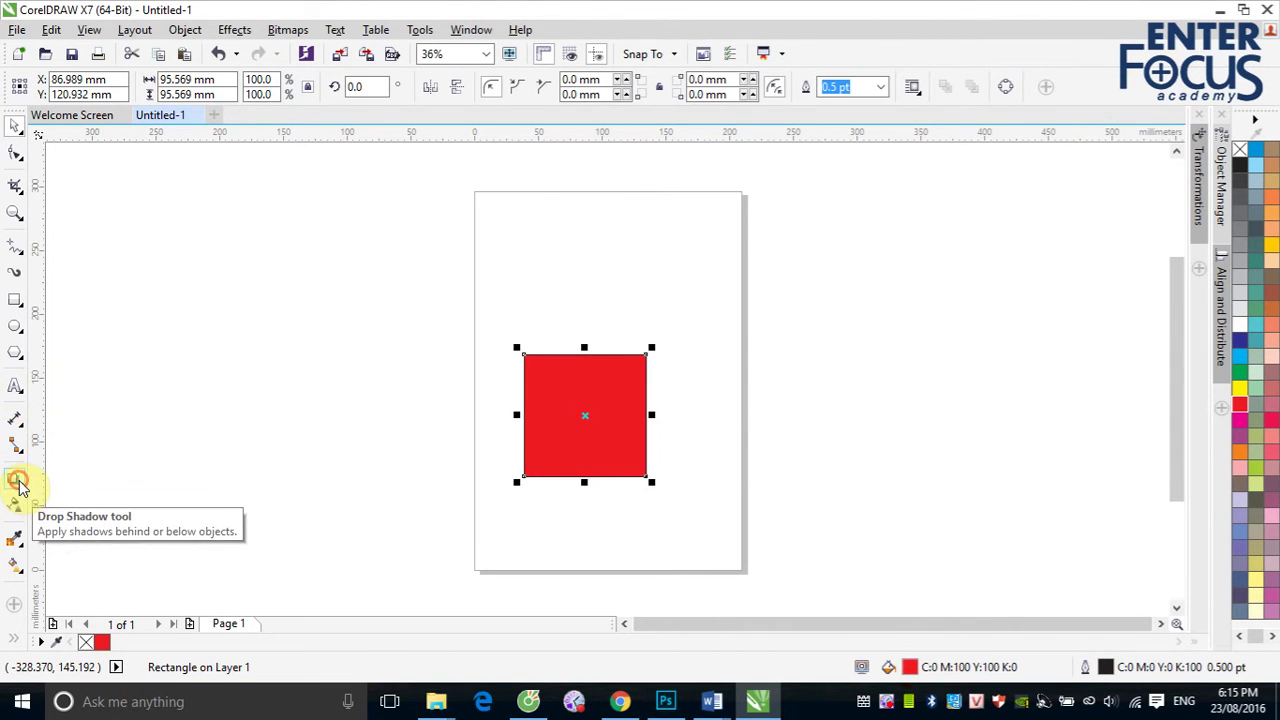
{"action": "left_click", "coordinate": [94, 541]}
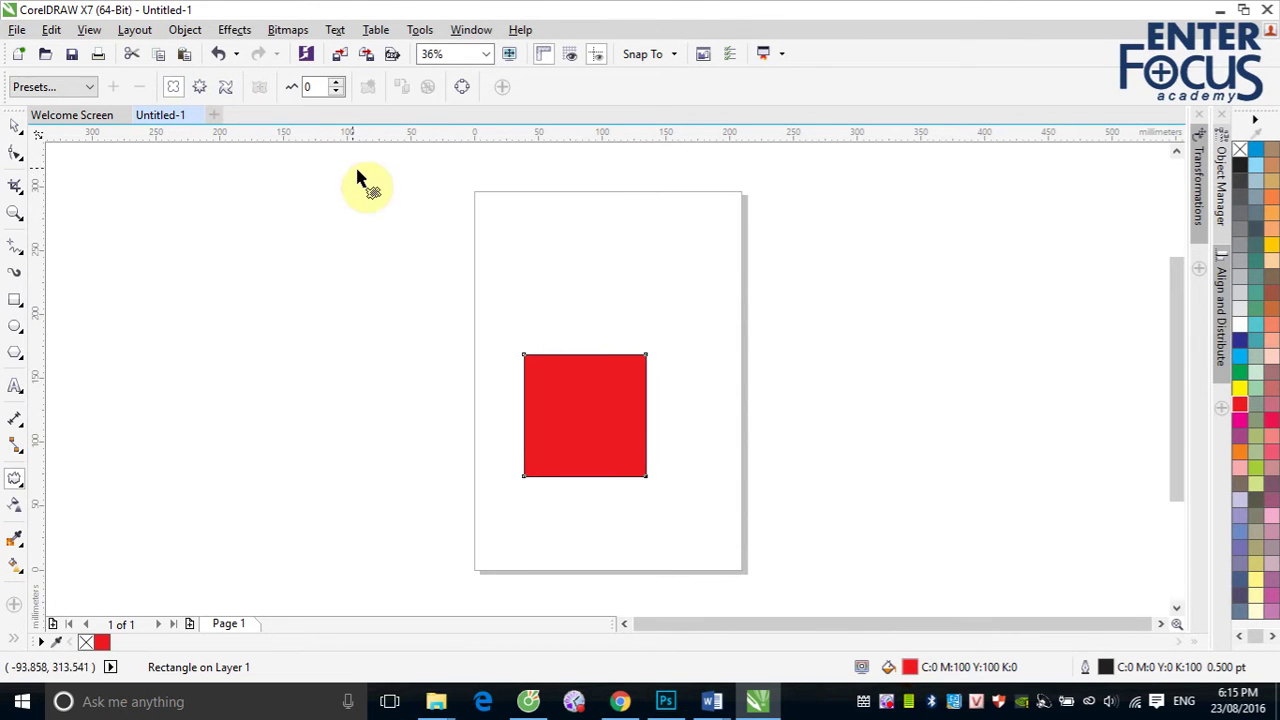
{"action": "left_click", "coordinate": [174, 88]}
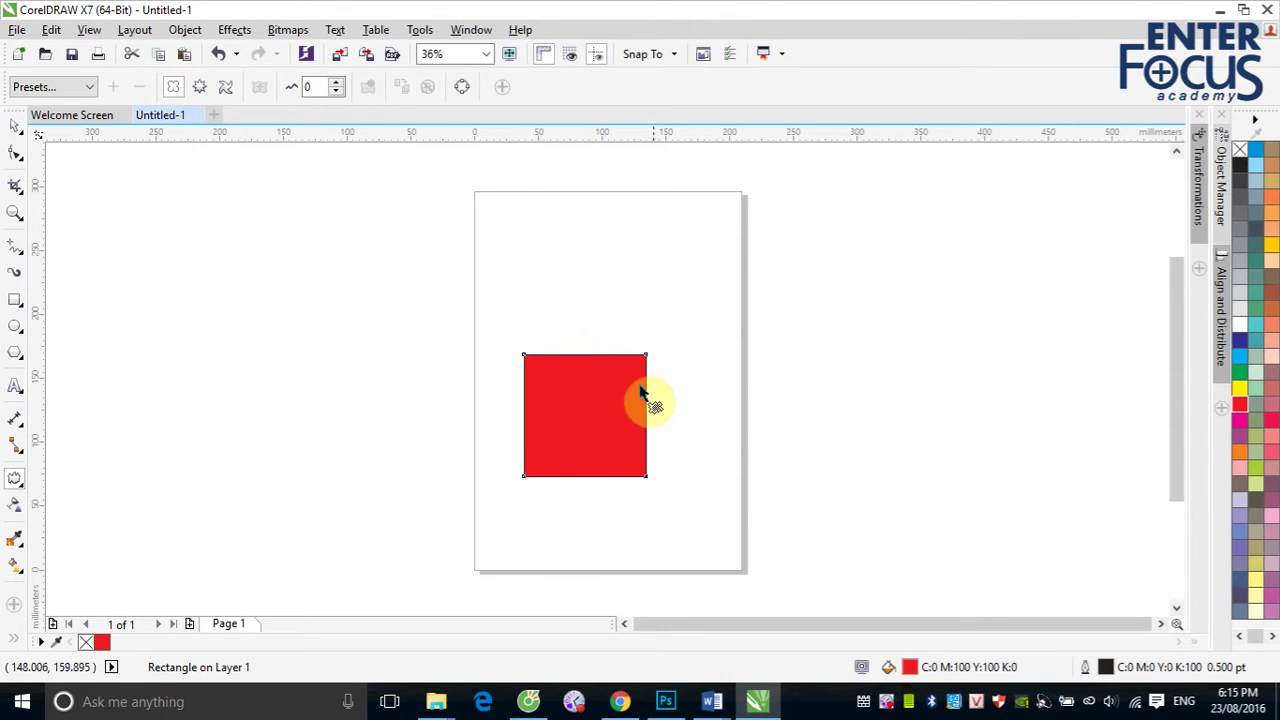
{"action": "left_click_drag", "start_coordinate": [600, 425], "coordinate": [562, 415]}
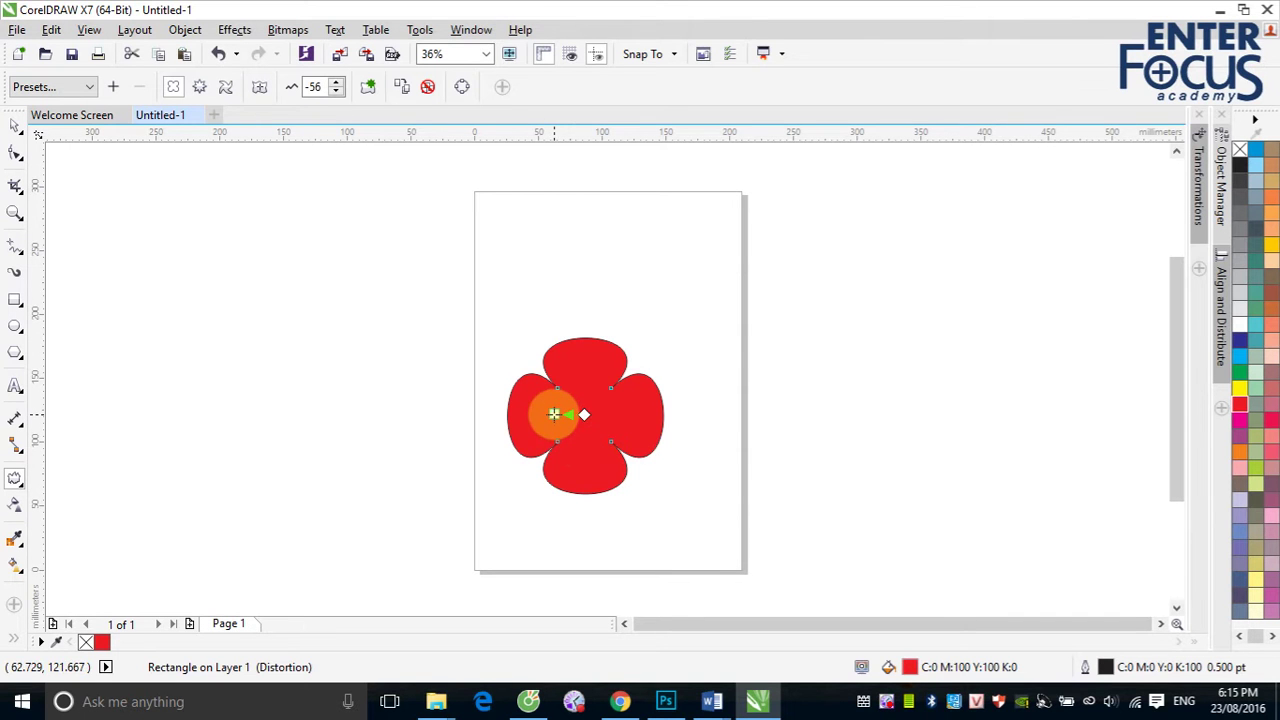
Vary the distortion amplitude of the red shape to -200, 11 and 68.
{"action": "left_click_drag", "start_coordinate": [554, 414], "coordinate": [429, 414]}
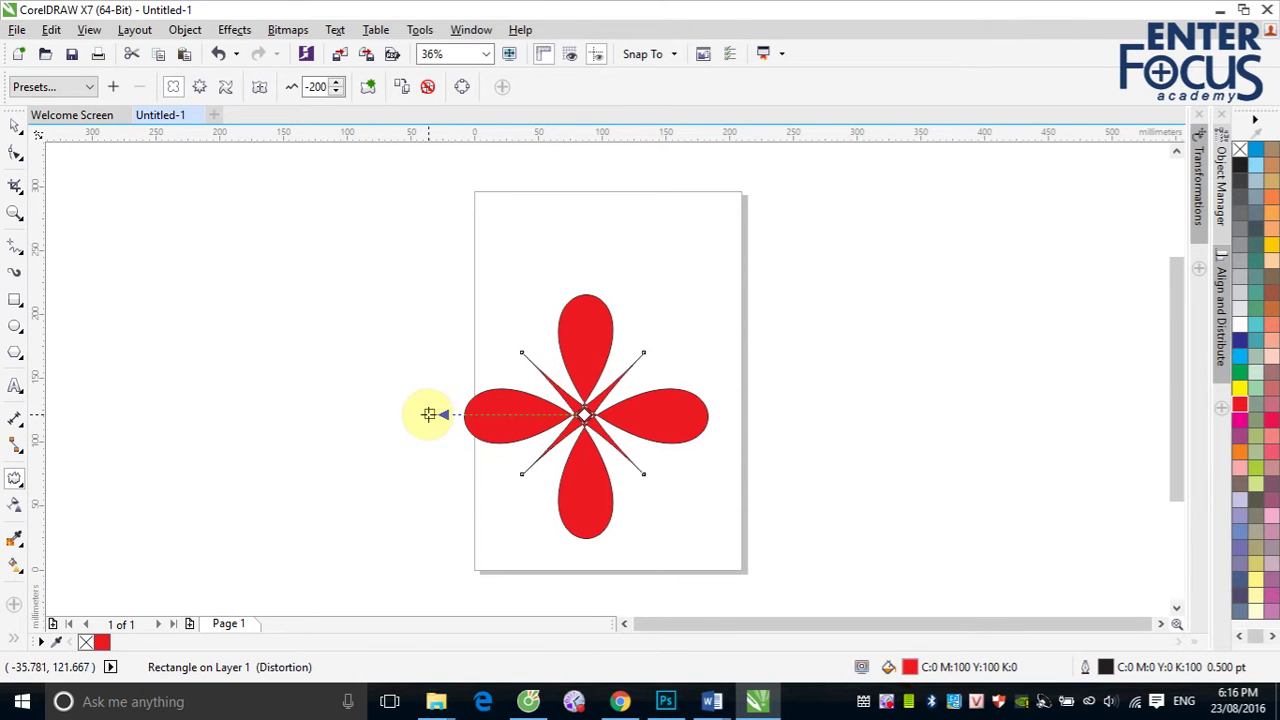
{"action": "left_click_drag", "start_coordinate": [427, 414], "coordinate": [588, 416]}
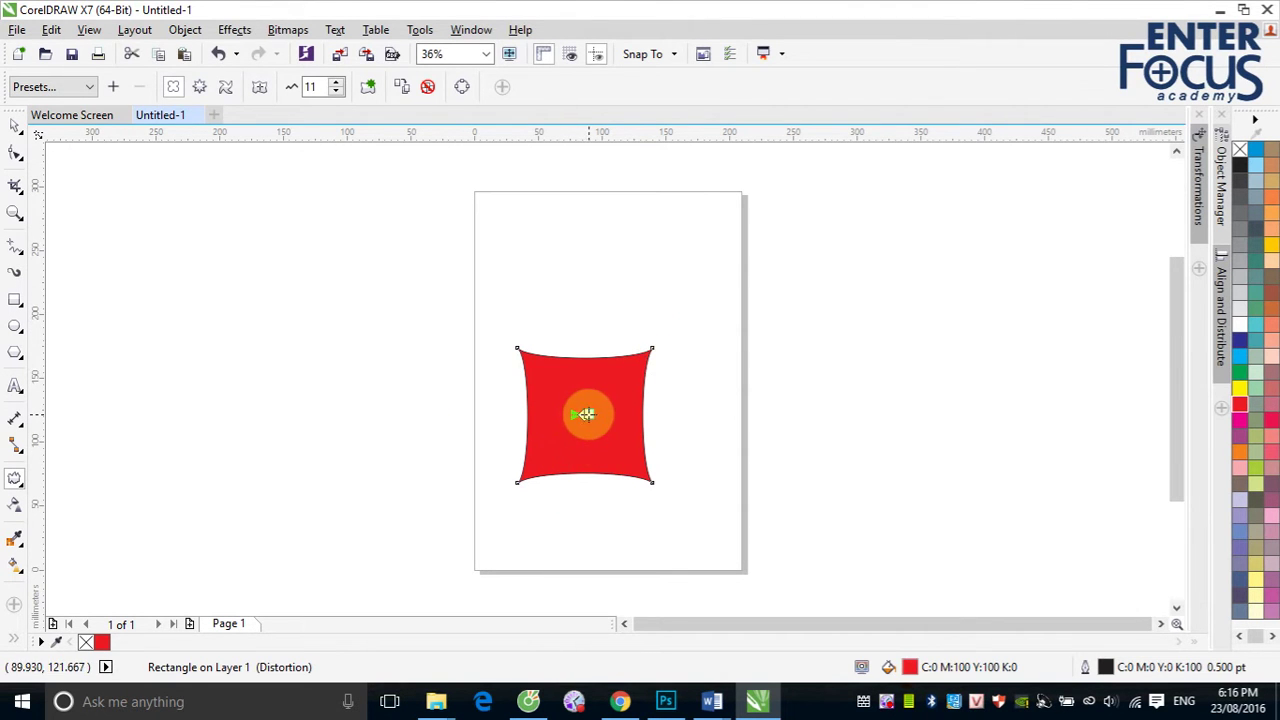
{"action": "left_click_drag", "start_coordinate": [586, 414], "coordinate": [618, 415]}
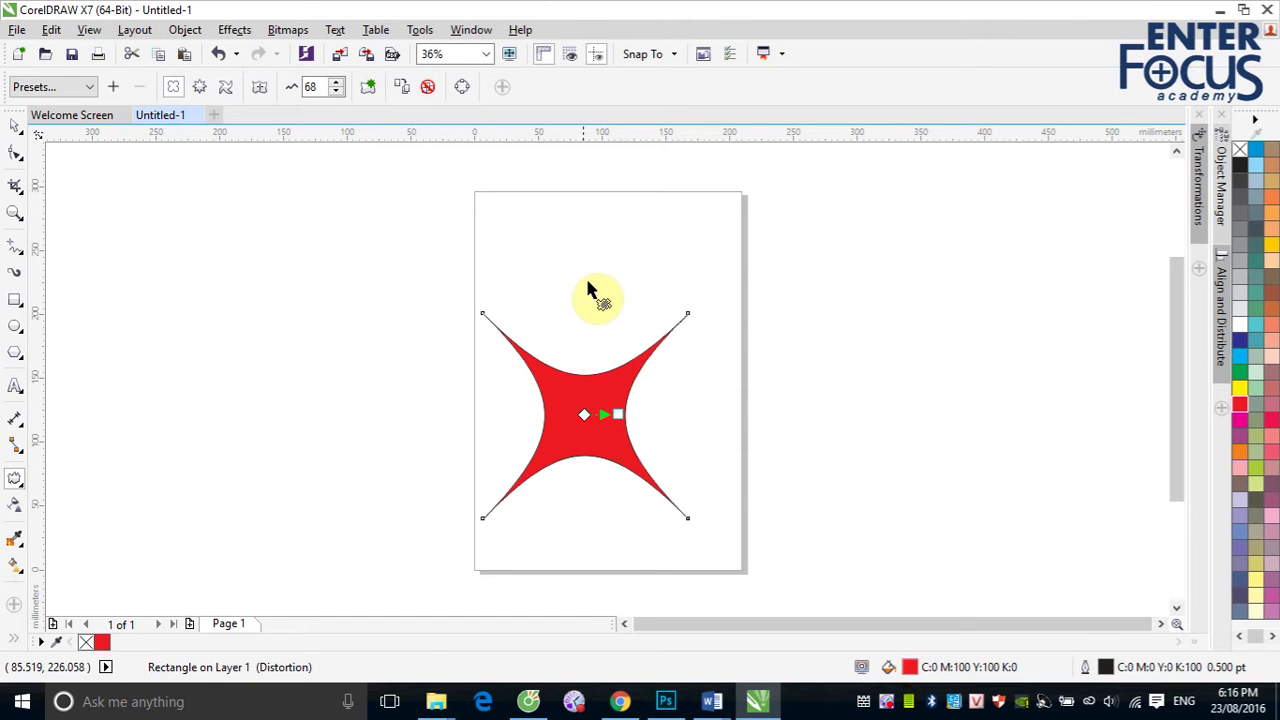
{"action": "left_click_drag", "start_coordinate": [574, 370], "coordinate": [573, 376]}
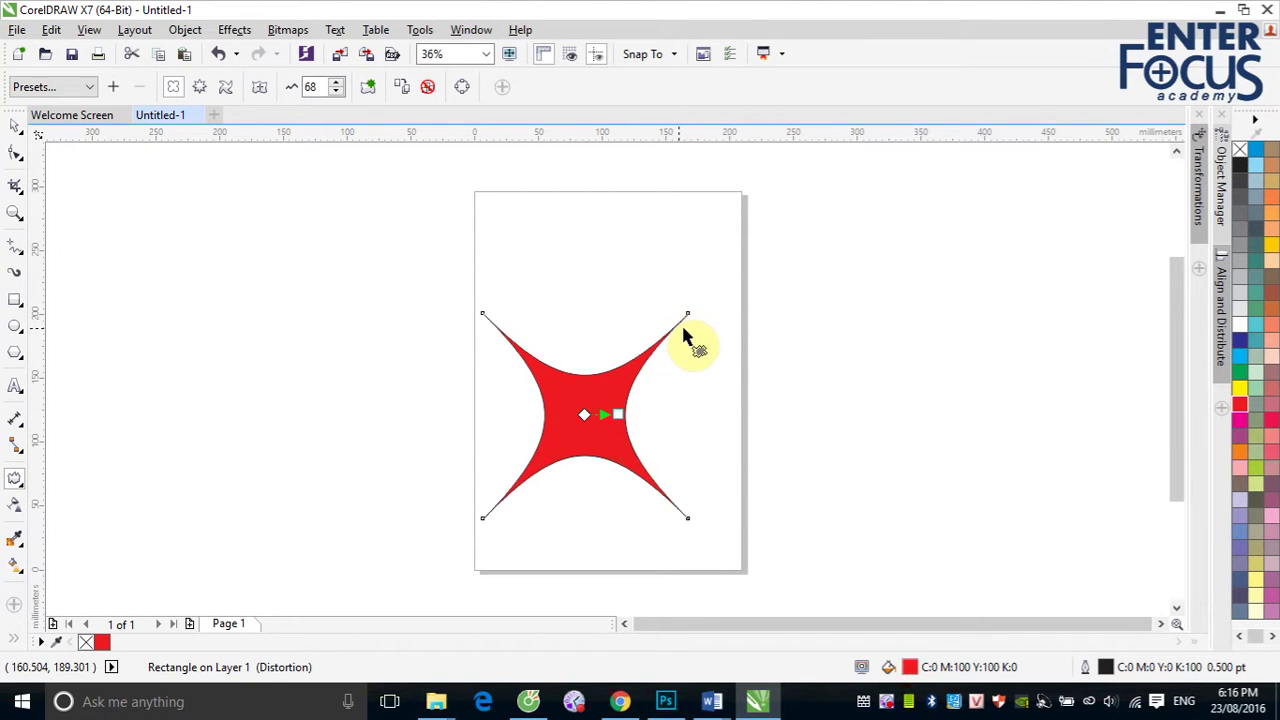
Return the red shape to rounded petals, taking the distortion amplitude through -66 and -200 to about -64.
{"action": "left_click_drag", "start_coordinate": [620, 414], "coordinate": [549, 414]}
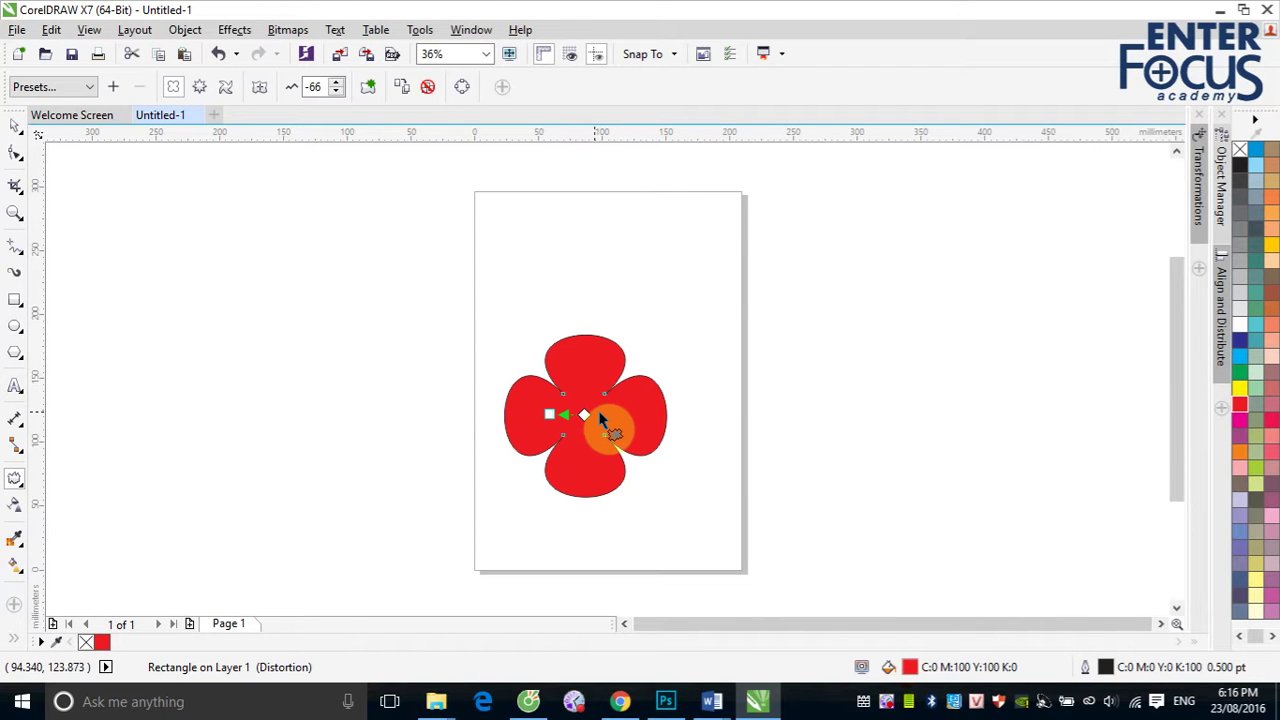
{"action": "left_click_drag", "start_coordinate": [600, 418], "coordinate": [440, 414]}
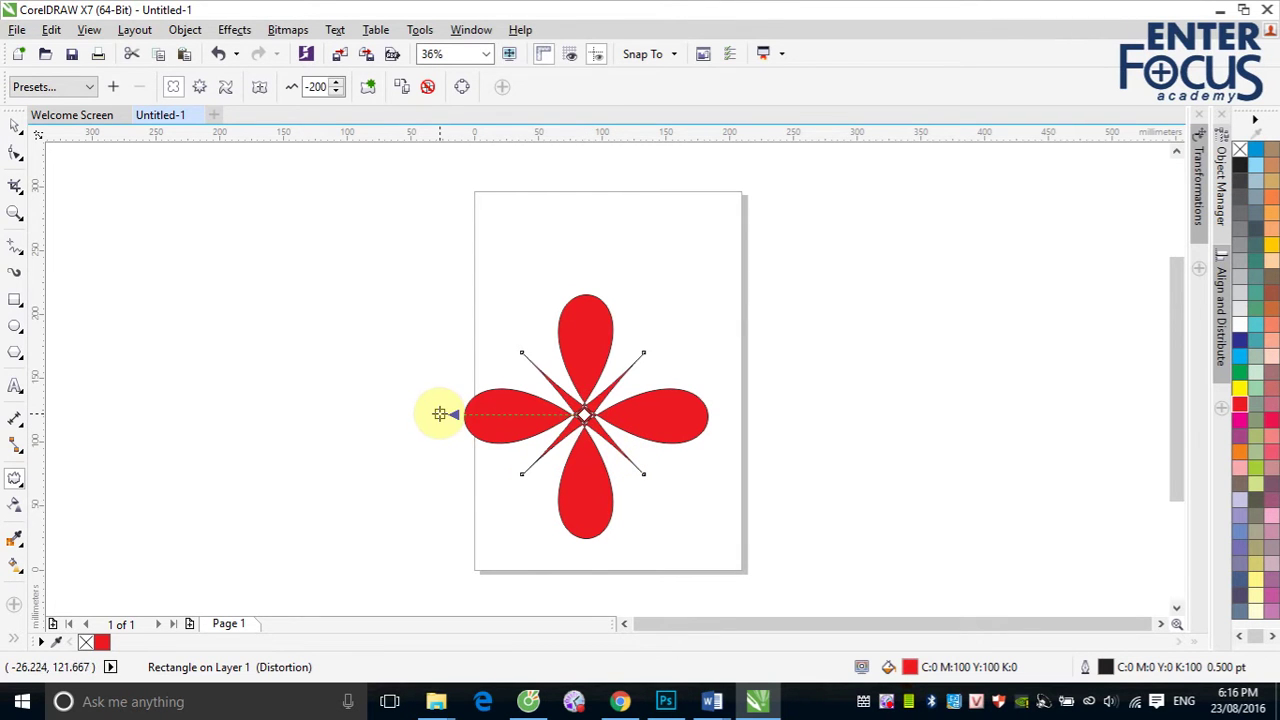
{"action": "left_click_drag", "start_coordinate": [440, 414], "coordinate": [550, 417]}
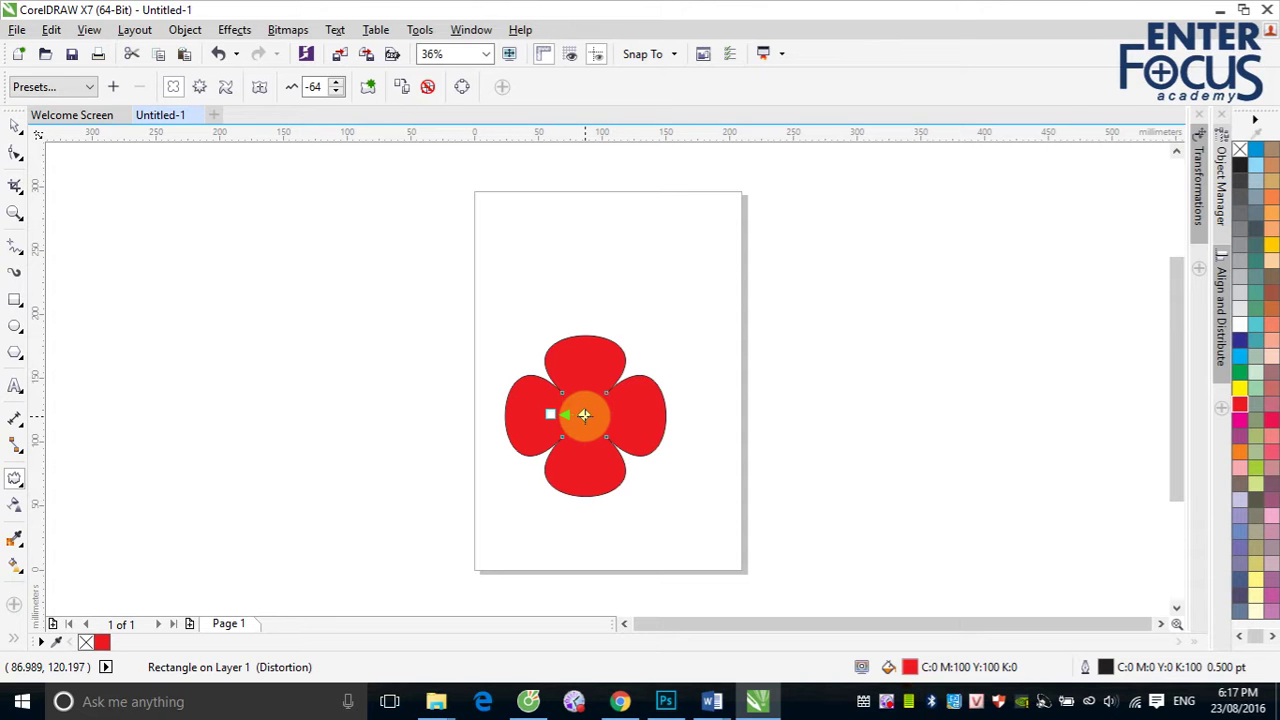
Move the distortion's centre point to several off-centre positions on the red shape.
{"action": "left_click_drag", "start_coordinate": [584, 414], "coordinate": [547, 438]}
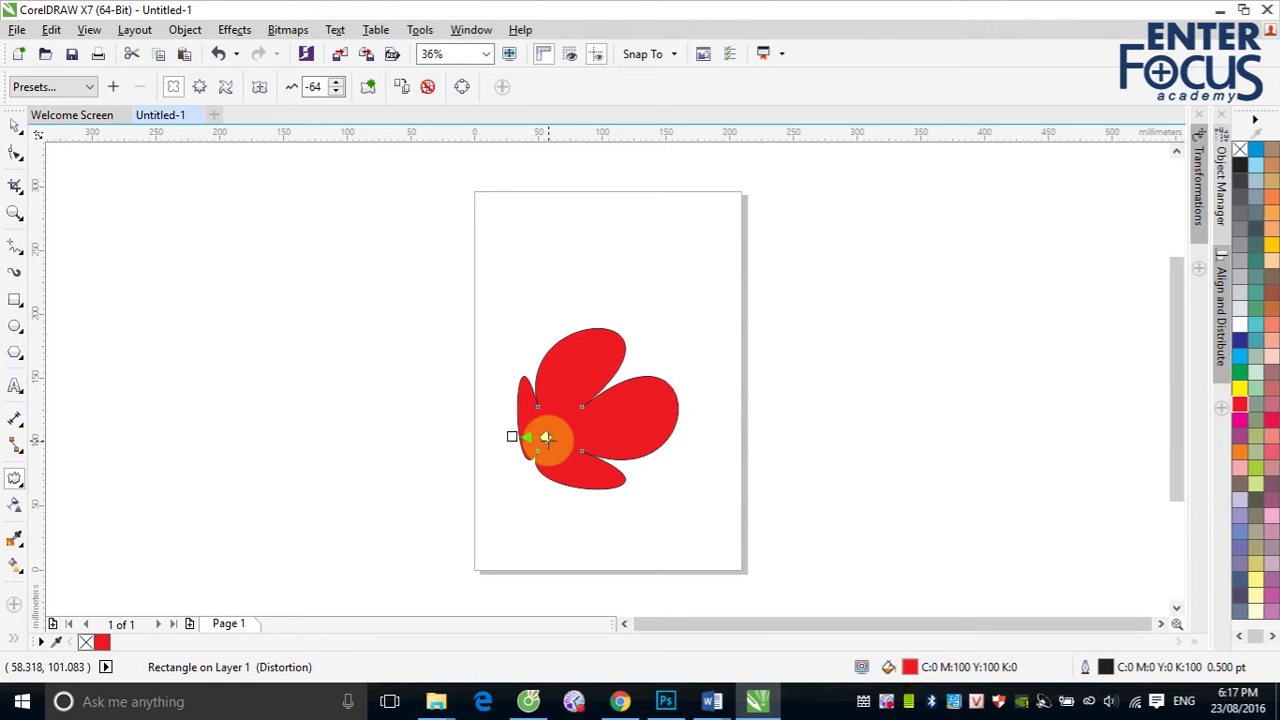
{"action": "left_click_drag", "start_coordinate": [546, 437], "coordinate": [587, 290]}
{"action": "left_click_drag", "start_coordinate": [539, 432], "coordinate": [597, 437]}
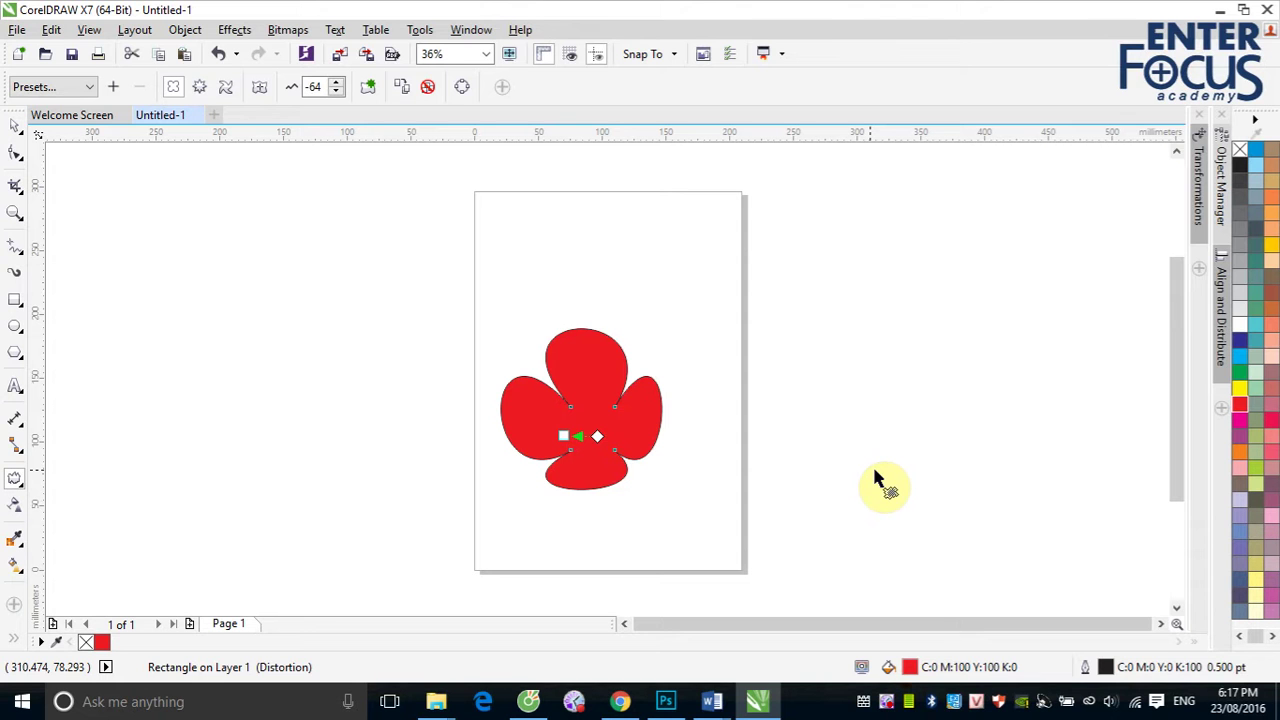
Shift the distortion's centre point down to the shape's lower edge, and recentre the distortion within the object.
{"action": "left_click", "coordinate": [324, 88]}
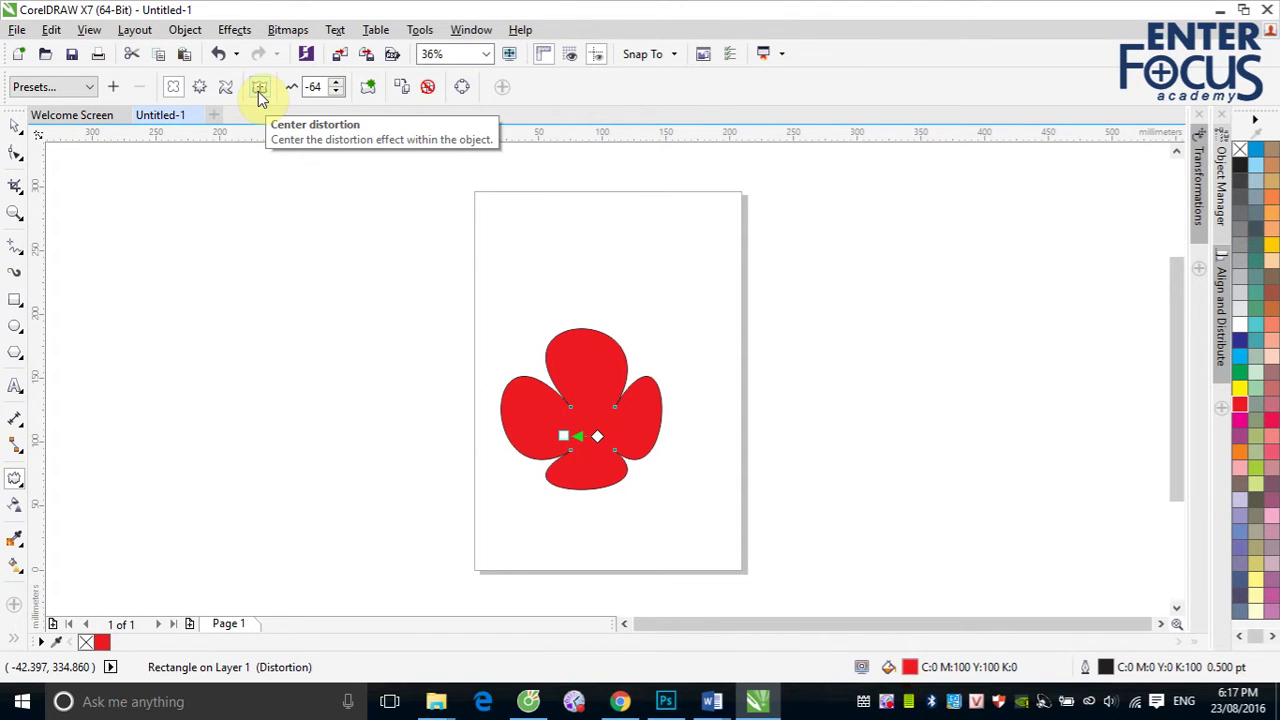
{"action": "left_click_drag", "start_coordinate": [571, 445], "coordinate": [596, 491]}
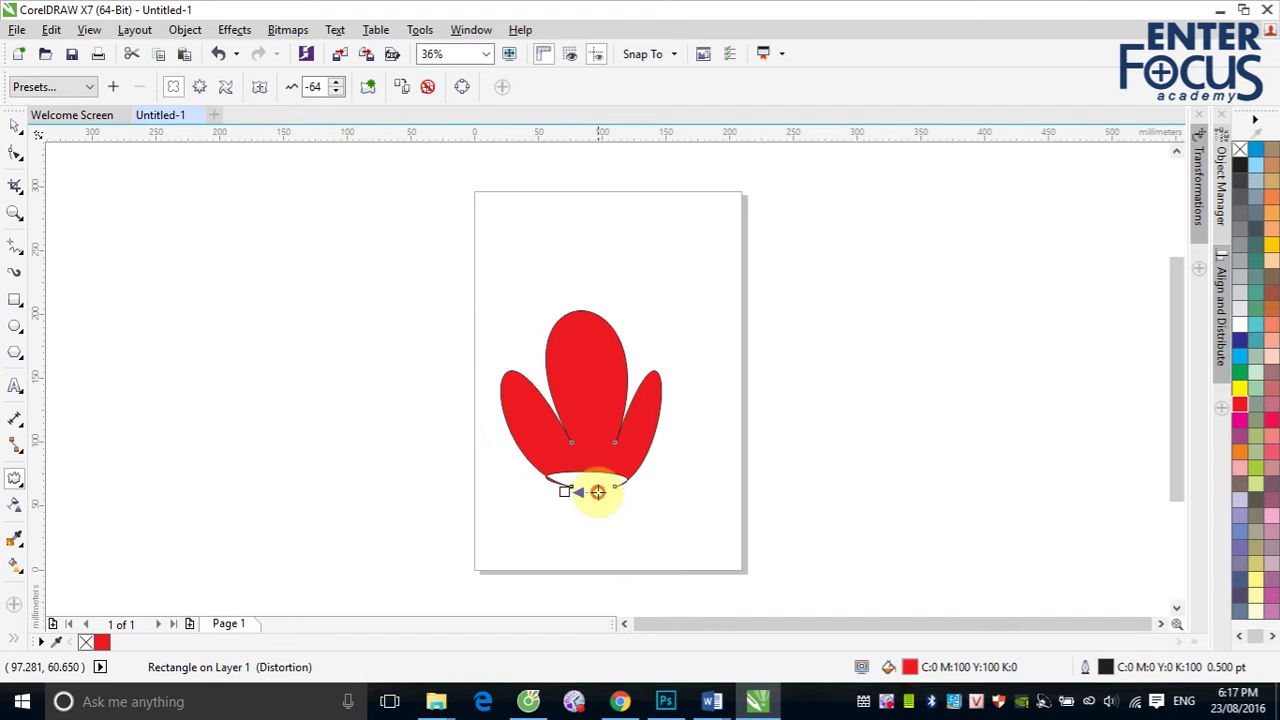
{"action": "left_click", "coordinate": [259, 90]}
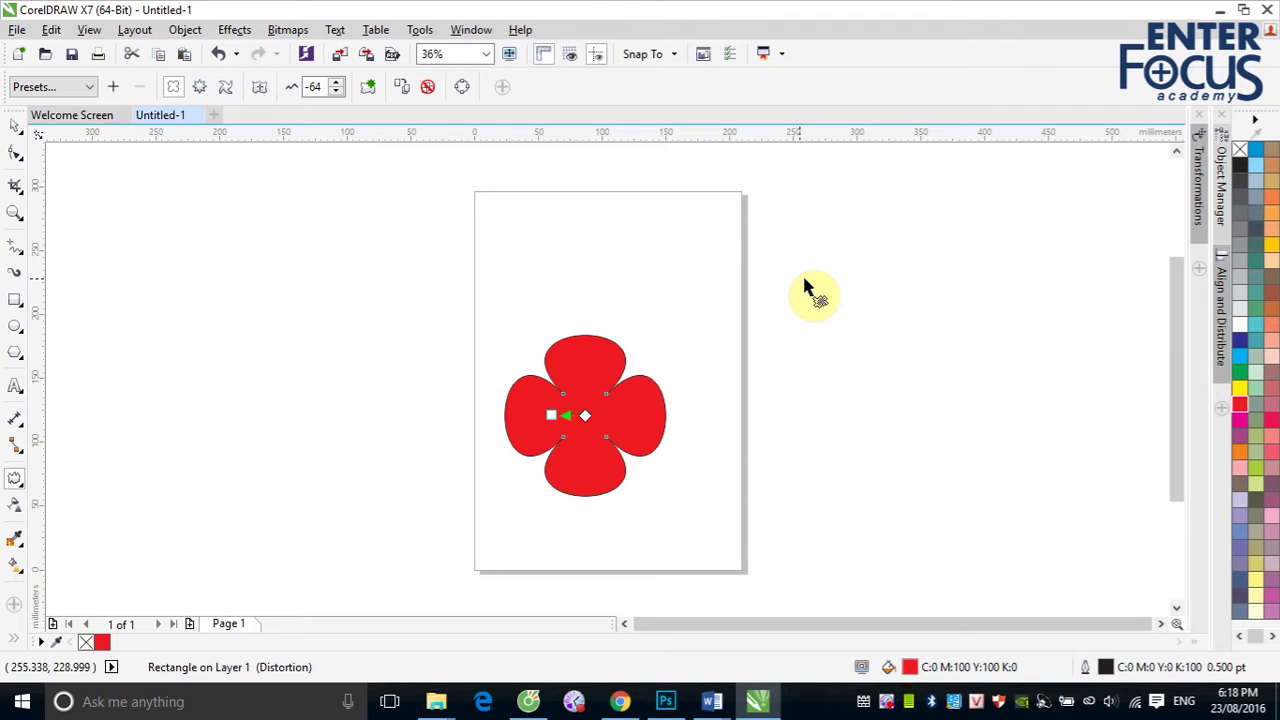
Add two further Push and Pull distortions to the red shape, with amplitudes of about -75 and 68.
{"action": "left_click", "coordinate": [373, 91]}
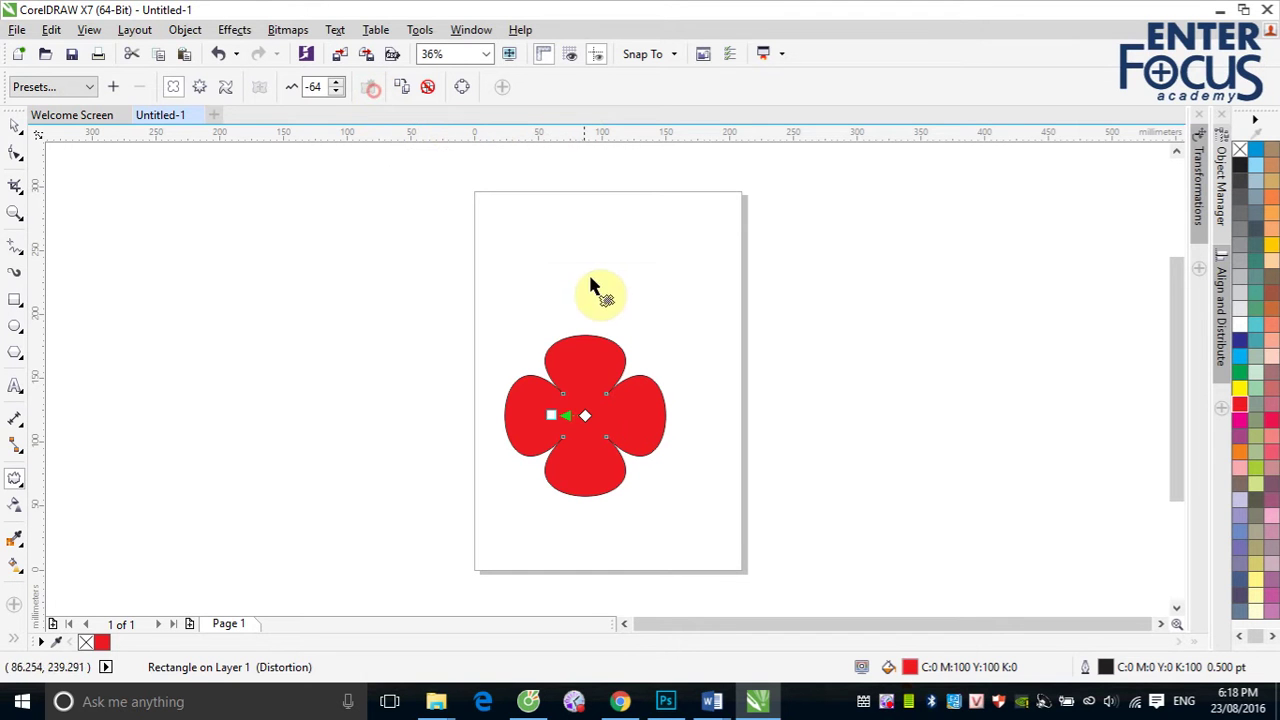
{"action": "left_click_drag", "start_coordinate": [586, 368], "coordinate": [543, 323]}
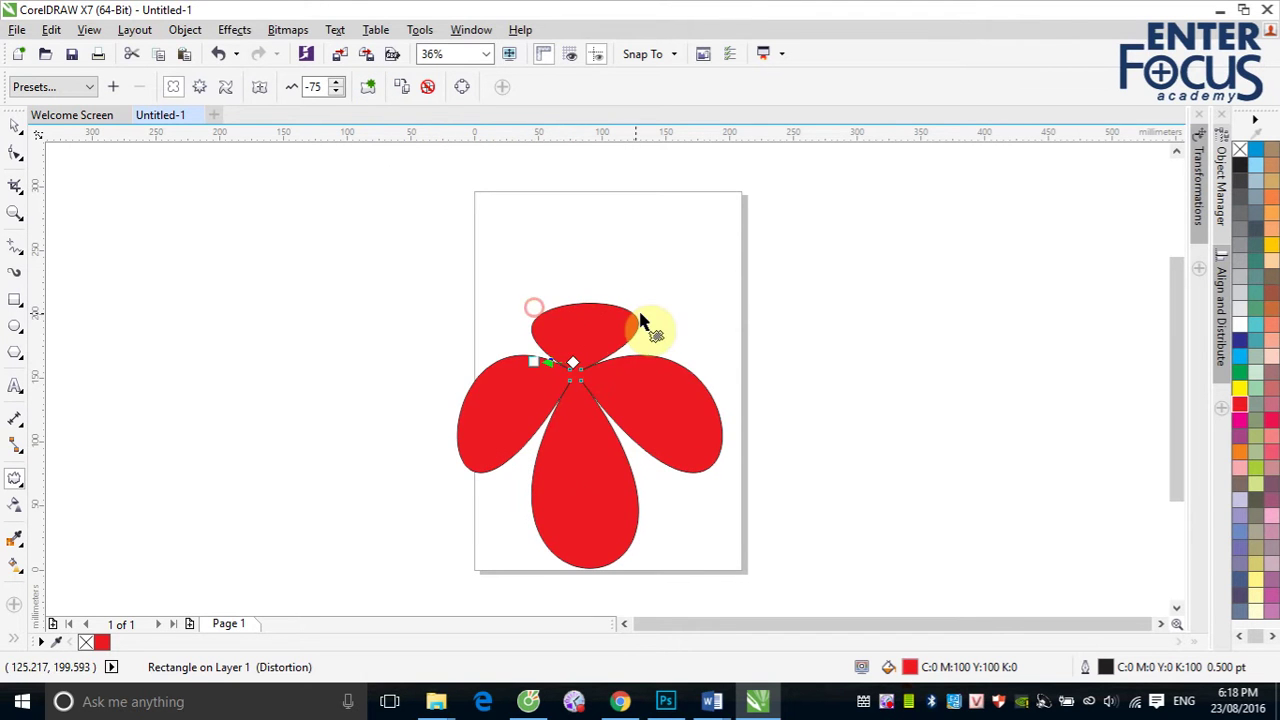
{"action": "left_click", "coordinate": [373, 91]}
{"action": "left_click_drag", "start_coordinate": [538, 375], "coordinate": [698, 443]}
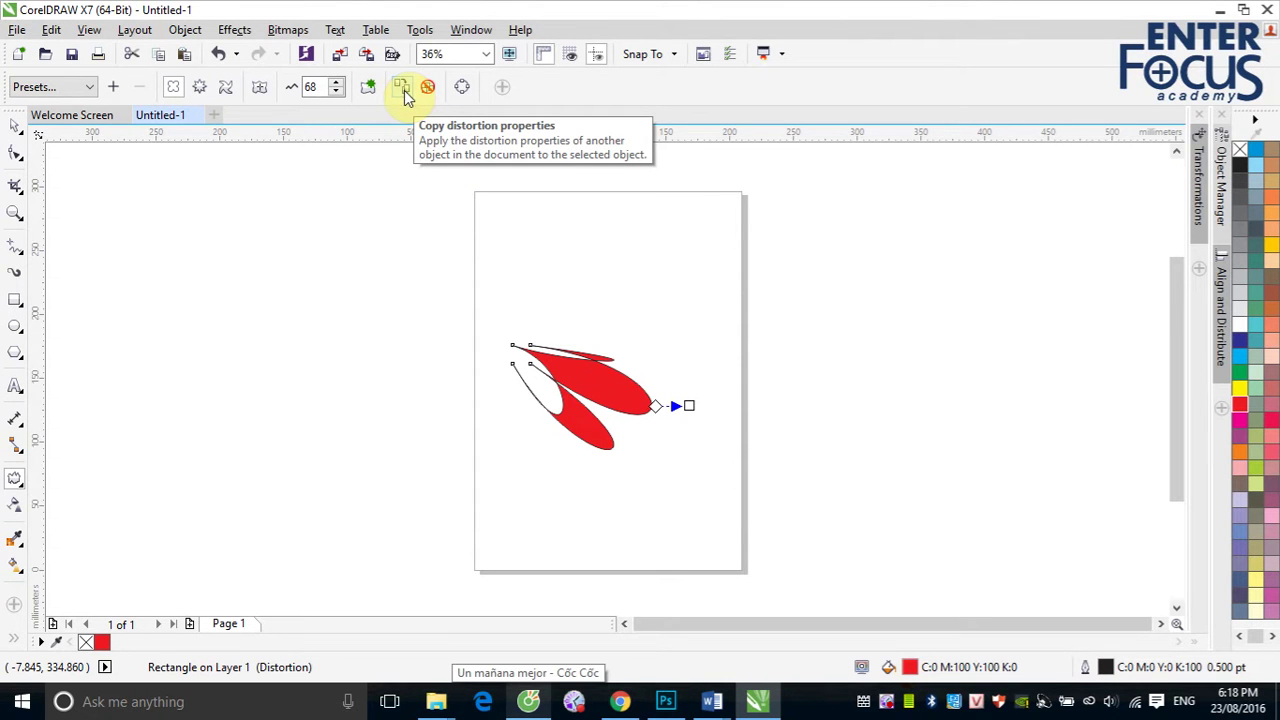
Draw a rectangle about 64 by 61 mm outside the page beside the red shape and fill it with magenta.
{"action": "left_click", "coordinate": [15, 299]}
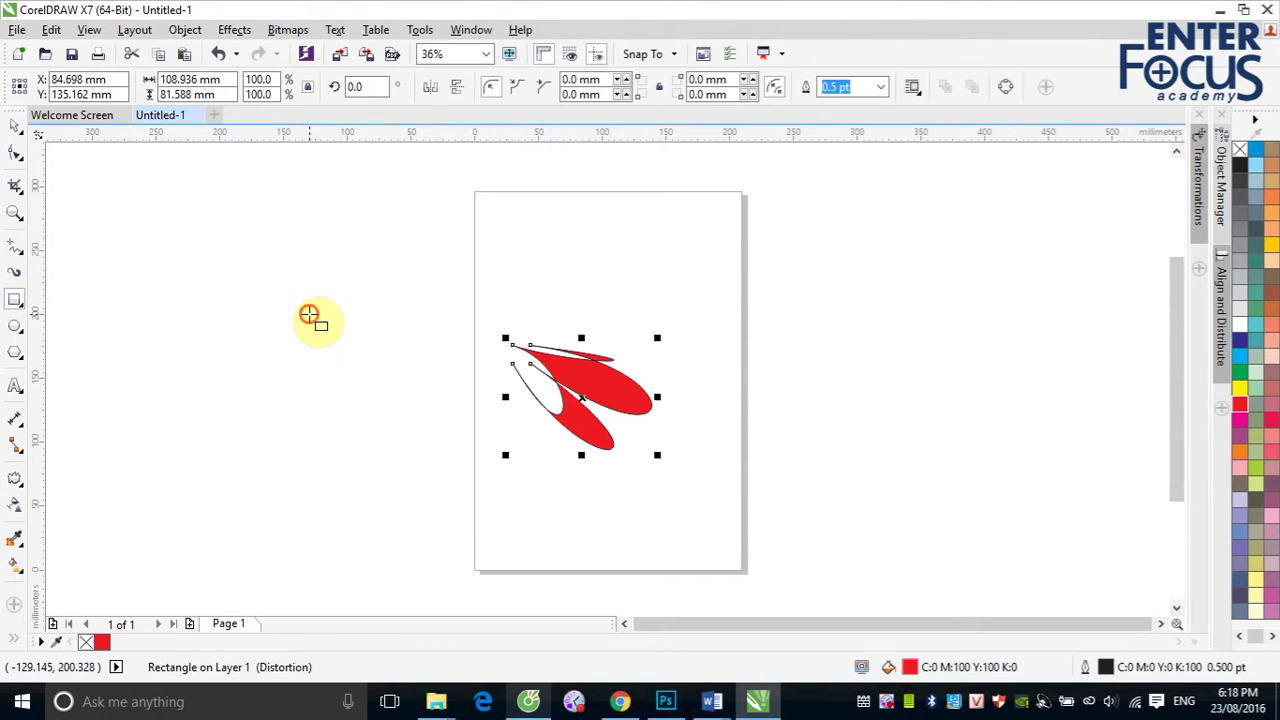
{"action": "left_click_drag", "start_coordinate": [310, 314], "coordinate": [391, 391]}
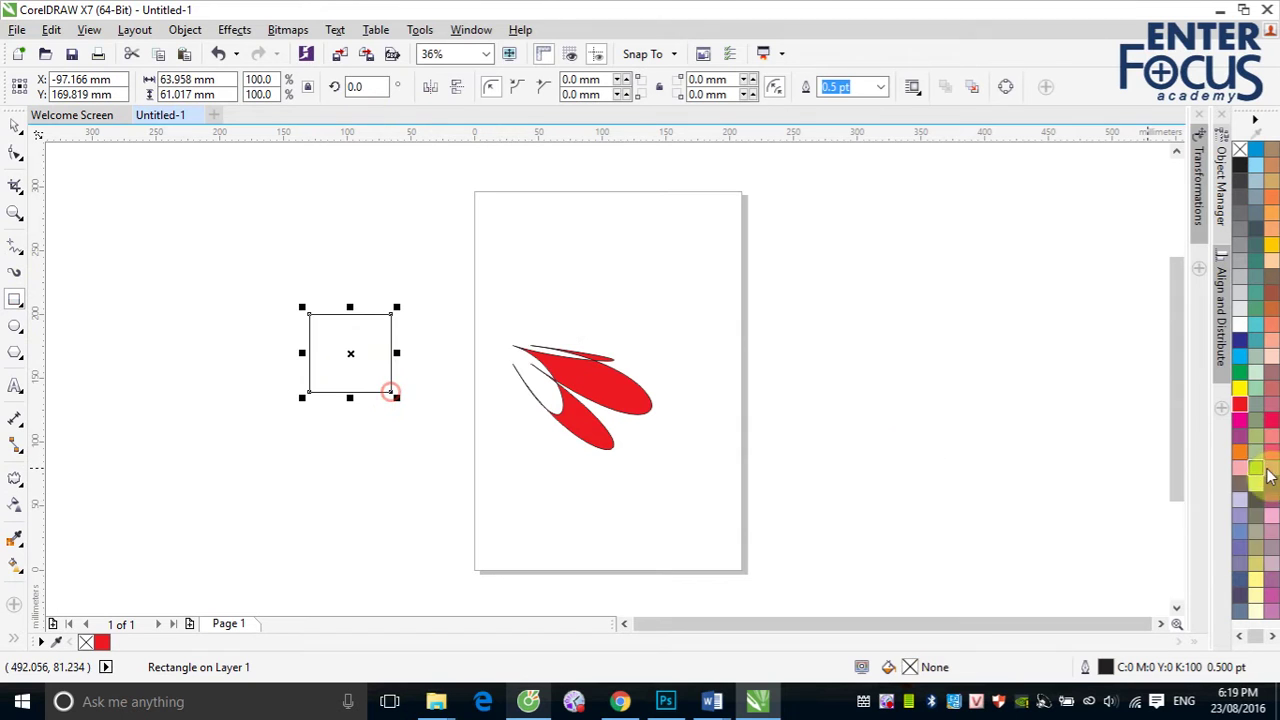
{"action": "left_click", "coordinate": [1240, 420]}
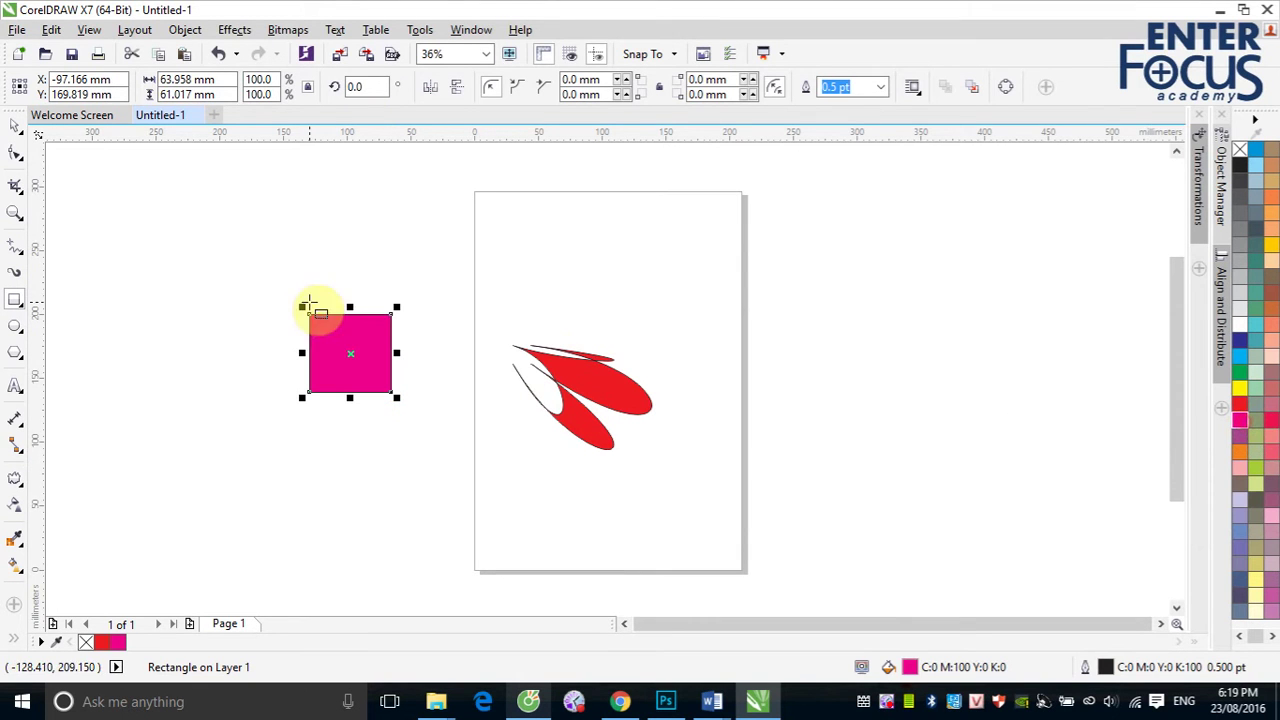
Copy the red shape's distortion properties to the magenta rectangle and reselect the Distort tool.
{"action": "left_click", "coordinate": [12, 482]}
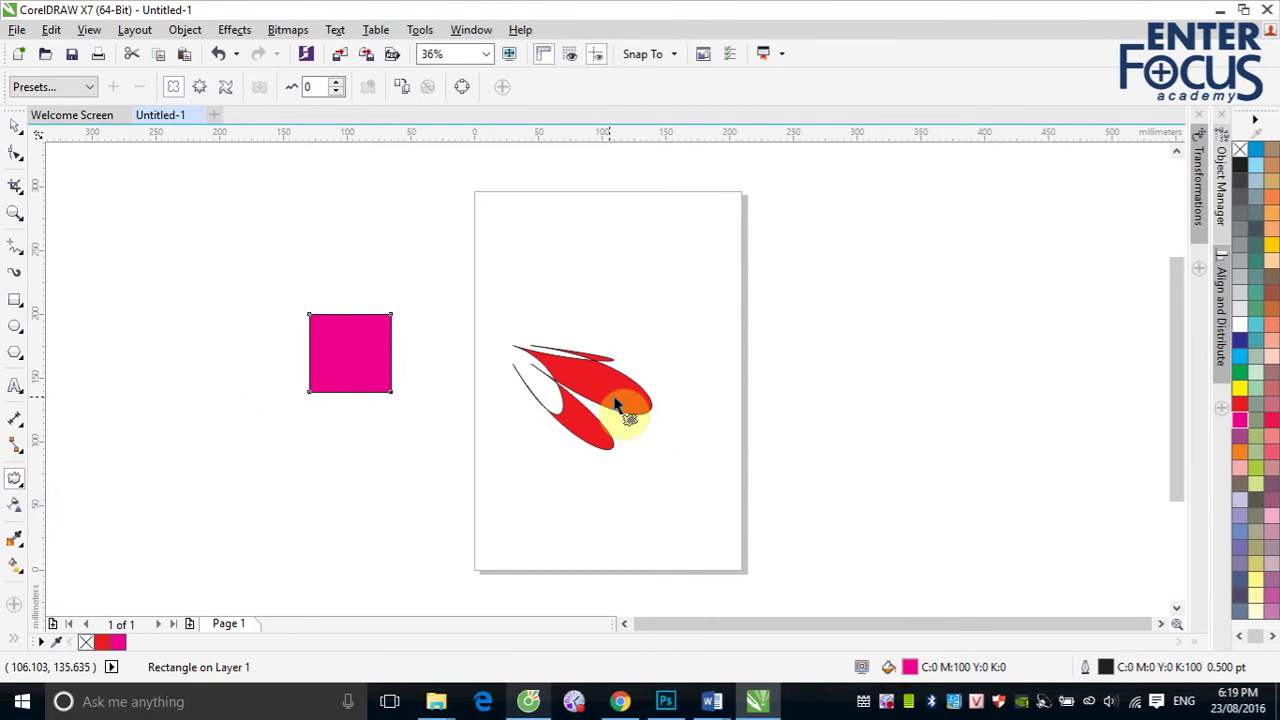
{"action": "left_click", "coordinate": [402, 90]}
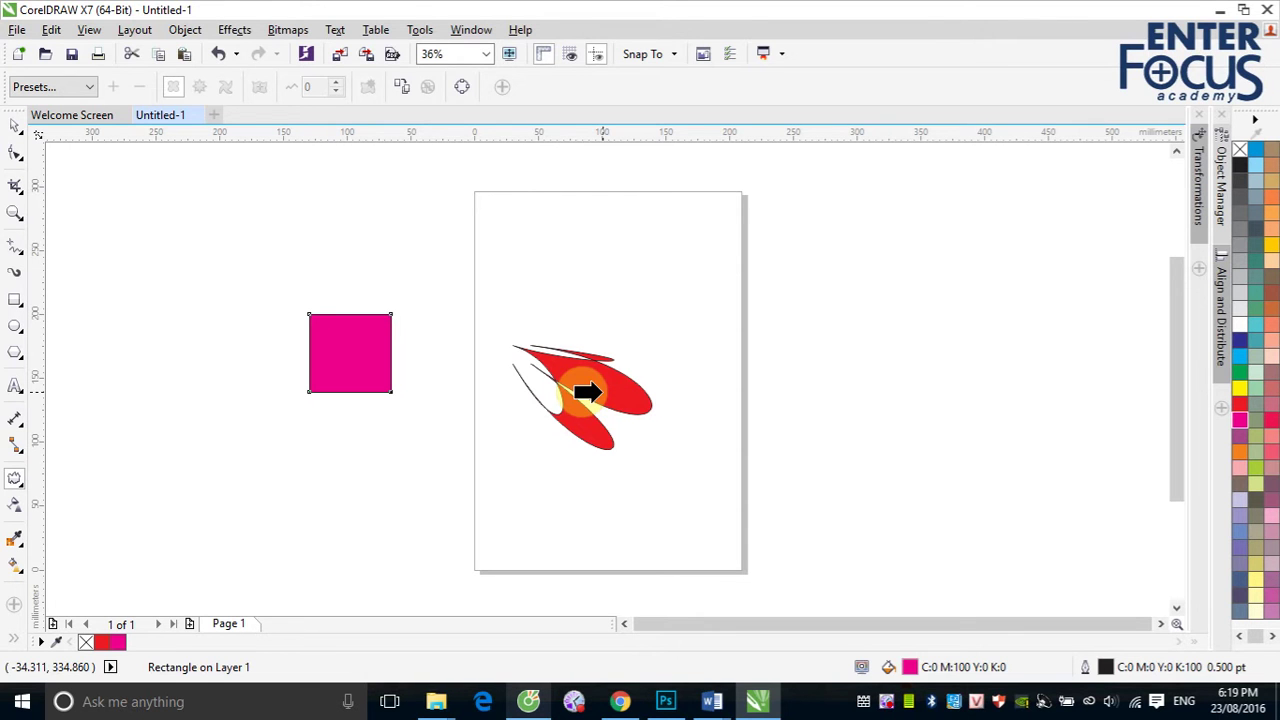
{"action": "left_click", "coordinate": [587, 391]}
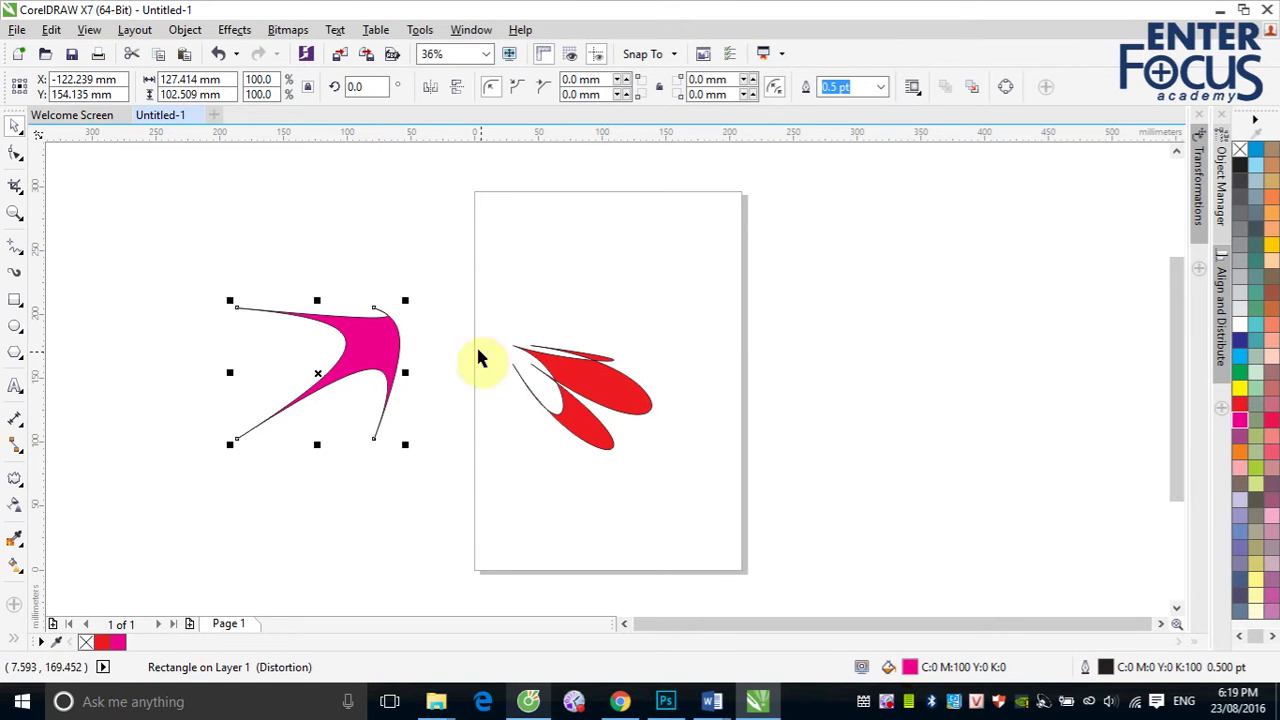
{"action": "left_click", "coordinate": [597, 400]}
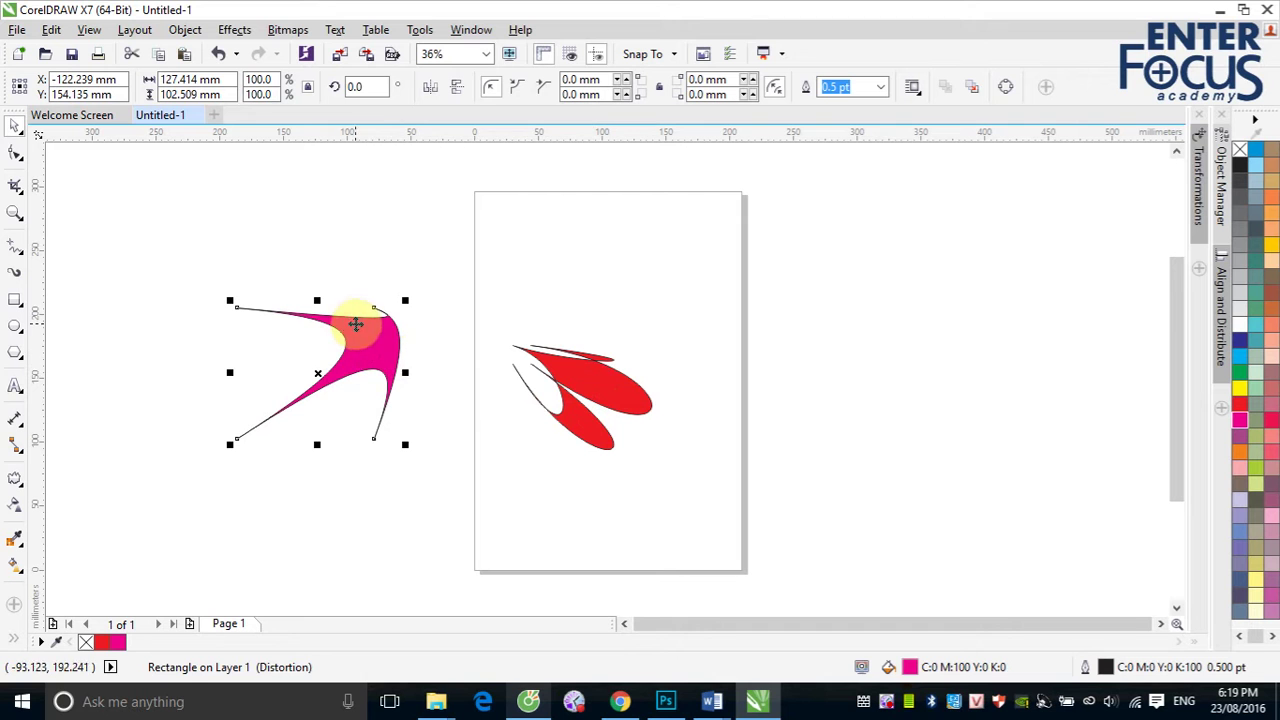
{"action": "left_click", "coordinate": [15, 476]}
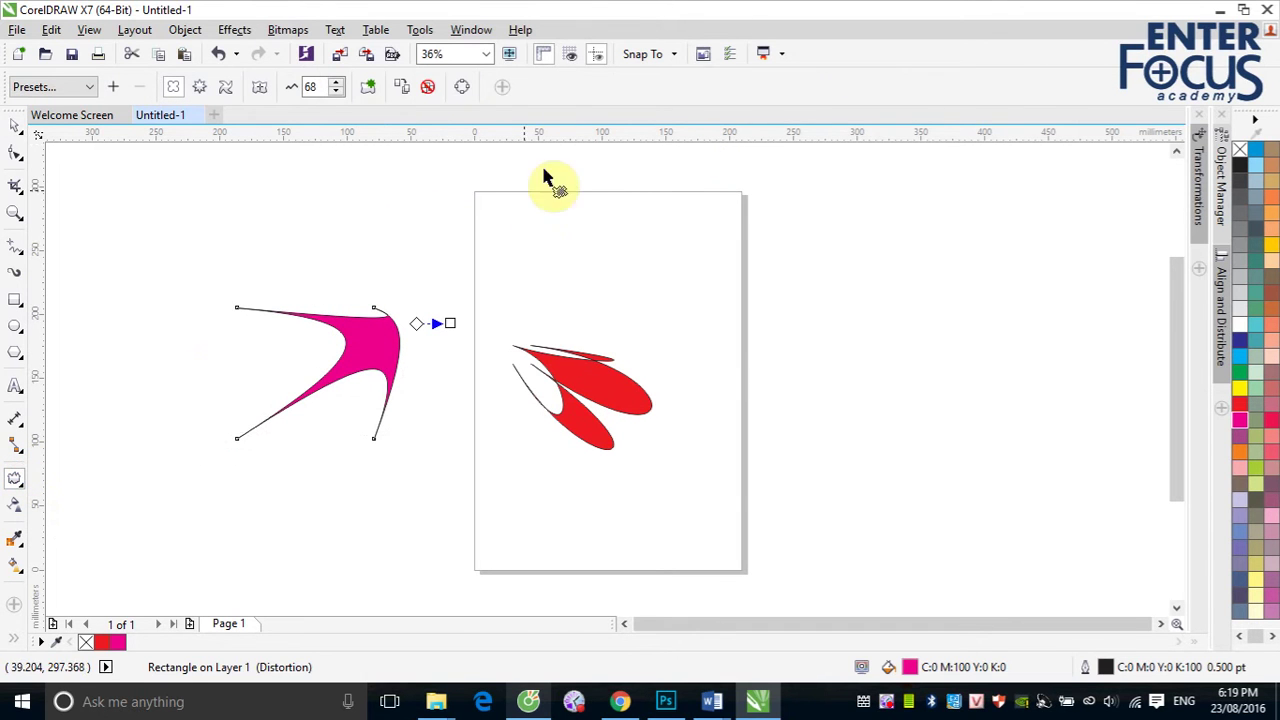
Clear the distortion from the magenta rectangle and remove the latest distortion from the red shape.
{"action": "left_click", "coordinate": [428, 88]}
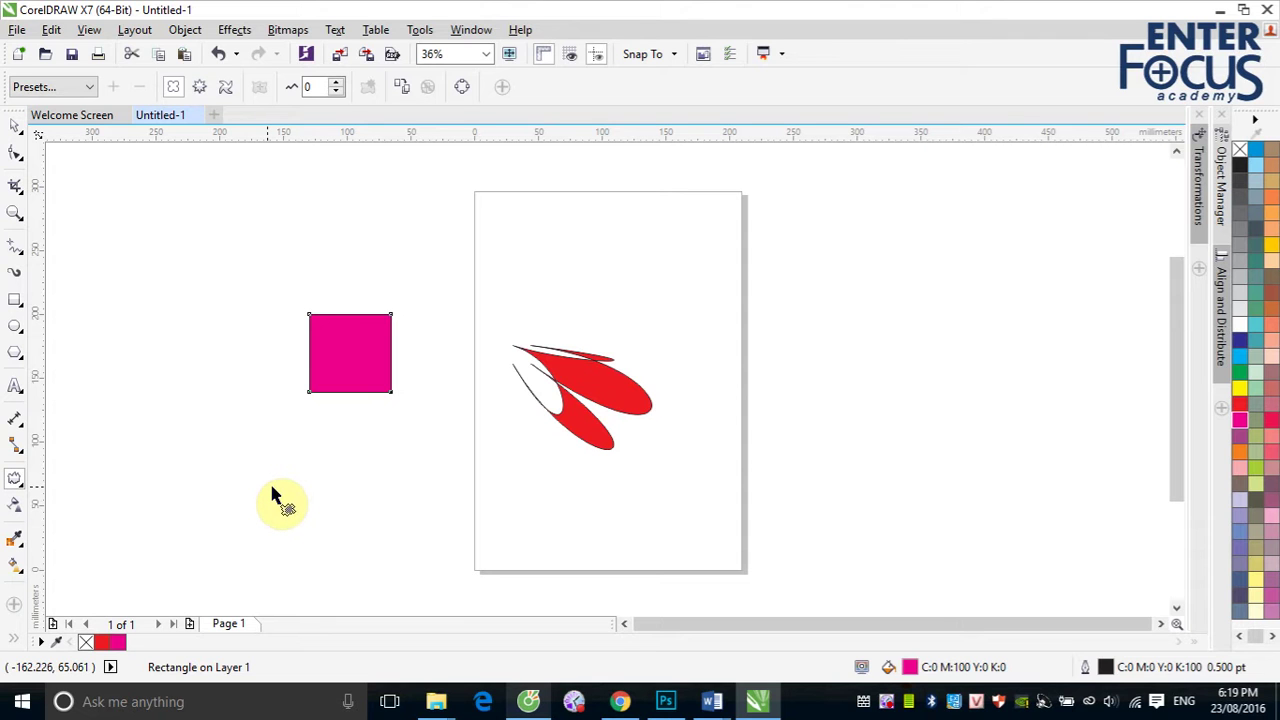
{"action": "left_click", "coordinate": [624, 405]}
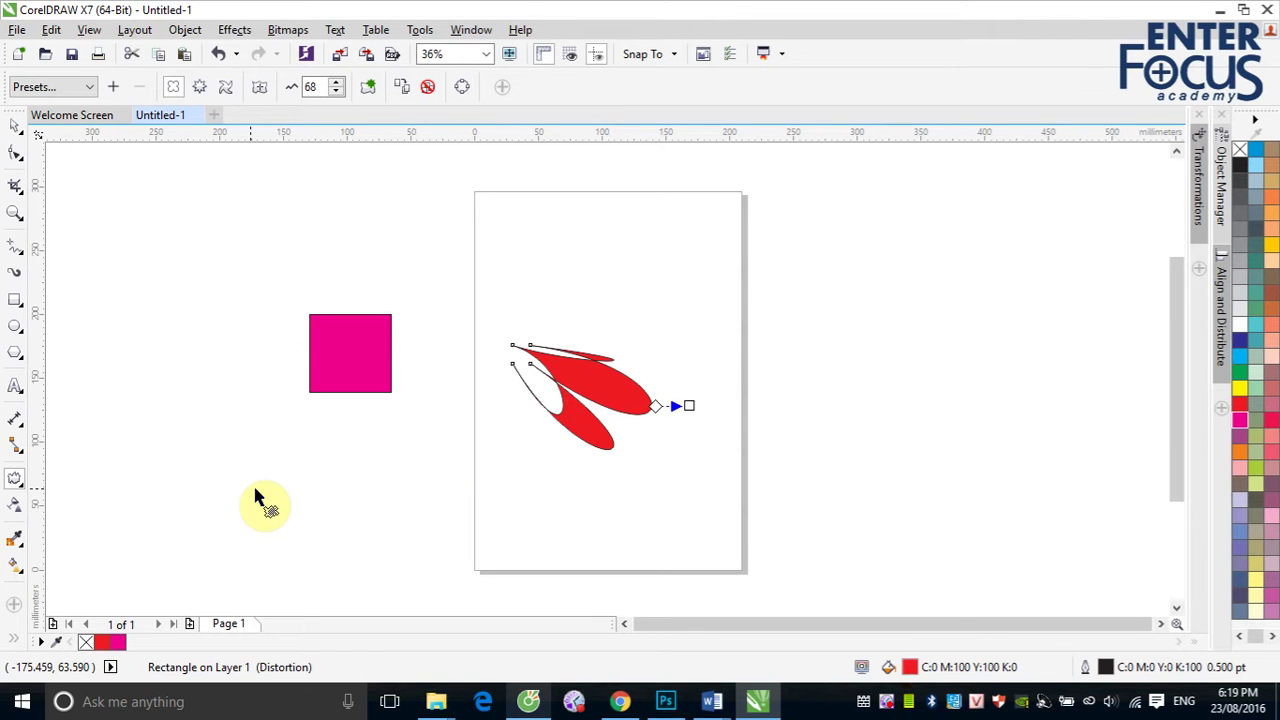
{"action": "left_click", "coordinate": [428, 90]}
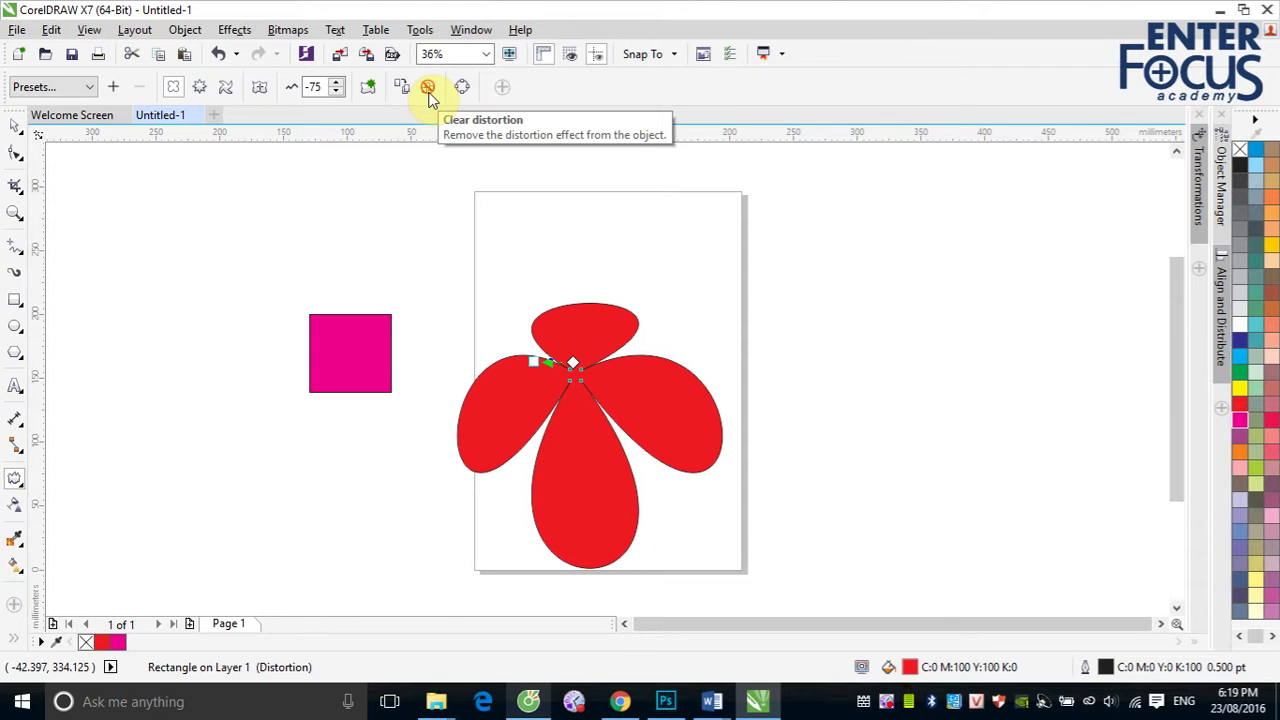
Remove one more distortion from the red shape, convert it to curves, and select it with the Pick tool.
{"action": "left_click", "coordinate": [428, 90]}
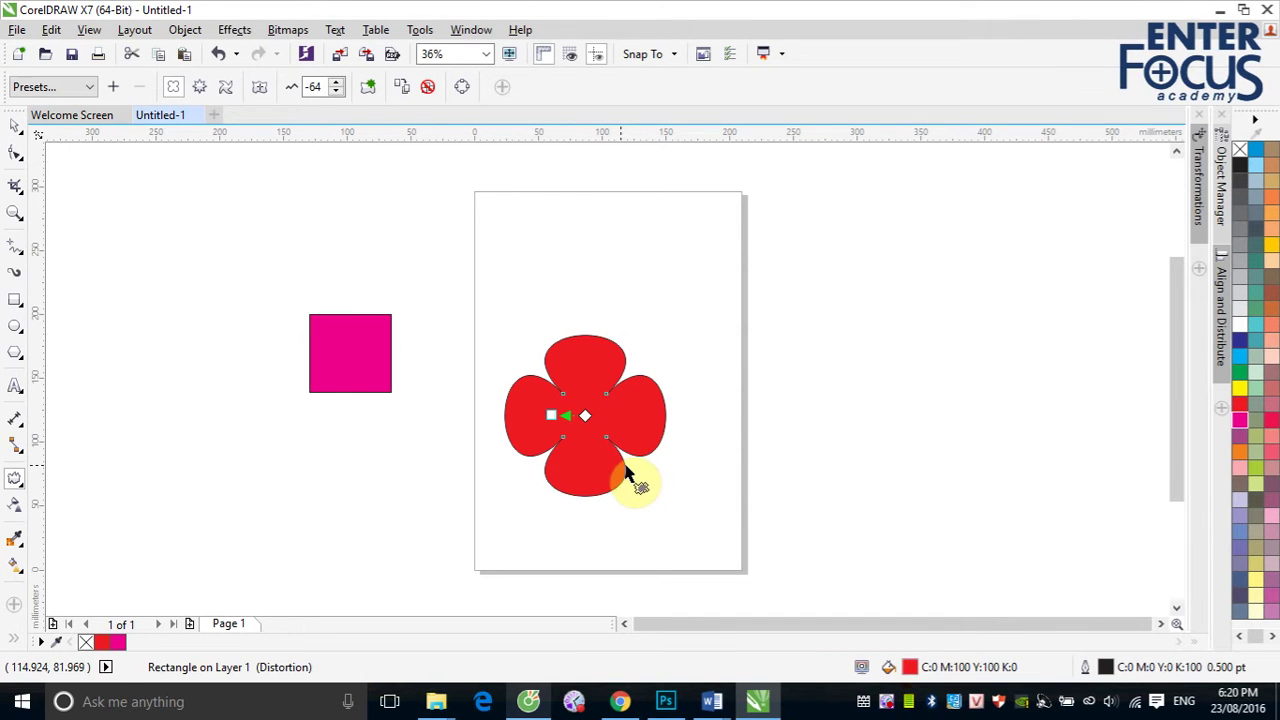
{"action": "left_click", "coordinate": [464, 88]}
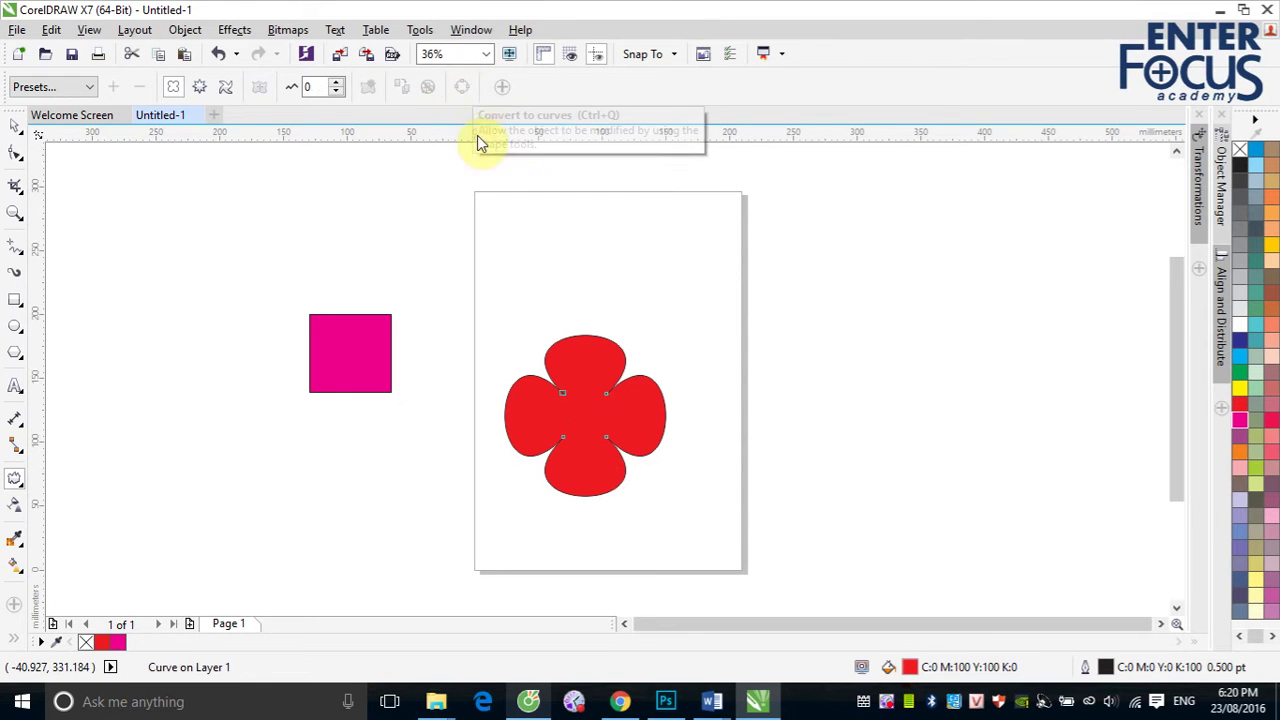
{"action": "left_click", "coordinate": [14, 125]}
{"action": "left_click", "coordinate": [754, 334]}
{"action": "left_click", "coordinate": [610, 424]}
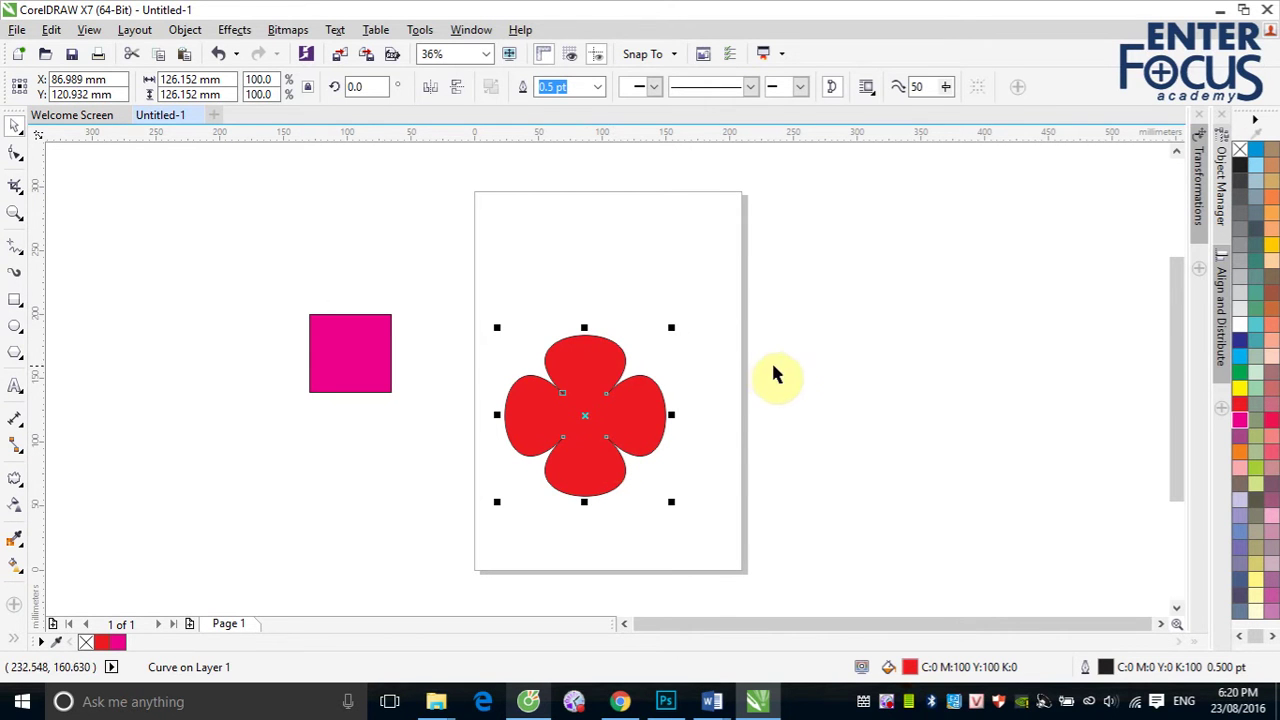
Move the red flower outside the page and place the magenta rectangle in the middle of the page.
{"action": "left_click_drag", "start_coordinate": [604, 419], "coordinate": [648, 381]}
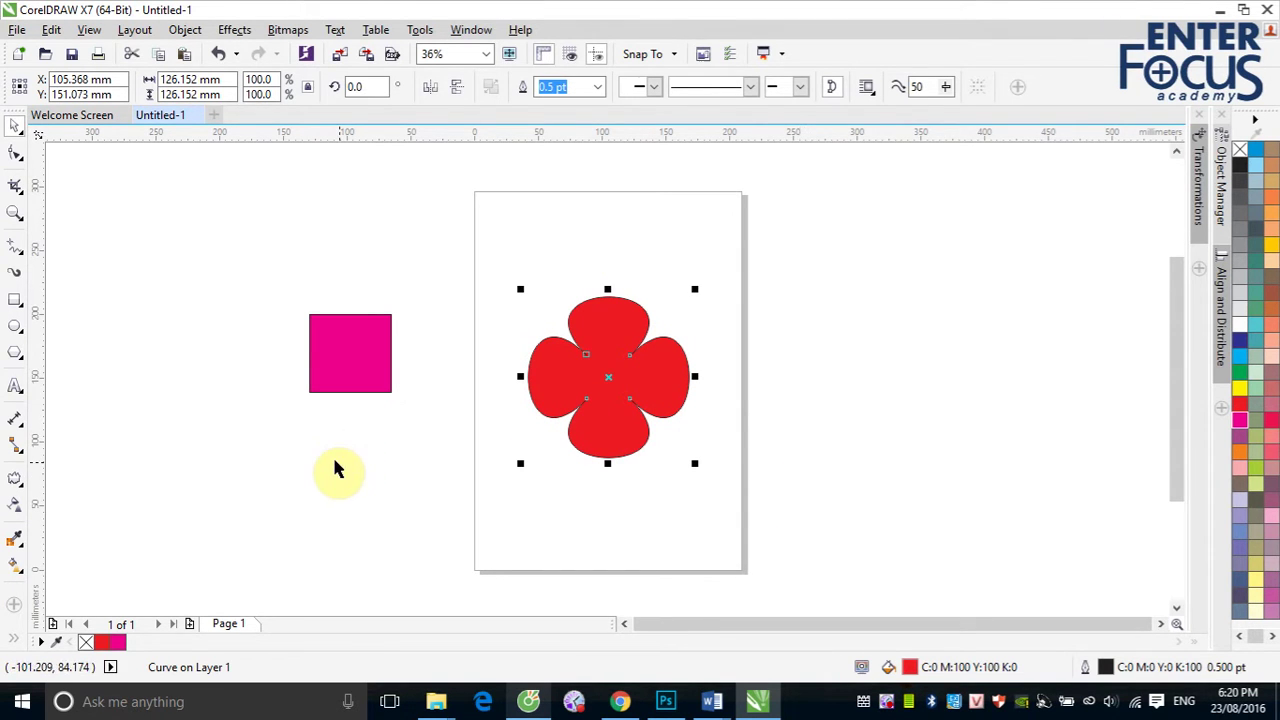
{"action": "left_click_drag", "start_coordinate": [618, 390], "coordinate": [1010, 270]}
{"action": "left_click_drag", "start_coordinate": [337, 357], "coordinate": [599, 384]}
Apply a Zipper distortion from the centre of the magenta rectangle with amplitude 100 and frequency 5.
{"action": "left_click", "coordinate": [15, 478]}
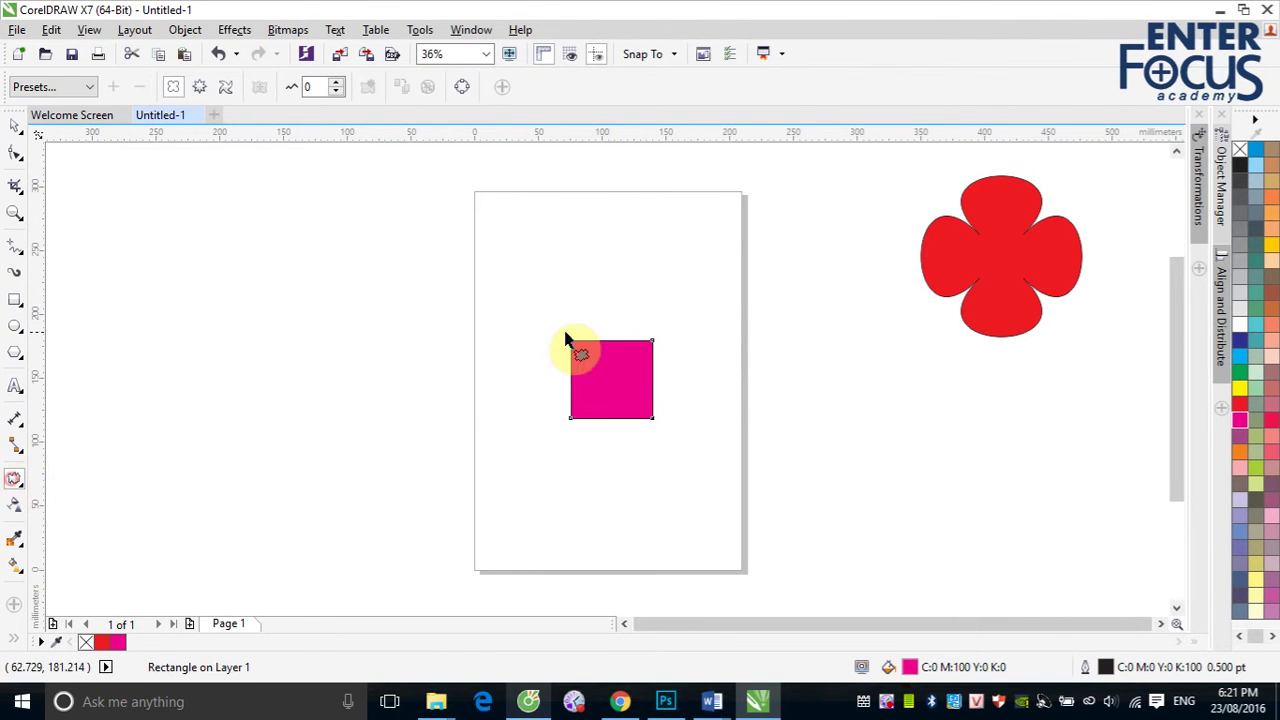
{"action": "left_click", "coordinate": [200, 88]}
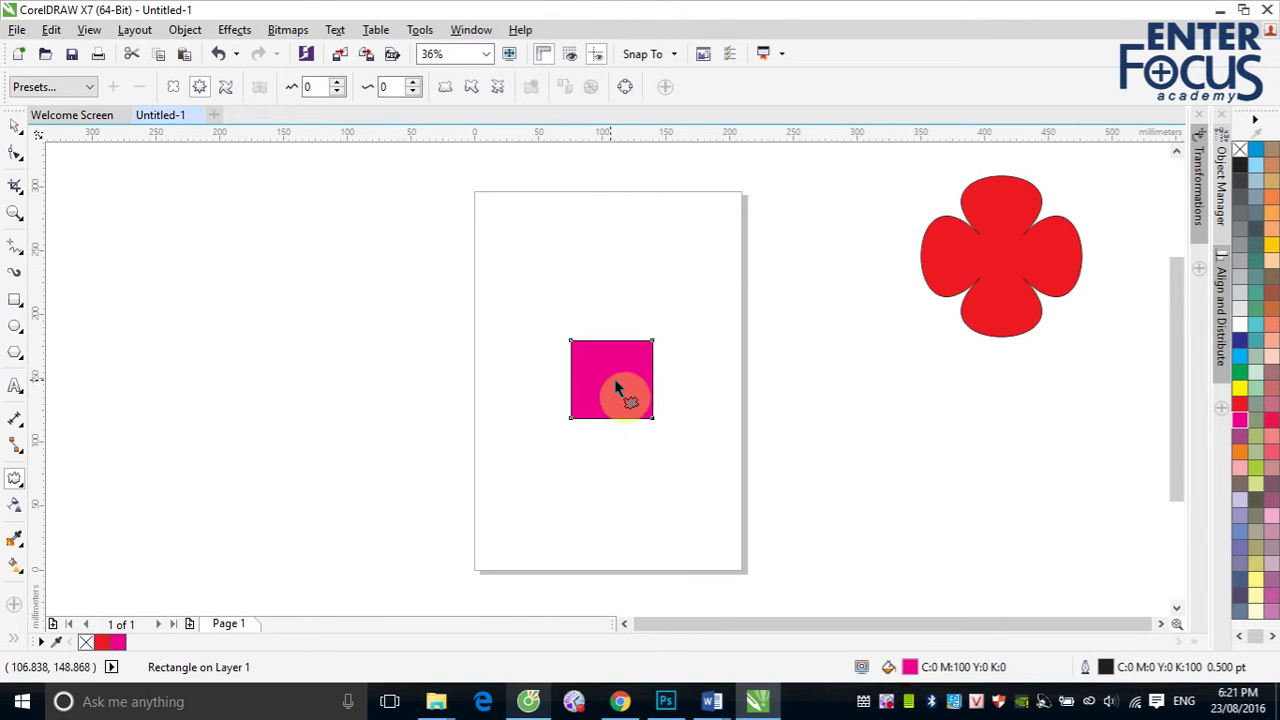
{"action": "left_click_drag", "start_coordinate": [615, 381], "coordinate": [894, 405]}
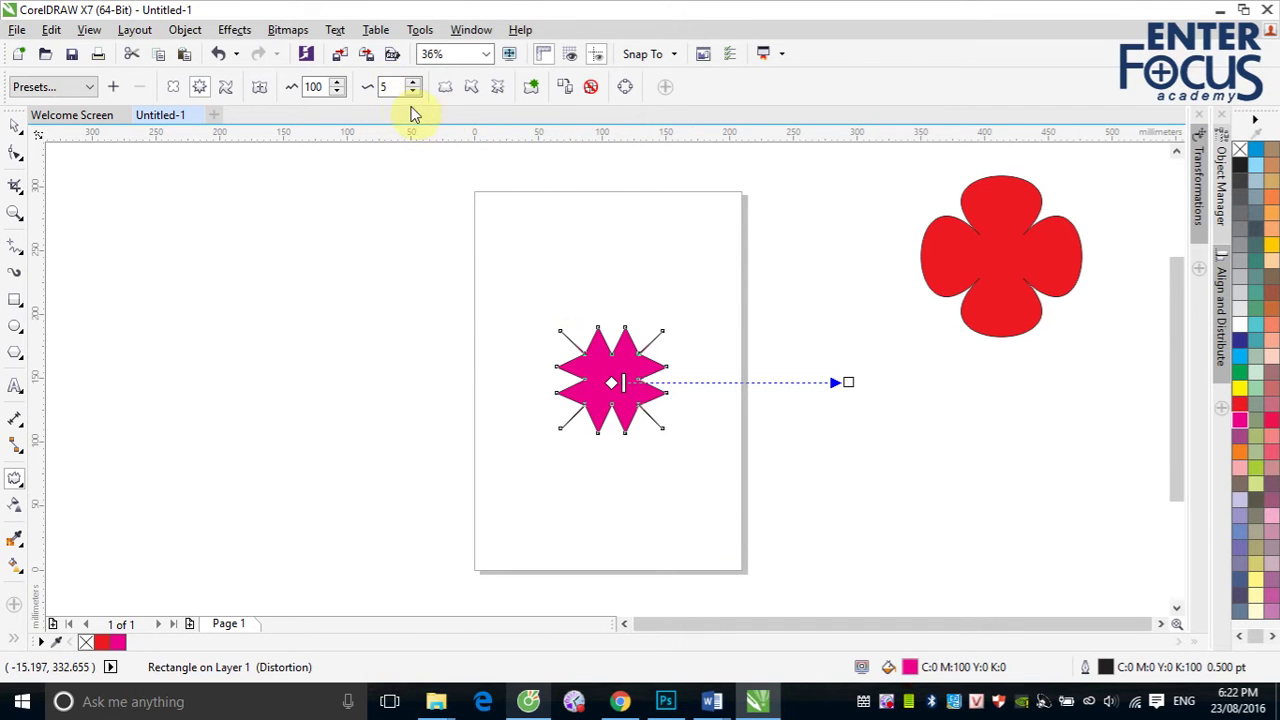
Increase the zipper frequency on the magenta shape to about 23 and further to about 78.
{"action": "left_click_drag", "start_coordinate": [608, 381], "coordinate": [665, 383]}
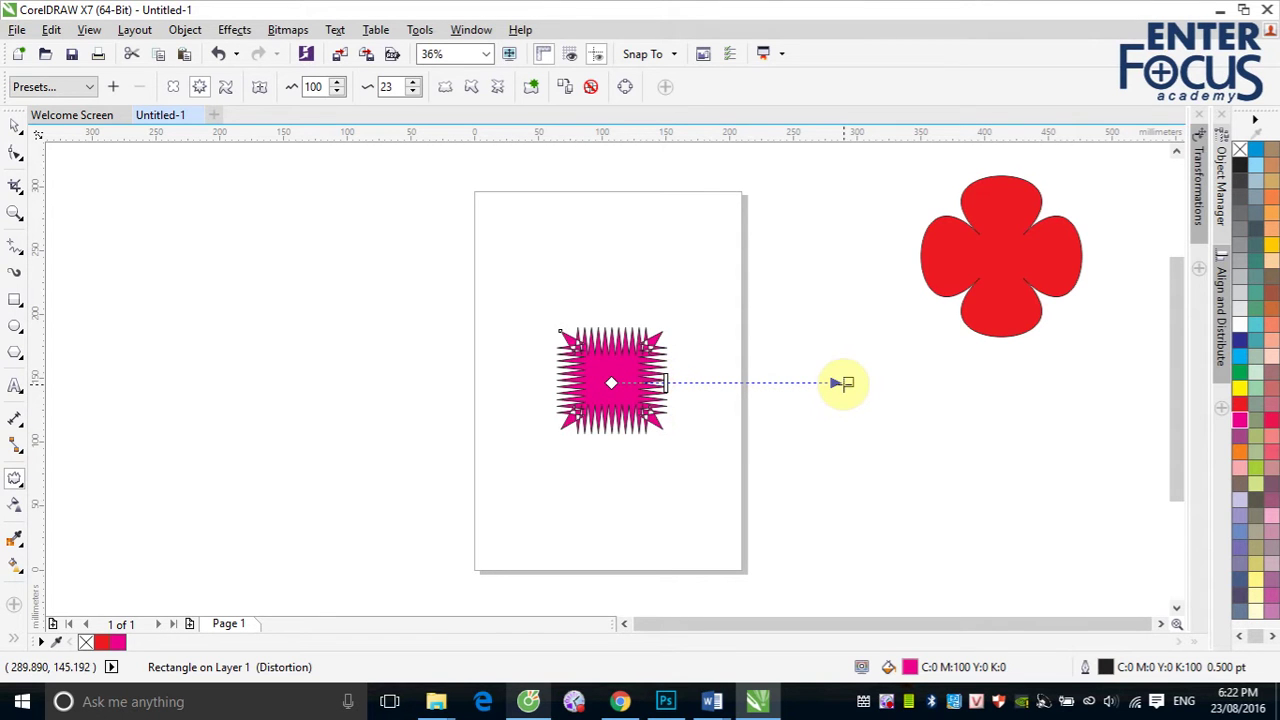
{"action": "left_click_drag", "start_coordinate": [847, 382], "coordinate": [847, 381]}
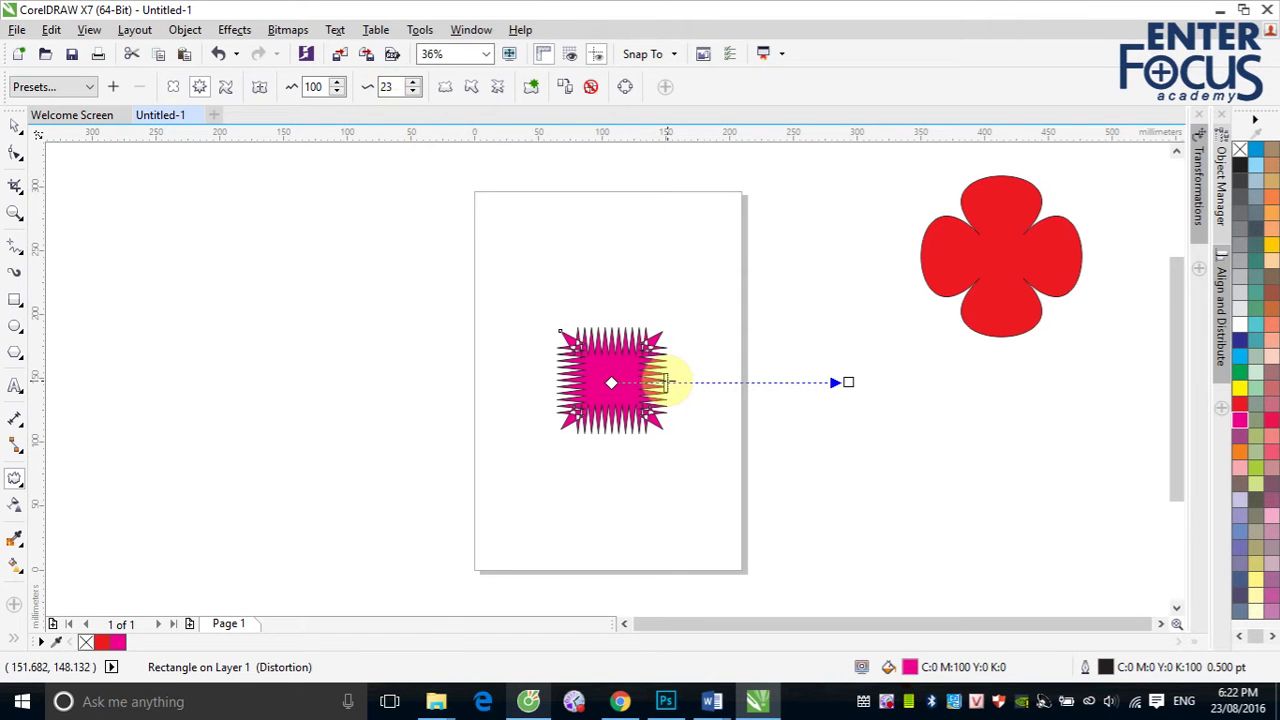
{"action": "left_click_drag", "start_coordinate": [667, 379], "coordinate": [797, 382]}
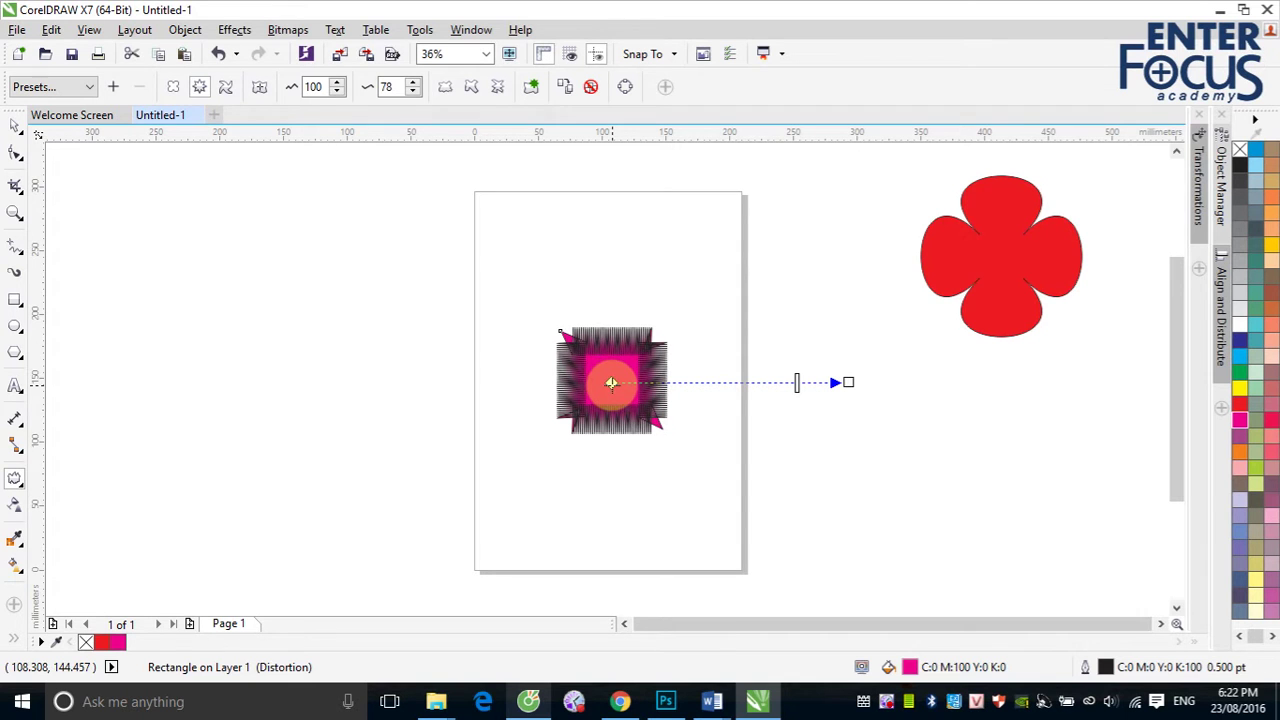
Shift the zipper distortion's centre to the shape's upper right, back inside it, and well out to its right.
{"action": "left_click_drag", "start_coordinate": [610, 383], "coordinate": [677, 321]}
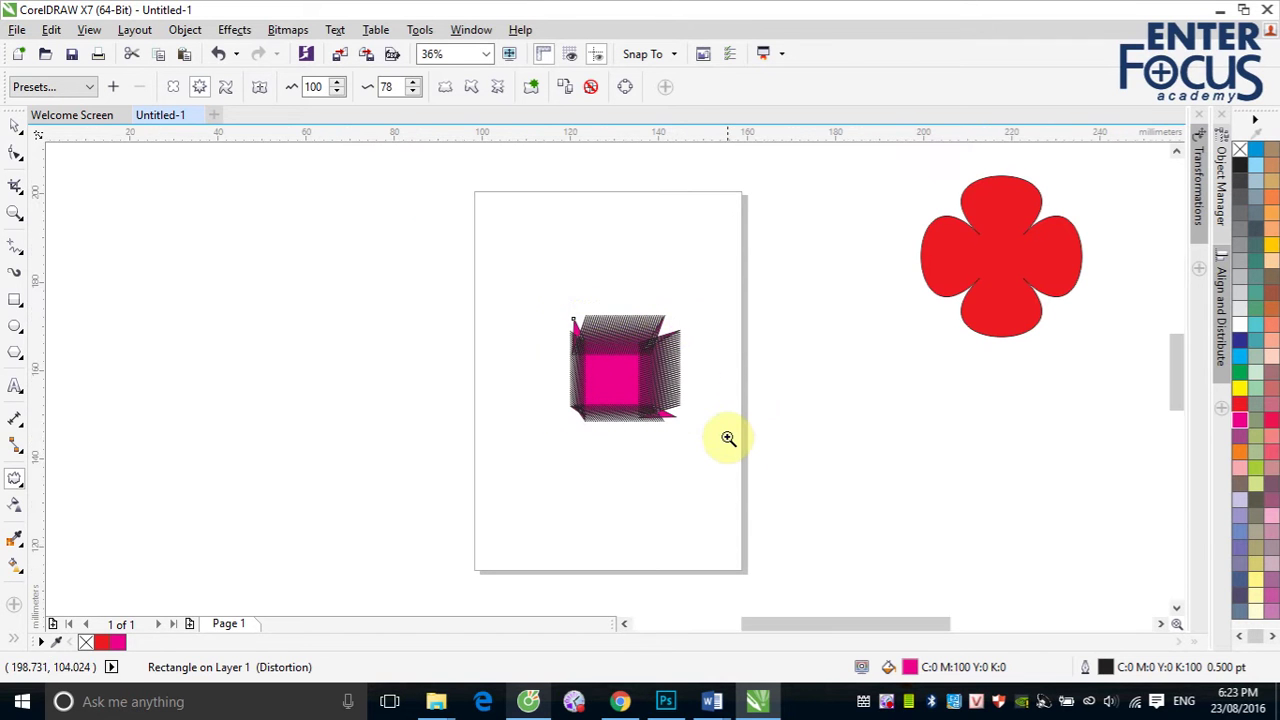
{"action": "scroll", "coordinate": [700, 360], "scroll_direction": "up", "scroll_amount": 3}
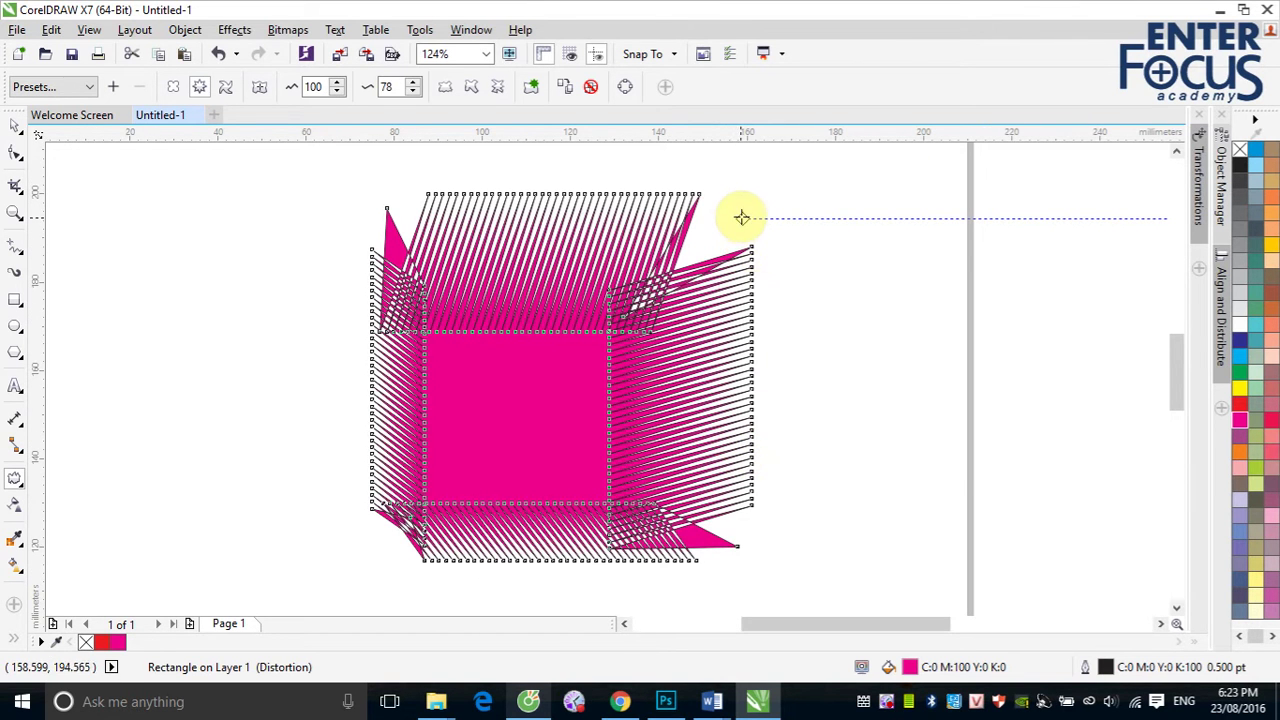
{"action": "left_click_drag", "start_coordinate": [742, 218], "coordinate": [472, 410]}
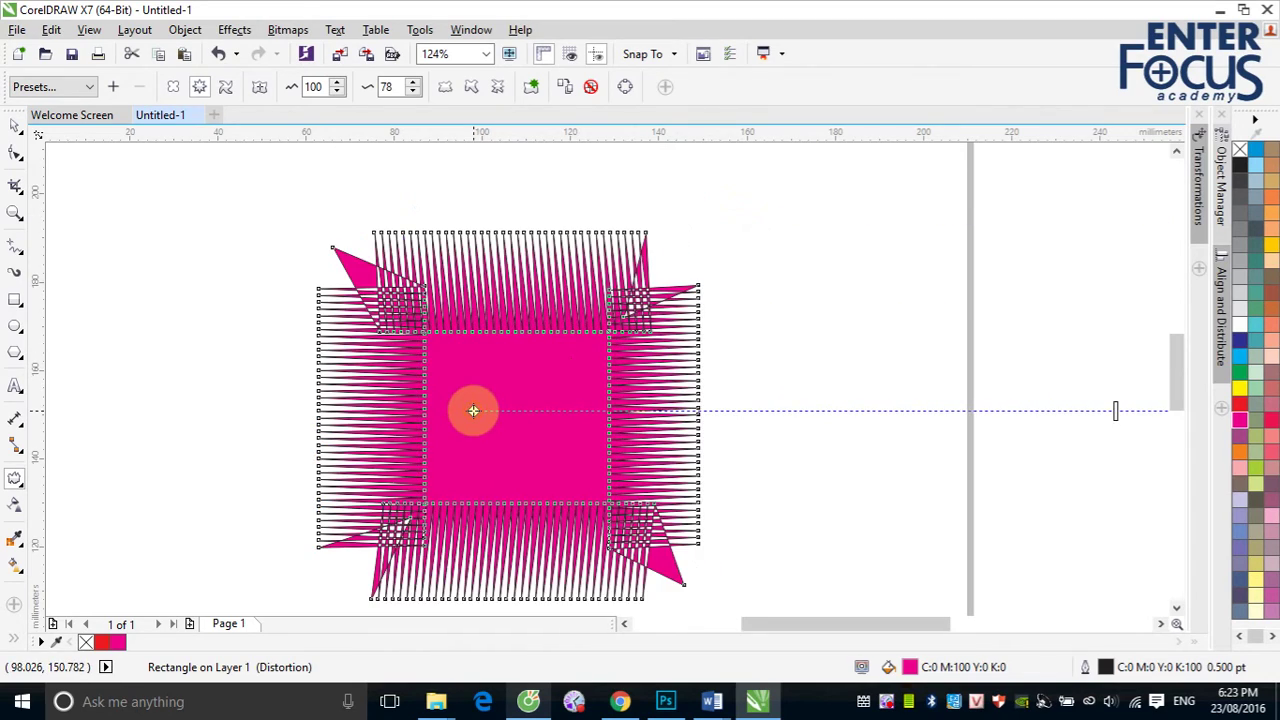
{"action": "left_click_drag", "start_coordinate": [569, 418], "coordinate": [1056, 422]}
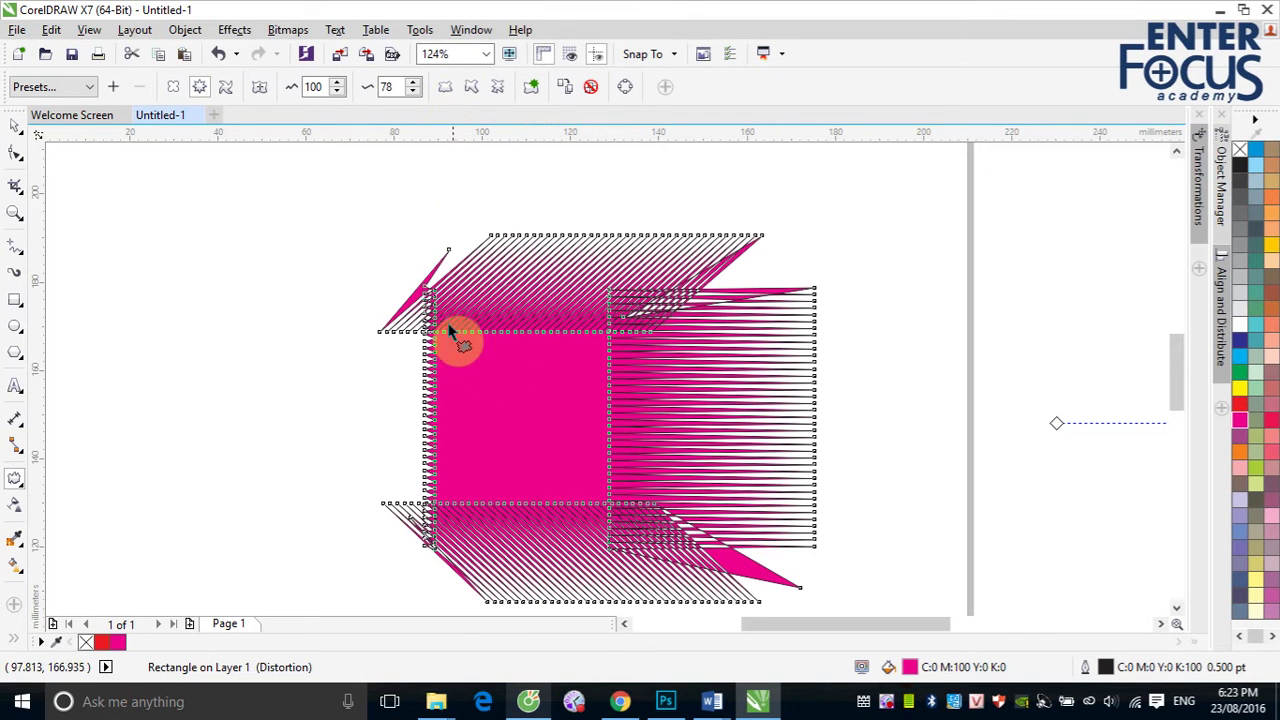
Set the zipper frequency to 5 and centre the distortion within the magenta shape.
{"action": "left_click", "coordinate": [386, 86]}
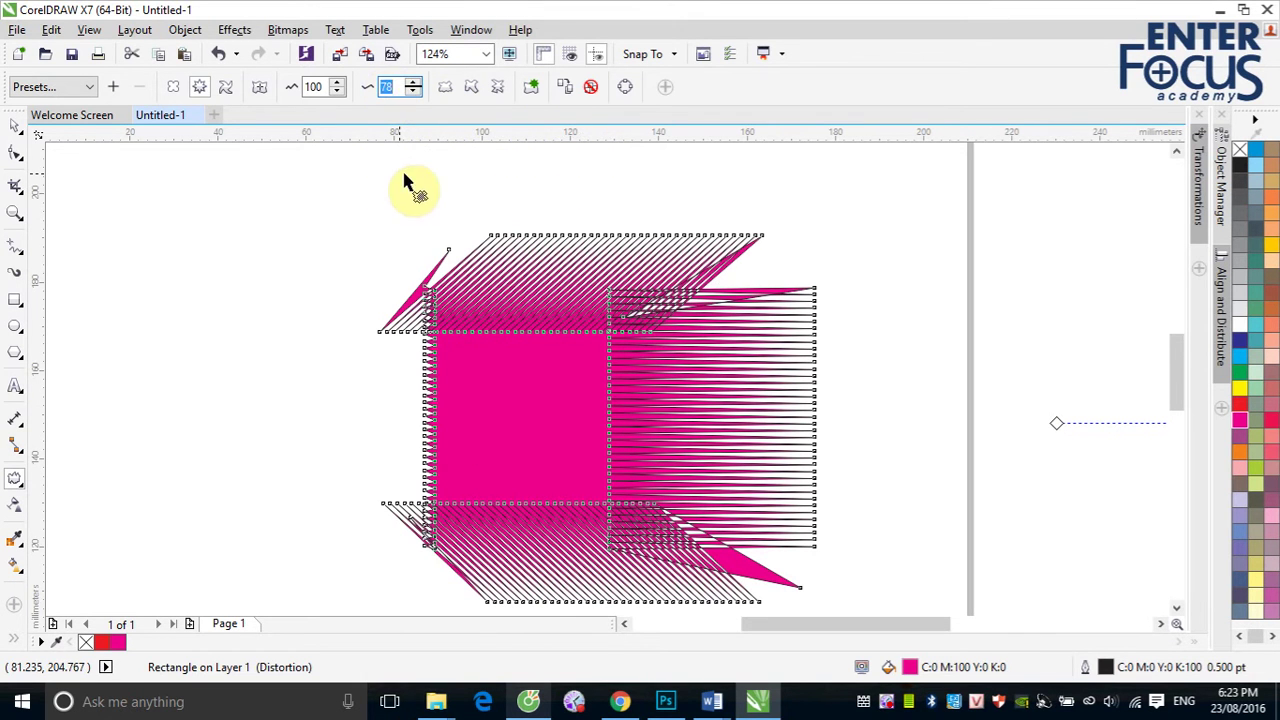
{"action": "type", "text": "5"}
{"action": "key", "text": "Return"}
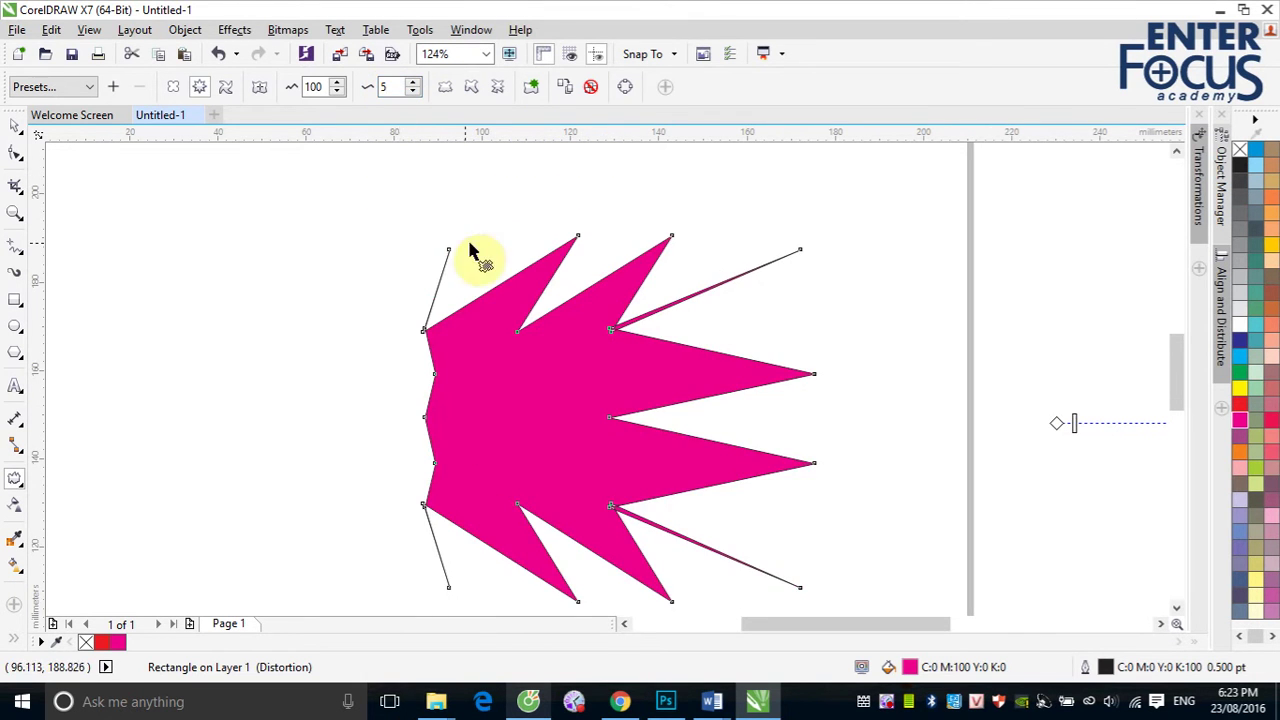
{"action": "left_click", "coordinate": [259, 86]}
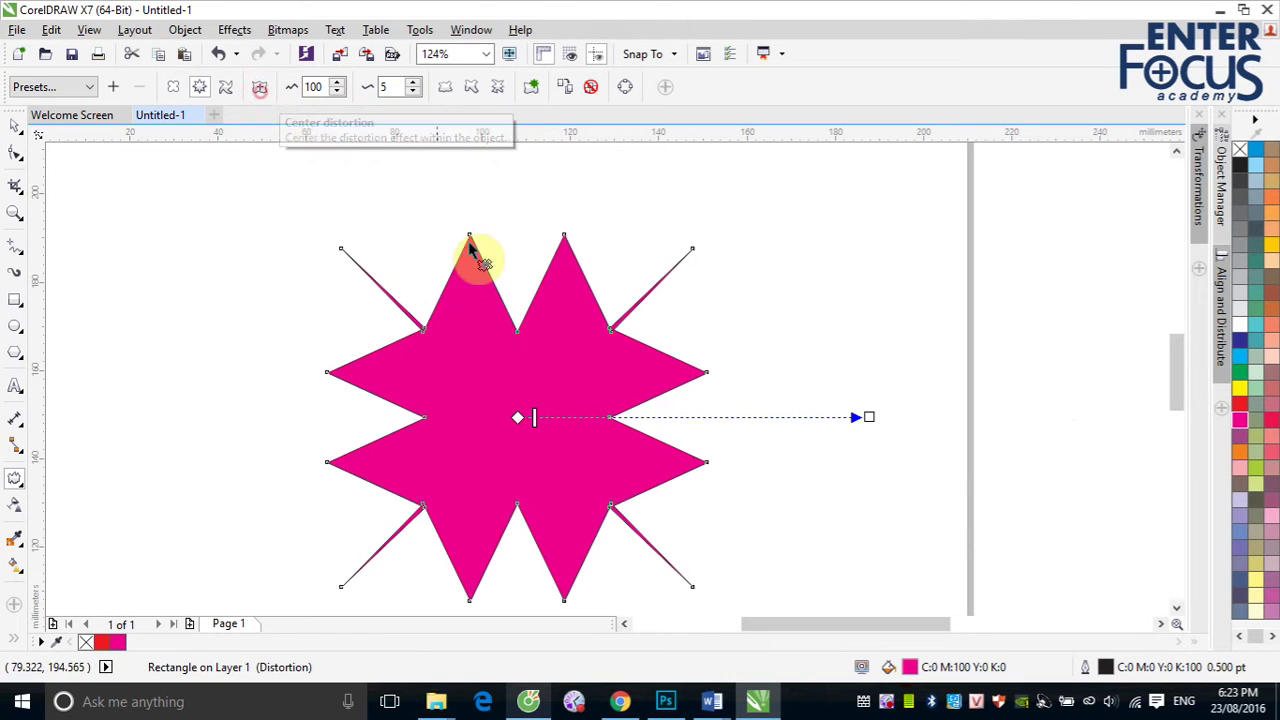
Randomize the zipper distortion, reduce its amplitude to about 37, and switch the randomizing off.
{"action": "left_click", "coordinate": [446, 90]}
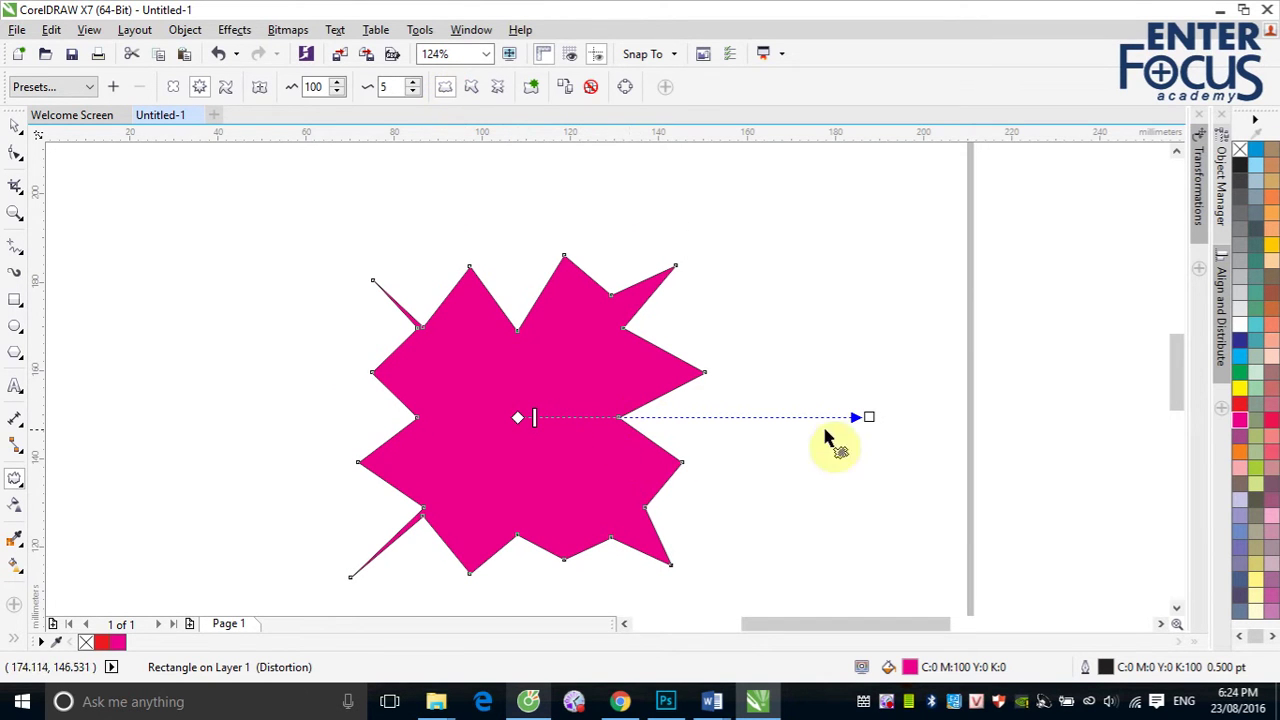
{"action": "left_click_drag", "start_coordinate": [866, 417], "coordinate": [645, 414]}
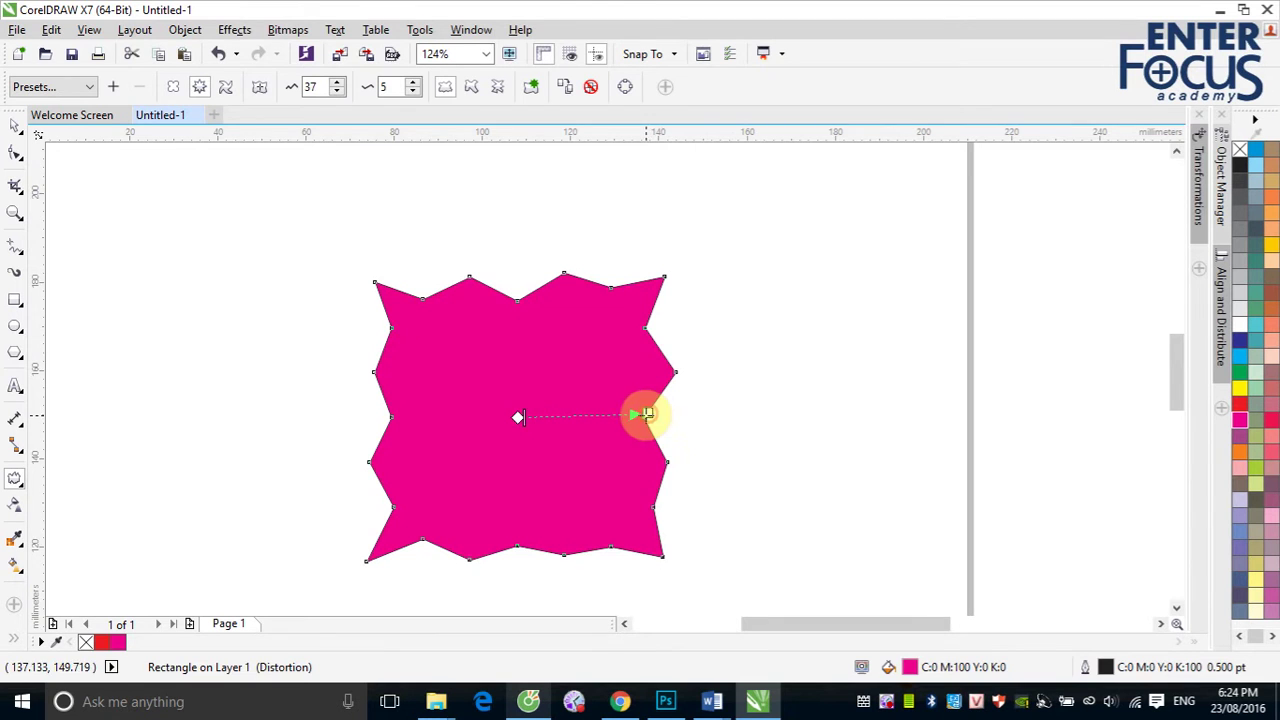
{"action": "left_click", "coordinate": [446, 89]}
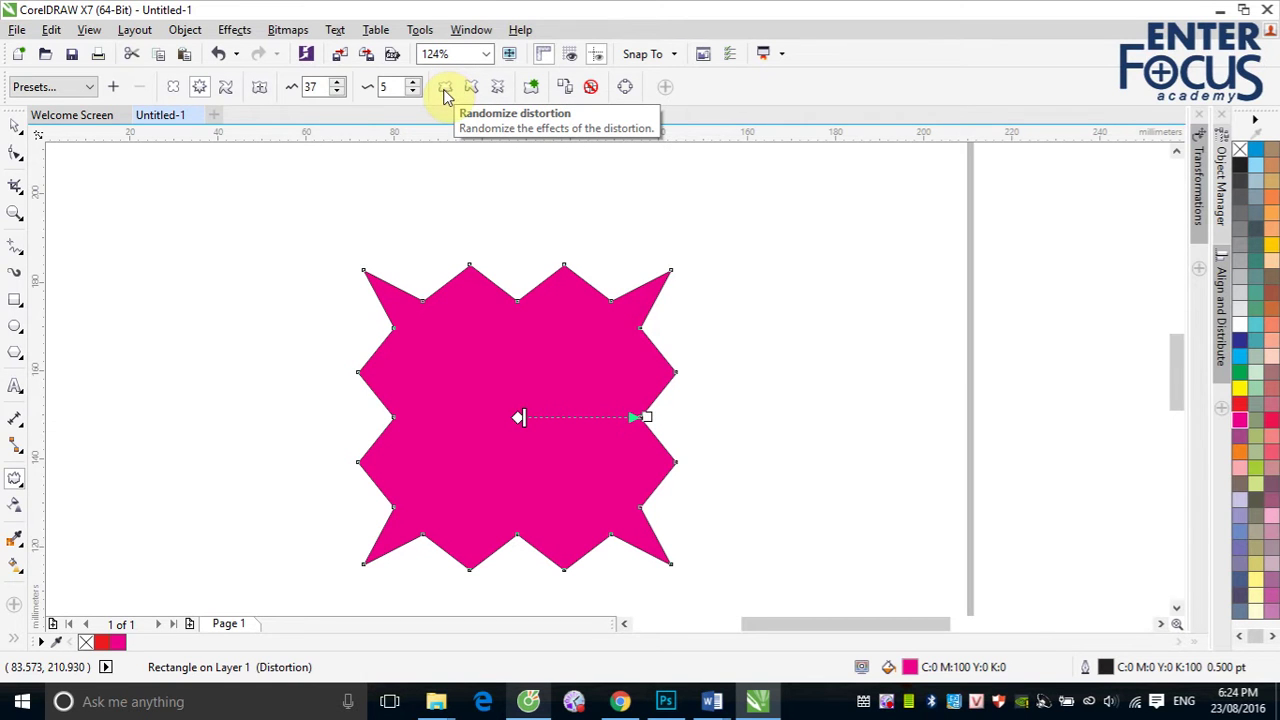
{"action": "left_click_drag", "start_coordinate": [472, 311], "coordinate": [500, 275]}
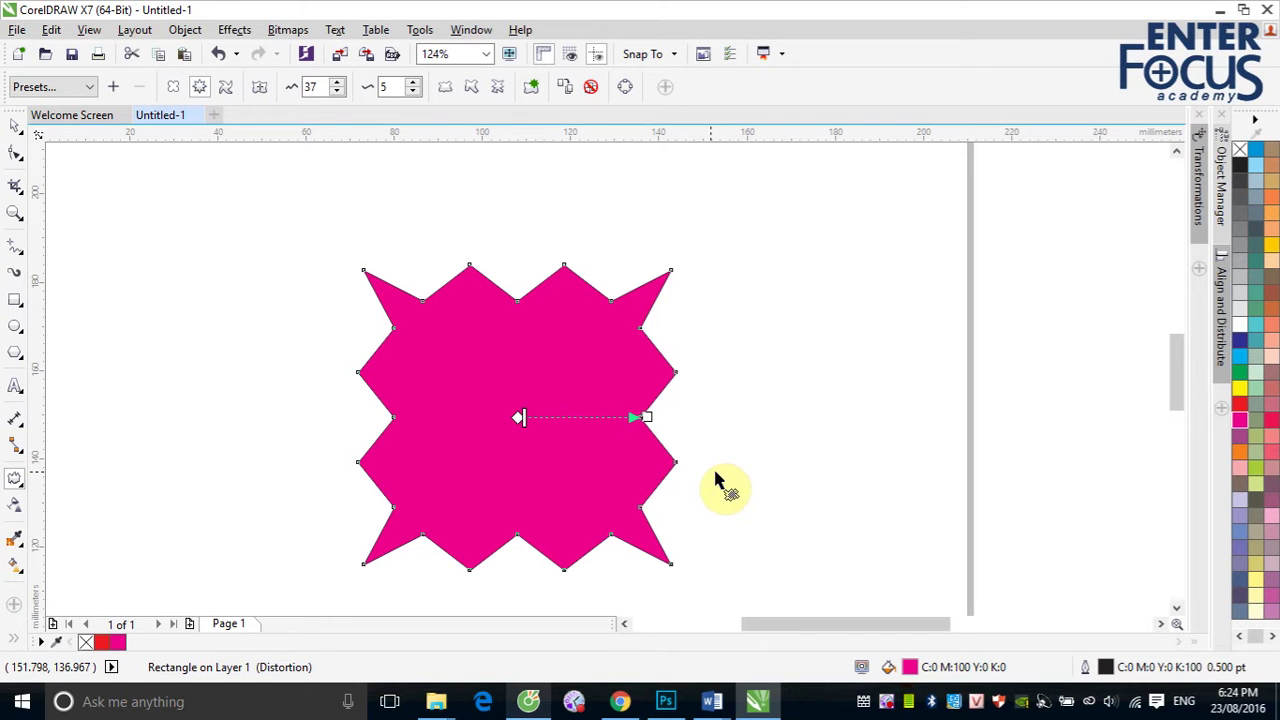
Randomize the zipper distortion again, raise its amplitude to about 67, and restore the regular zigzag.
{"action": "left_click", "coordinate": [445, 93]}
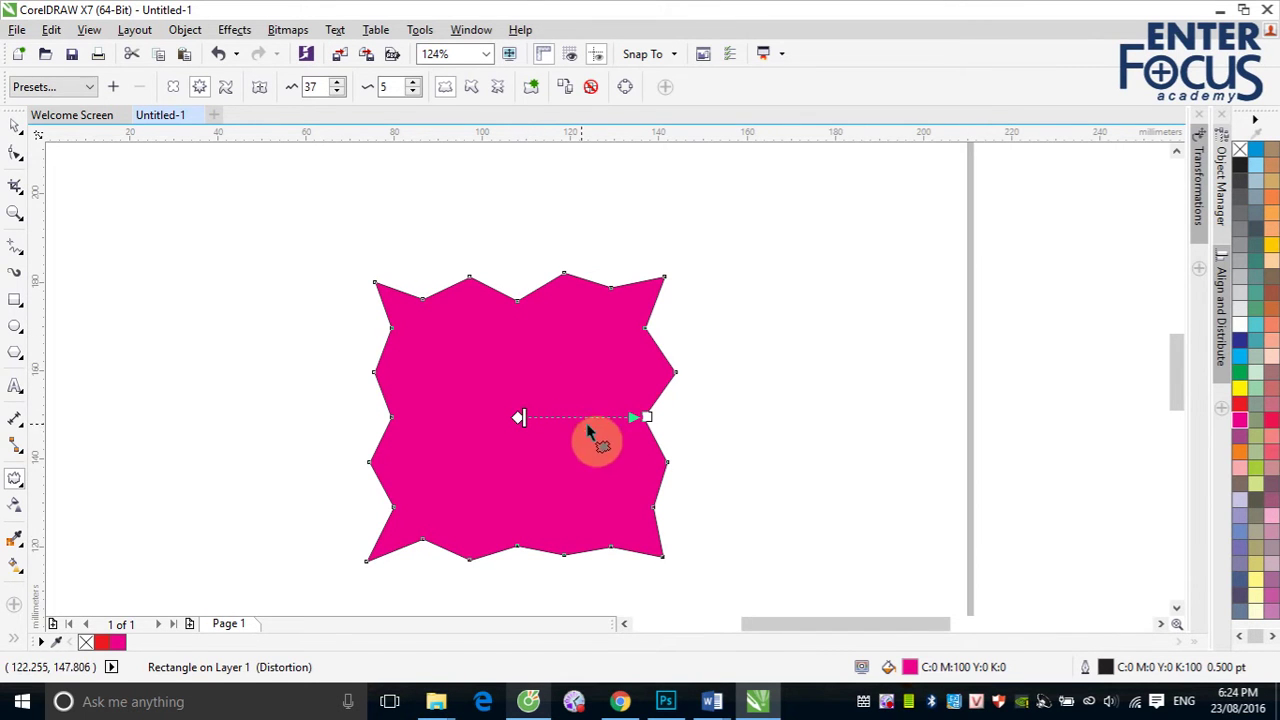
{"action": "left_click_drag", "start_coordinate": [645, 416], "coordinate": [751, 417]}
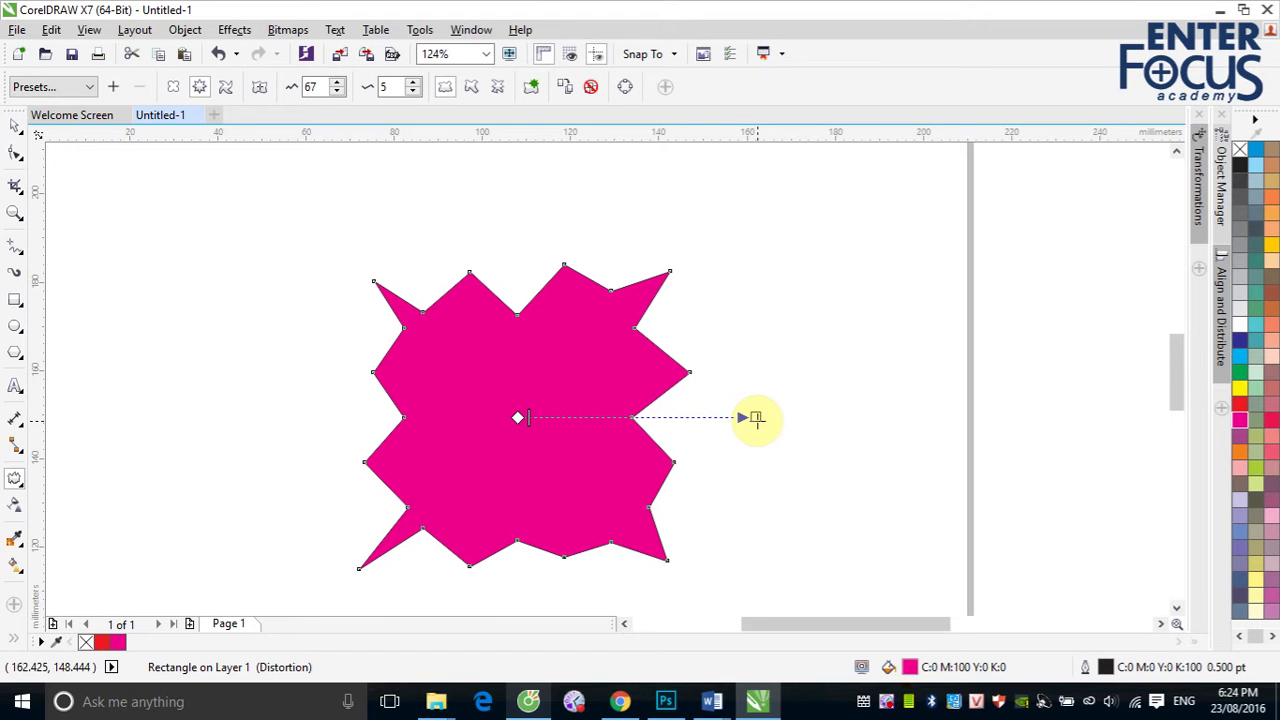
{"action": "left_click", "coordinate": [445, 88]}
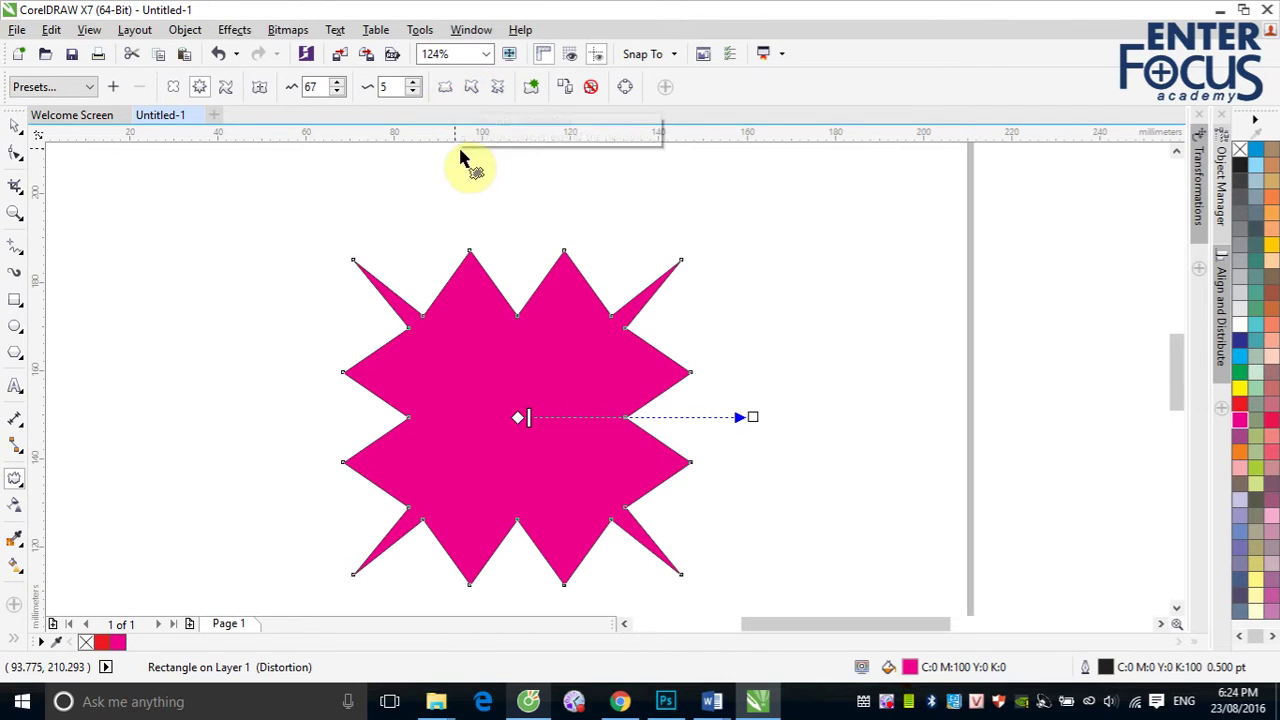
Try the Smooth and Localize distortion options one after the other on the magenta shape, switching each off again.
{"action": "left_click", "coordinate": [472, 88]}
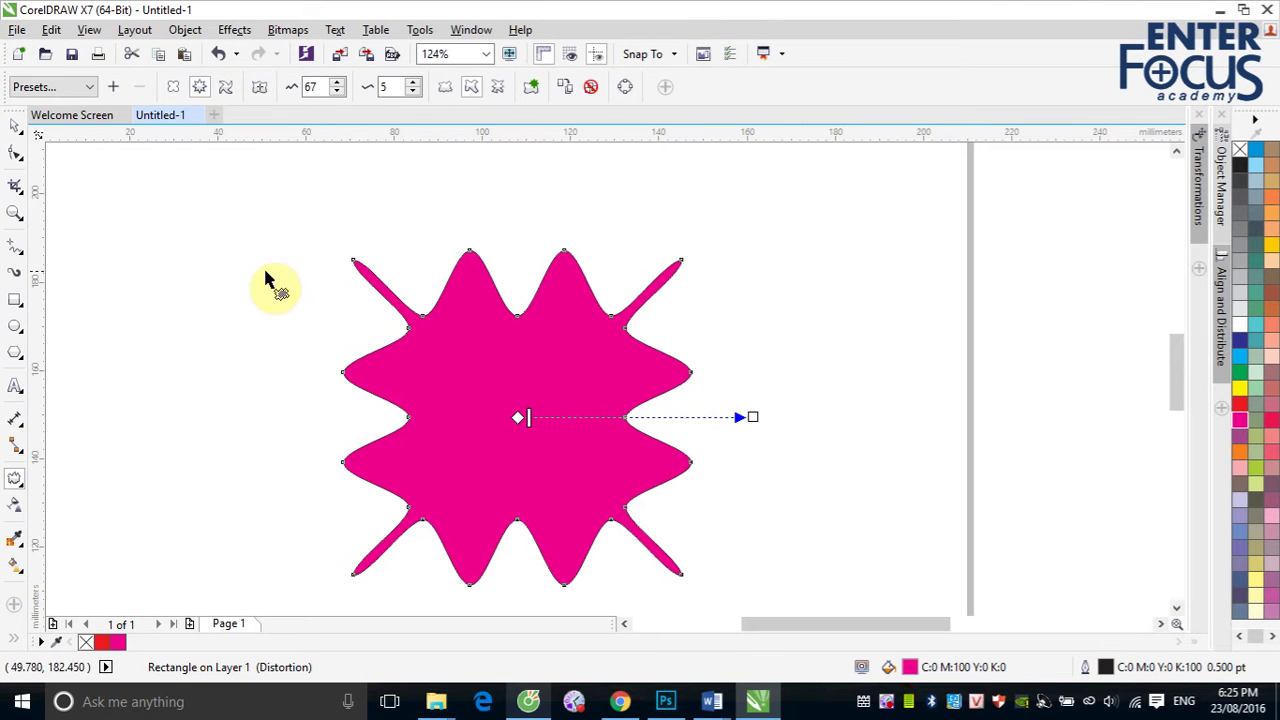
{"action": "left_click", "coordinate": [471, 90]}
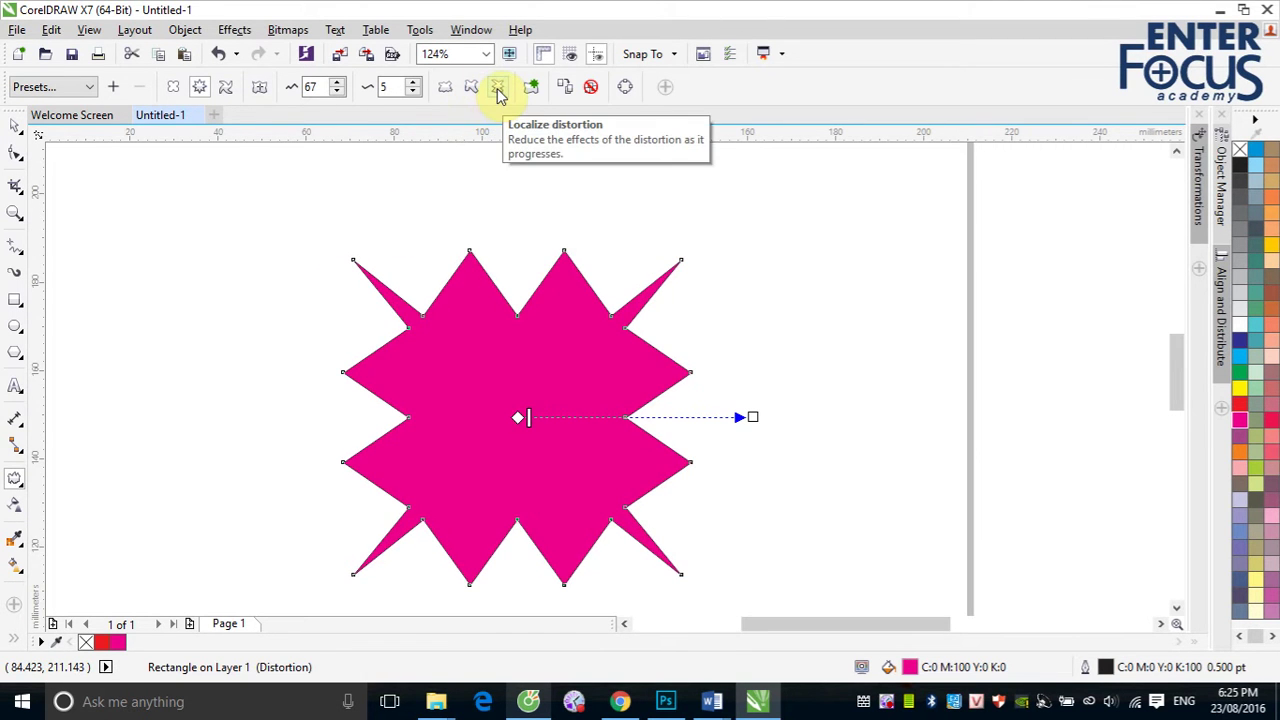
{"action": "left_click", "coordinate": [498, 90]}
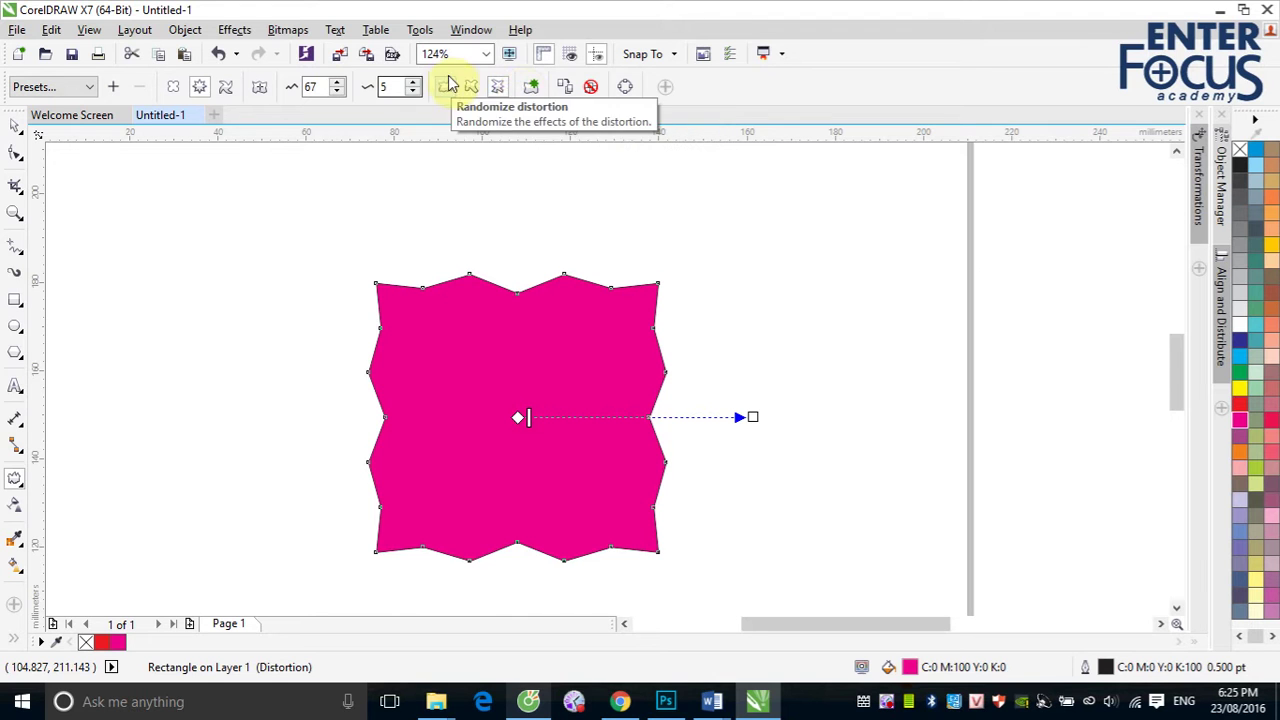
{"action": "left_click", "coordinate": [499, 88]}
{"action": "left_click", "coordinate": [499, 88]}
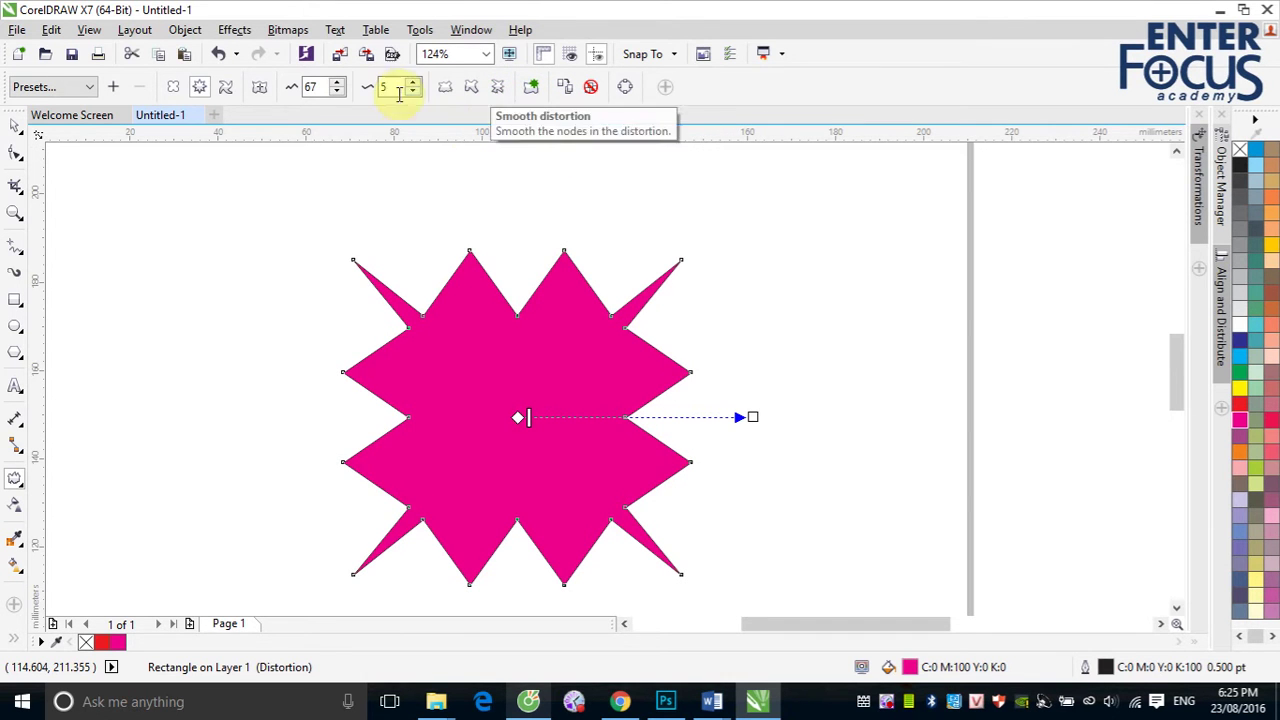
Clear the distortion from the magenta rectangle and place guidelines along its four edges.
{"action": "left_click", "coordinate": [590, 87]}
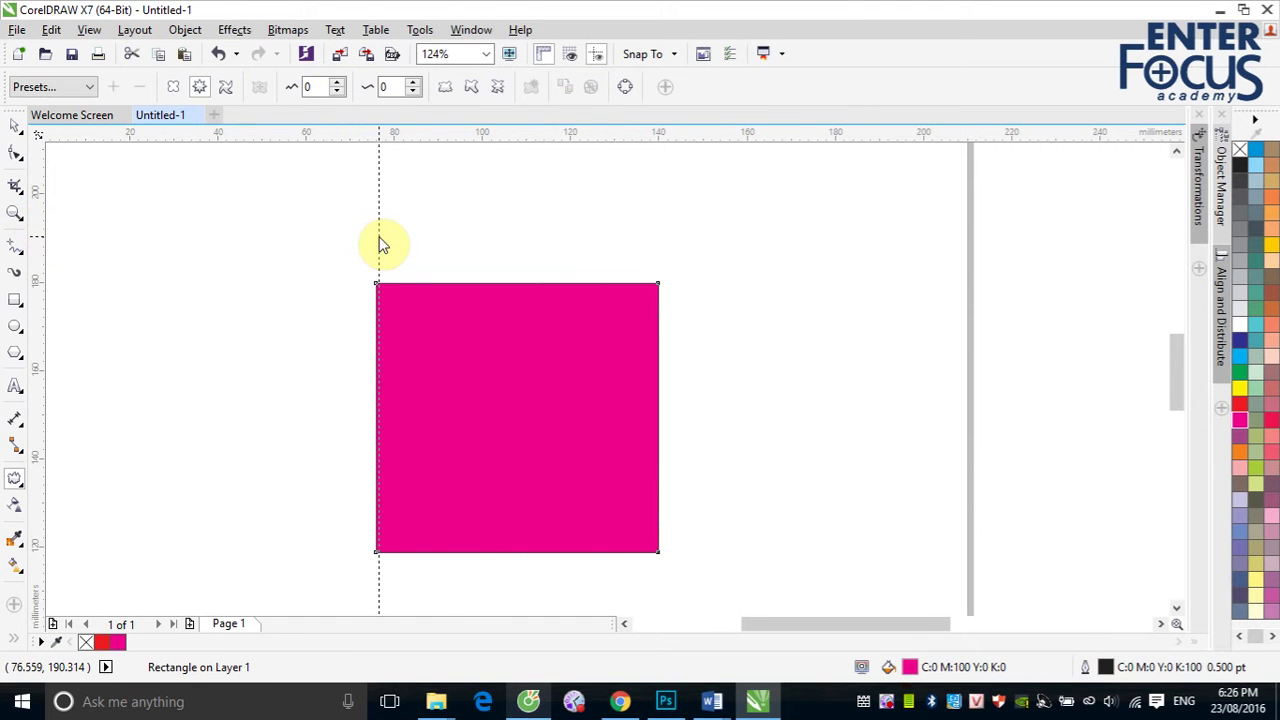
{"action": "left_click", "coordinate": [375, 238]}
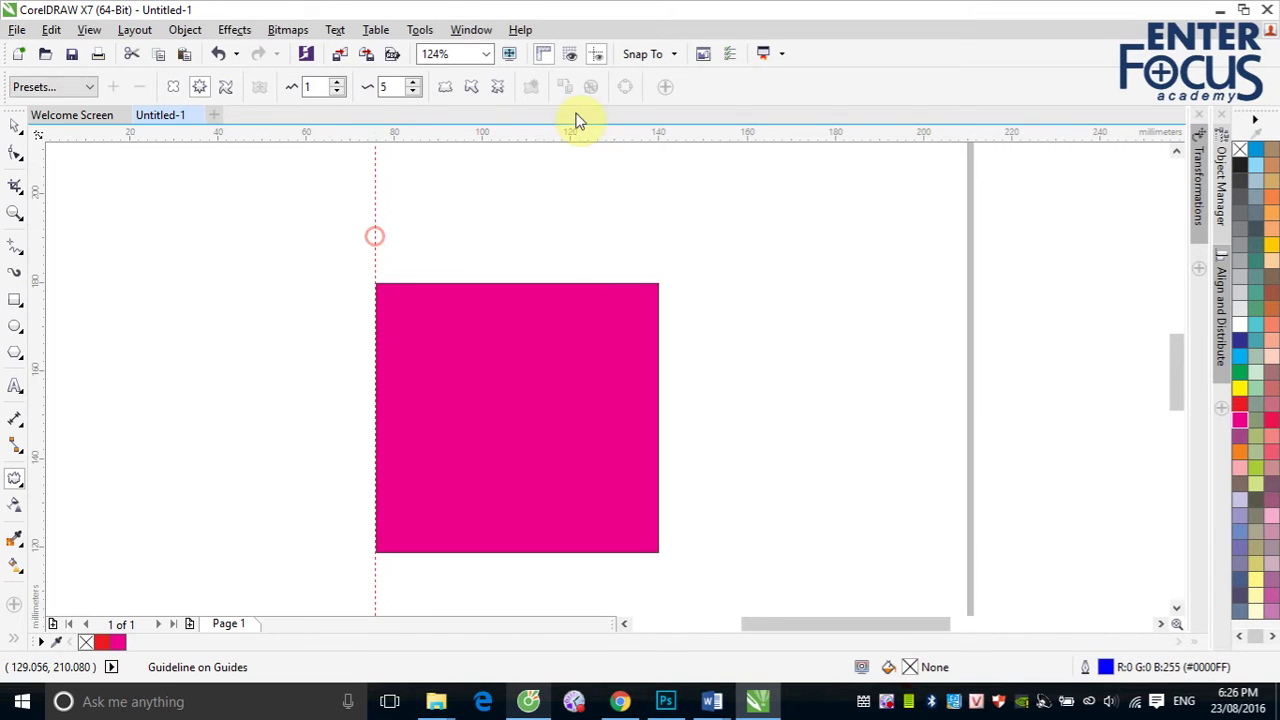
{"action": "left_click_drag", "start_coordinate": [558, 267], "coordinate": [556, 282]}
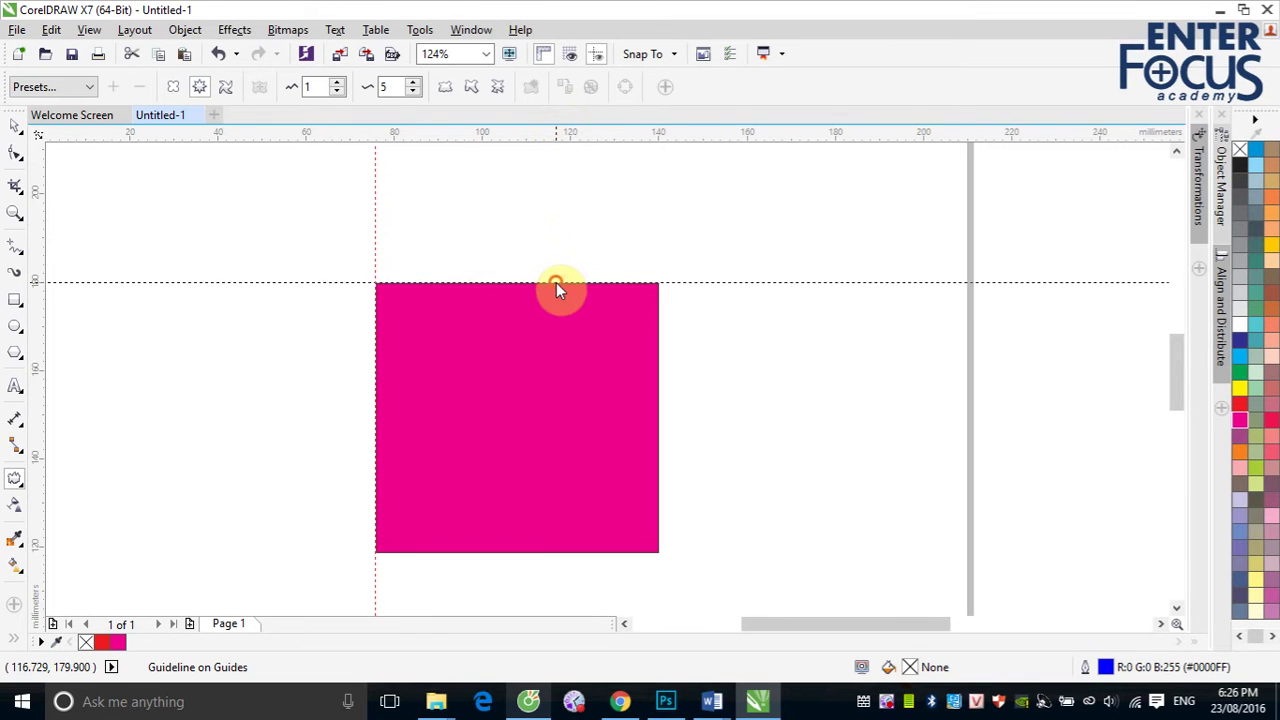
{"action": "left_click", "coordinate": [30, 448]}
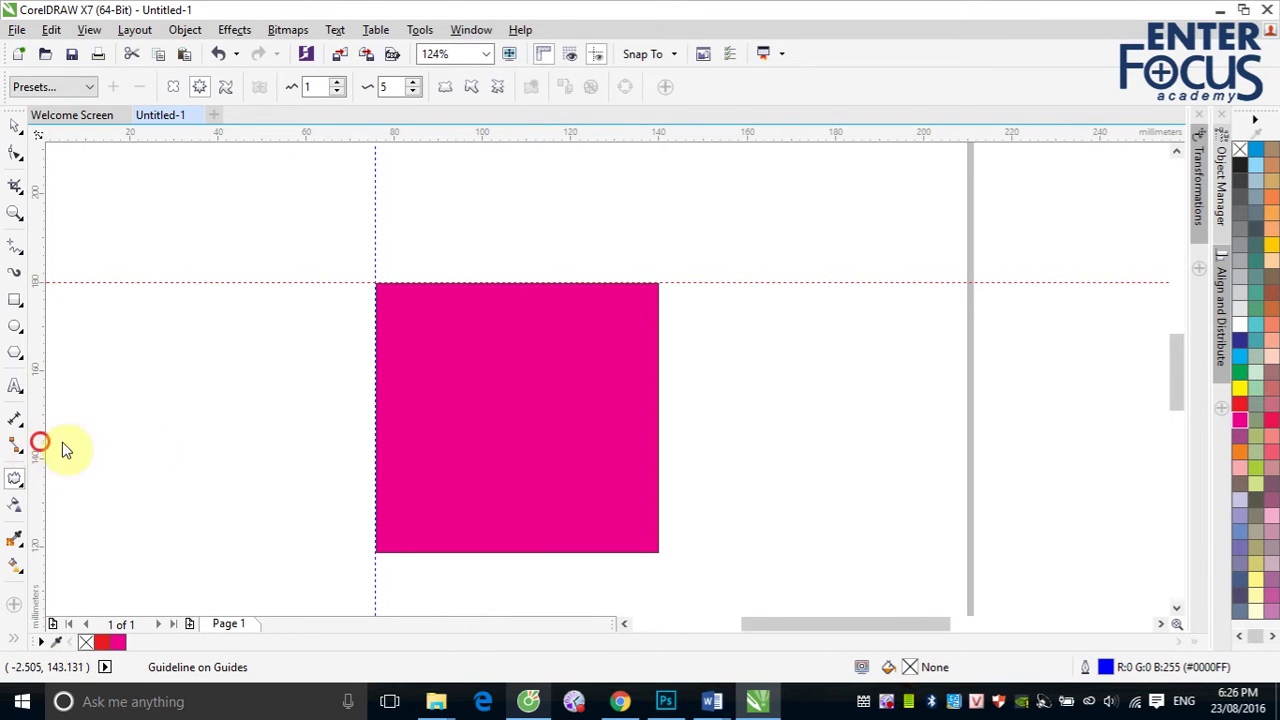
{"action": "left_click_drag", "start_coordinate": [62, 450], "coordinate": [659, 487]}
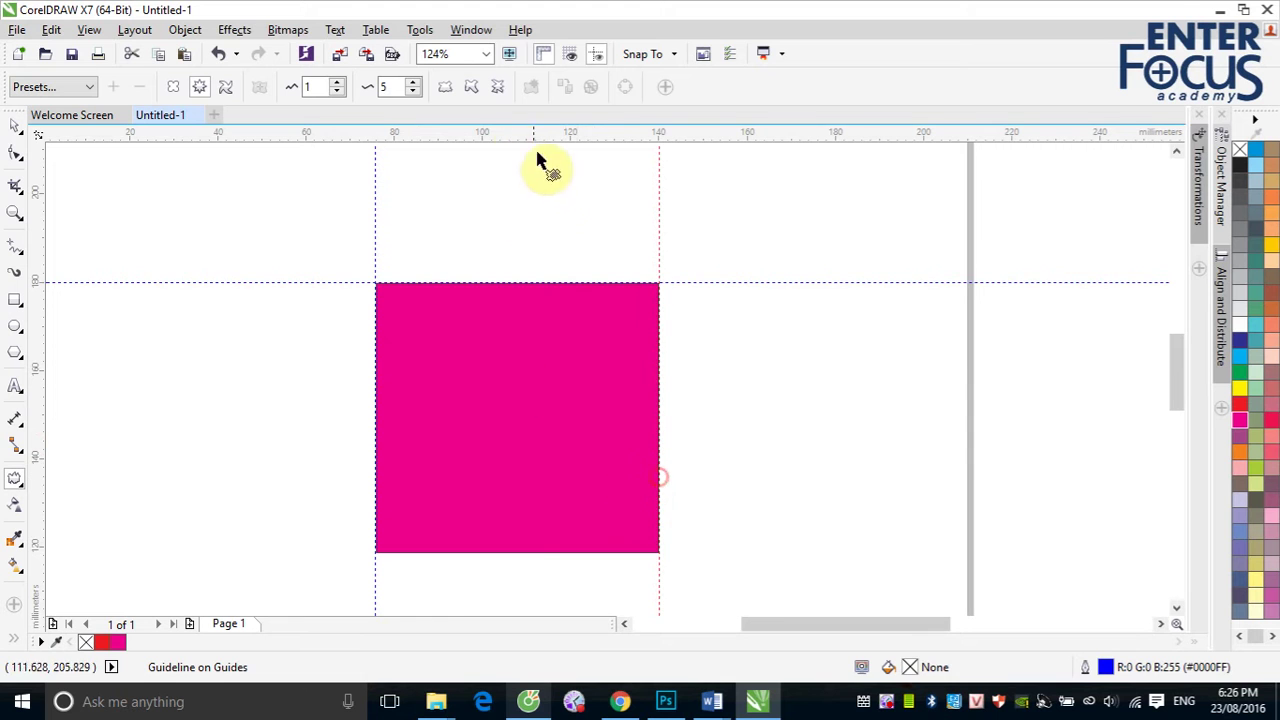
{"action": "left_click_drag", "start_coordinate": [514, 134], "coordinate": [502, 425]}
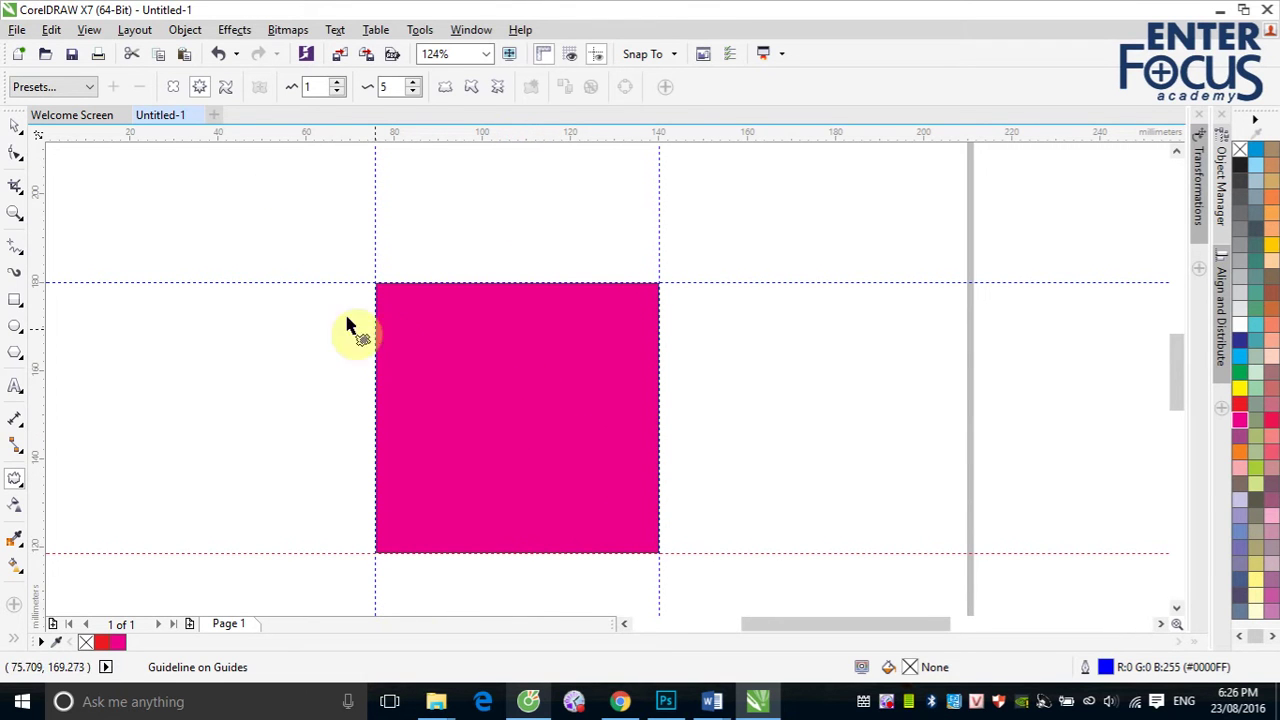
Apply a new Zipper distortion to the magenta rectangle with amplitude about 97 and frequency 5.
{"action": "left_click_drag", "start_coordinate": [578, 530], "coordinate": [836, 416]}
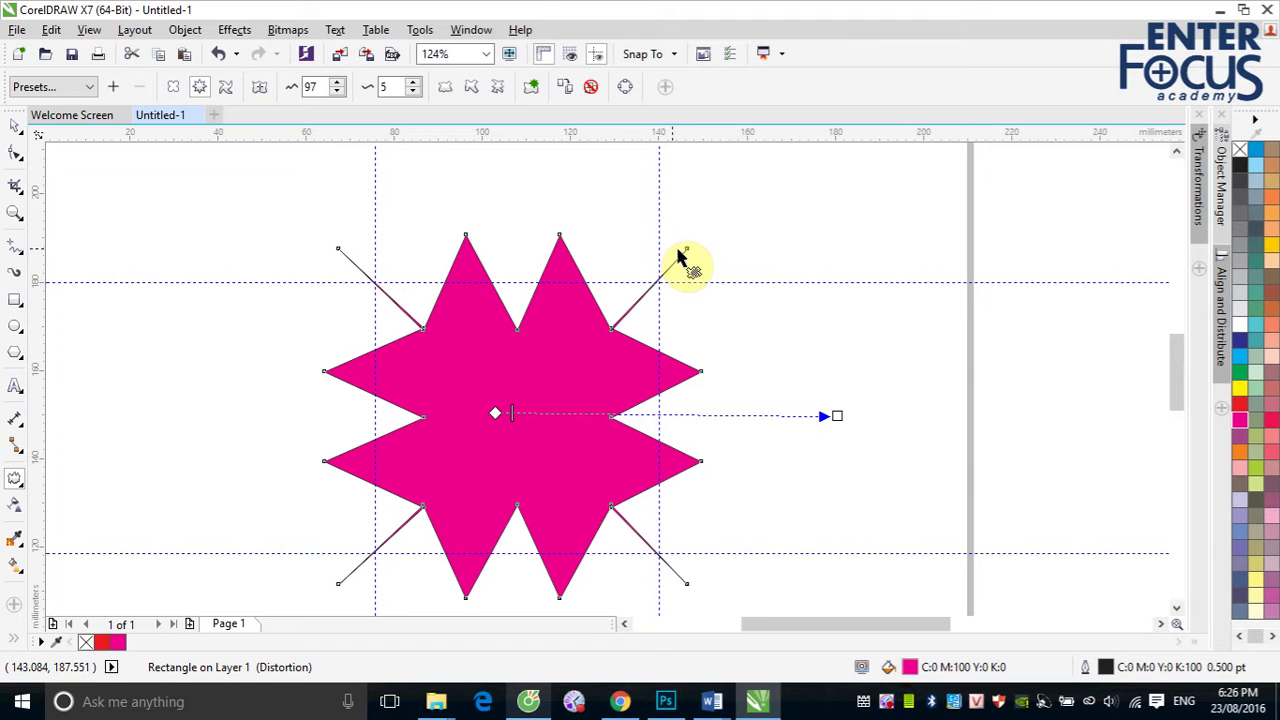
Try the Localize, Random and Smooth distortion options together on the magenta shape's zipper distortion.
{"action": "left_click", "coordinate": [499, 90]}
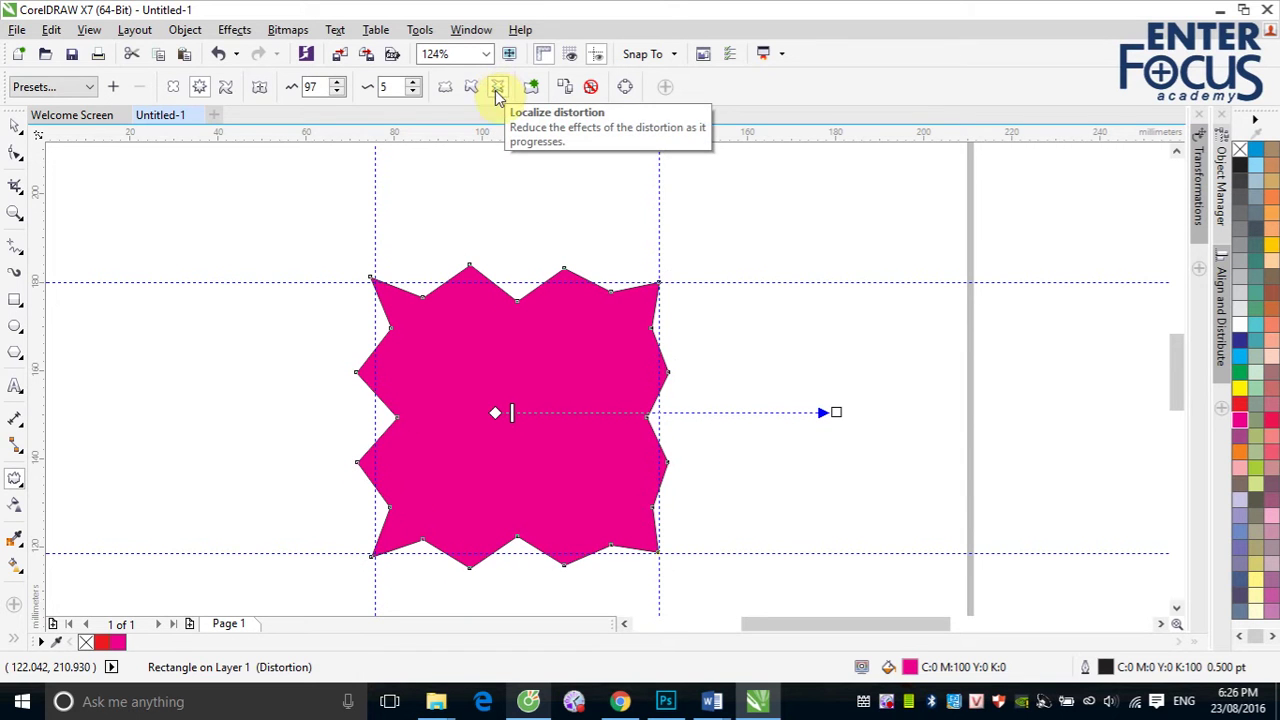
{"action": "left_click", "coordinate": [516, 366]}
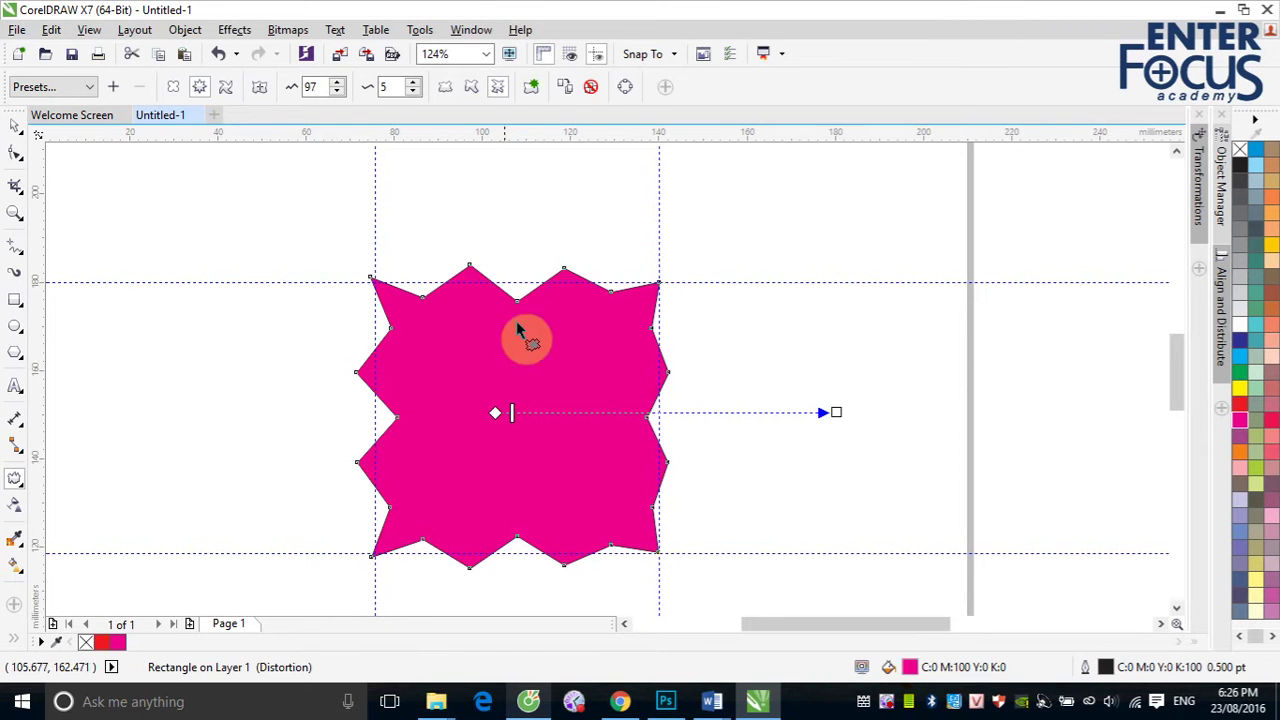
{"action": "left_click", "coordinate": [445, 88]}
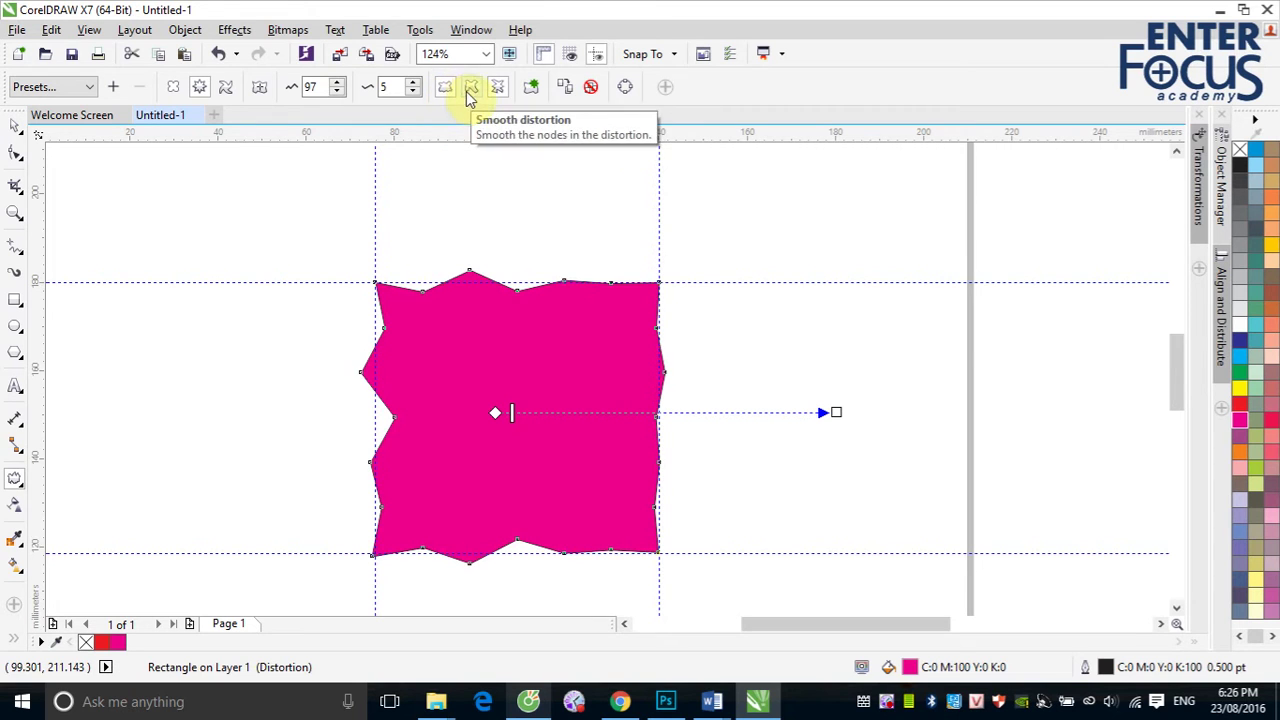
{"action": "left_click", "coordinate": [471, 88]}
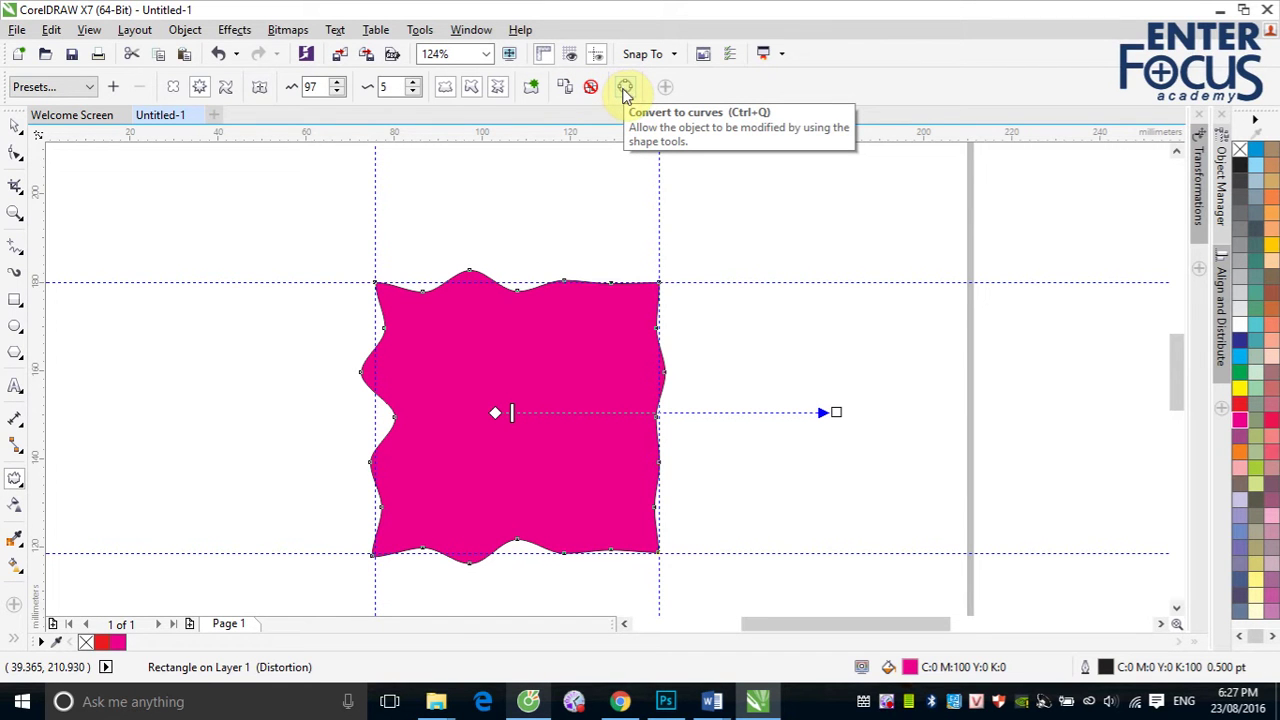
{"action": "left_click", "coordinate": [557, 358]}
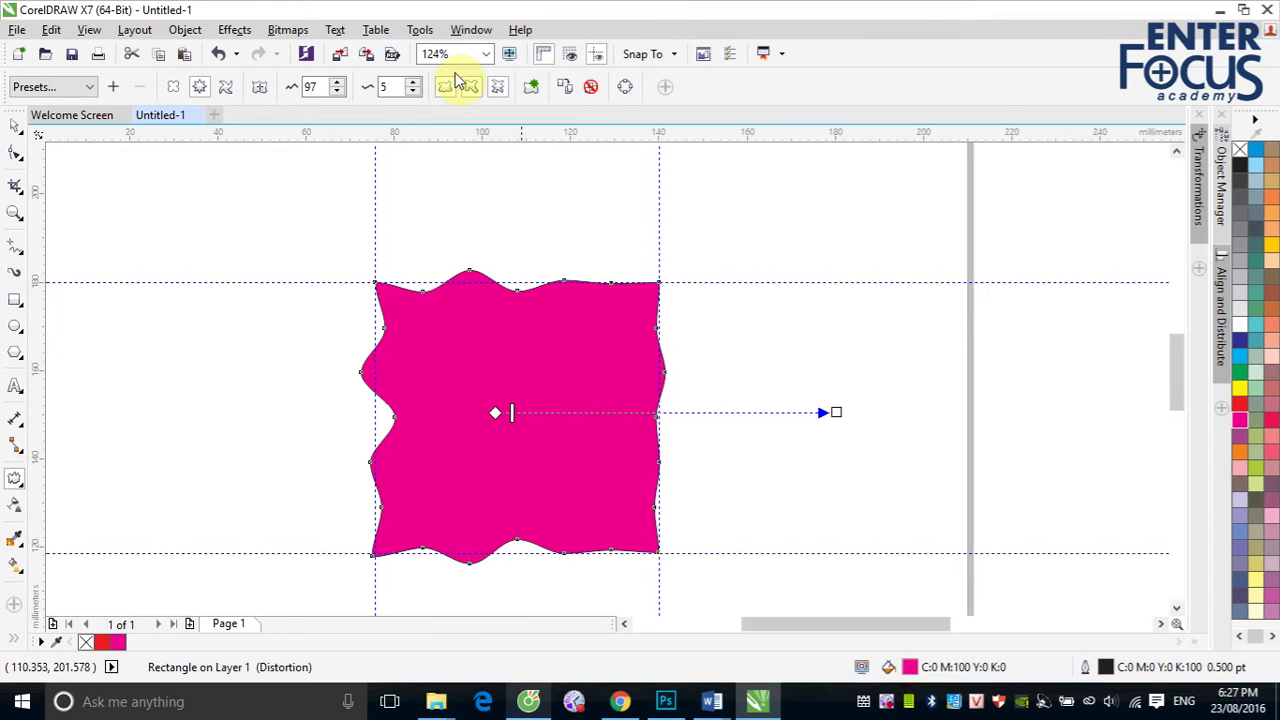
Clear the zipper distortion and twist the magenta rectangle clockwise by about 1 rotation and 327 degrees, shifting the twist's centre slightly to the right.
{"action": "left_click", "coordinate": [591, 88]}
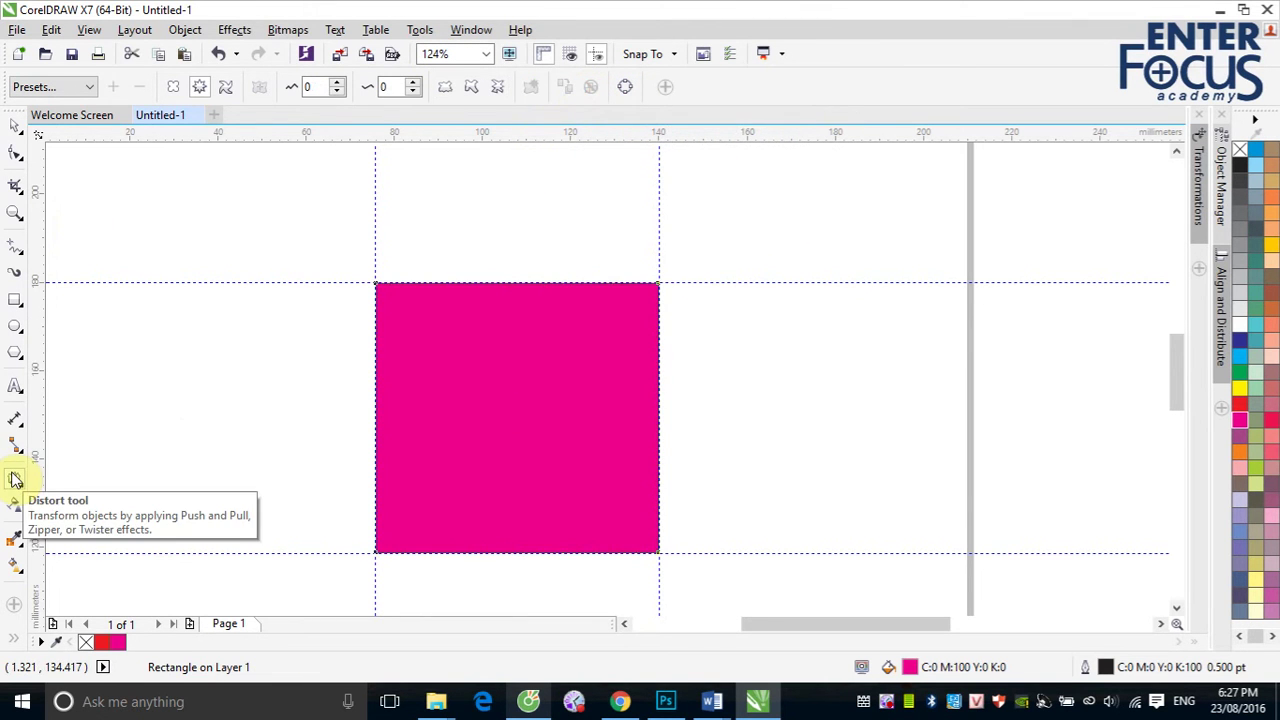
{"action": "left_click", "coordinate": [229, 92]}
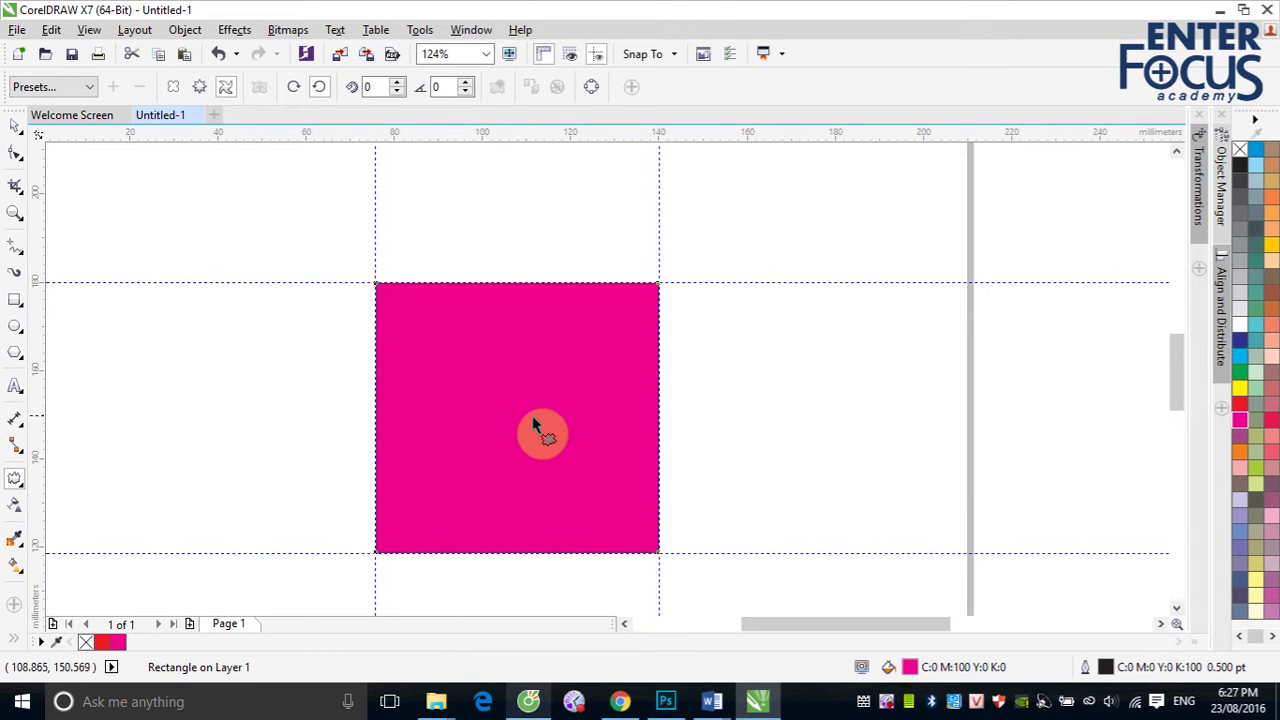
{"action": "left_click_drag", "start_coordinate": [523, 406], "coordinate": [532, 360]}
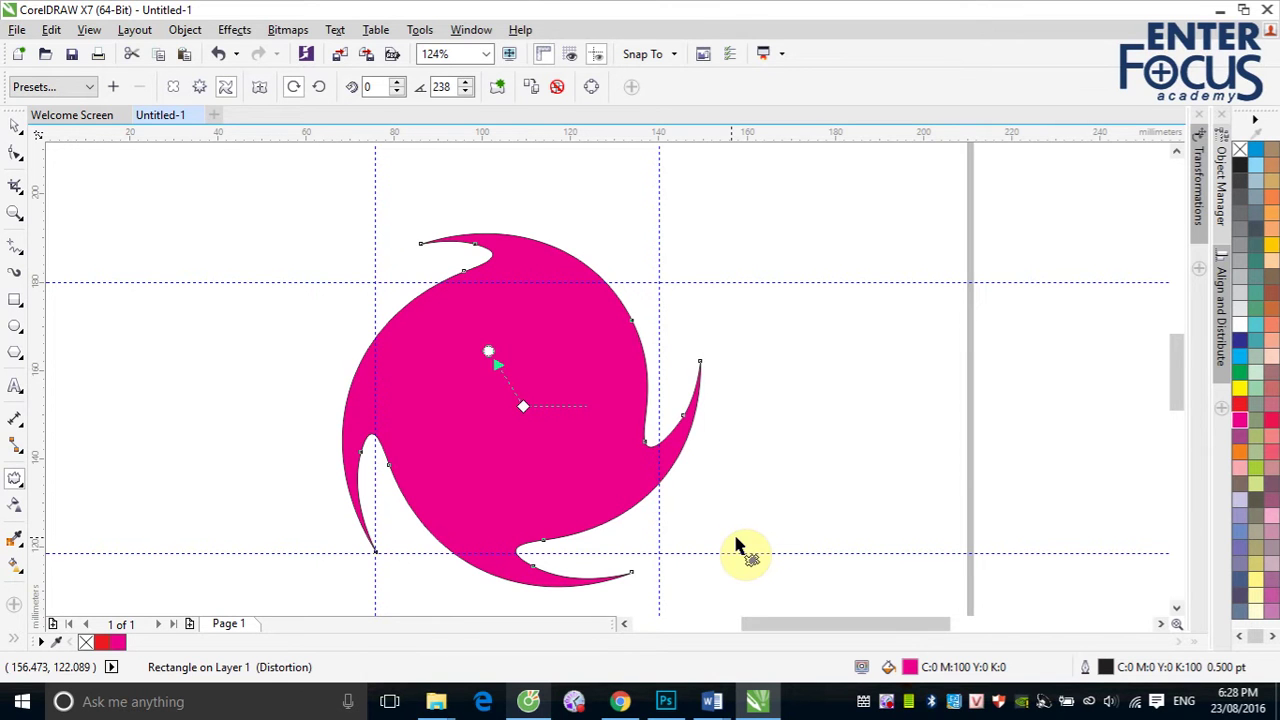
{"action": "left_click_drag", "start_coordinate": [434, 340], "coordinate": [612, 350]}
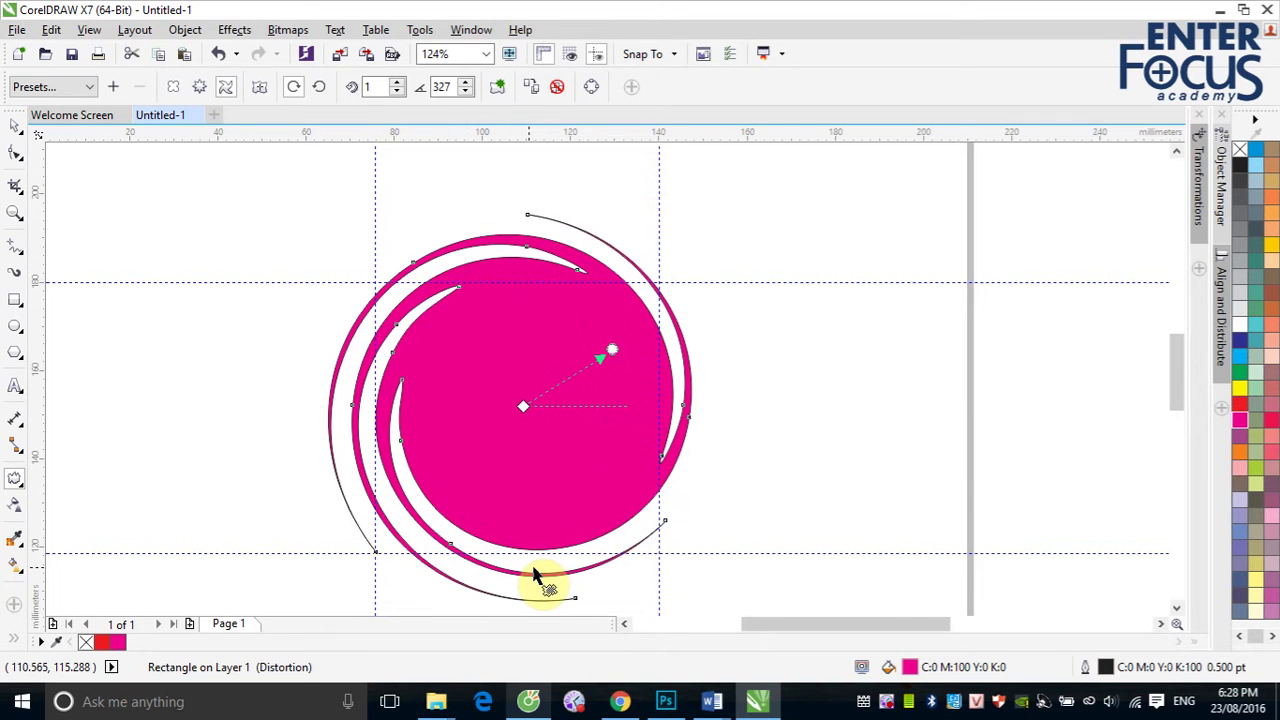
{"action": "left_click_drag", "start_coordinate": [550, 438], "coordinate": [547, 408]}
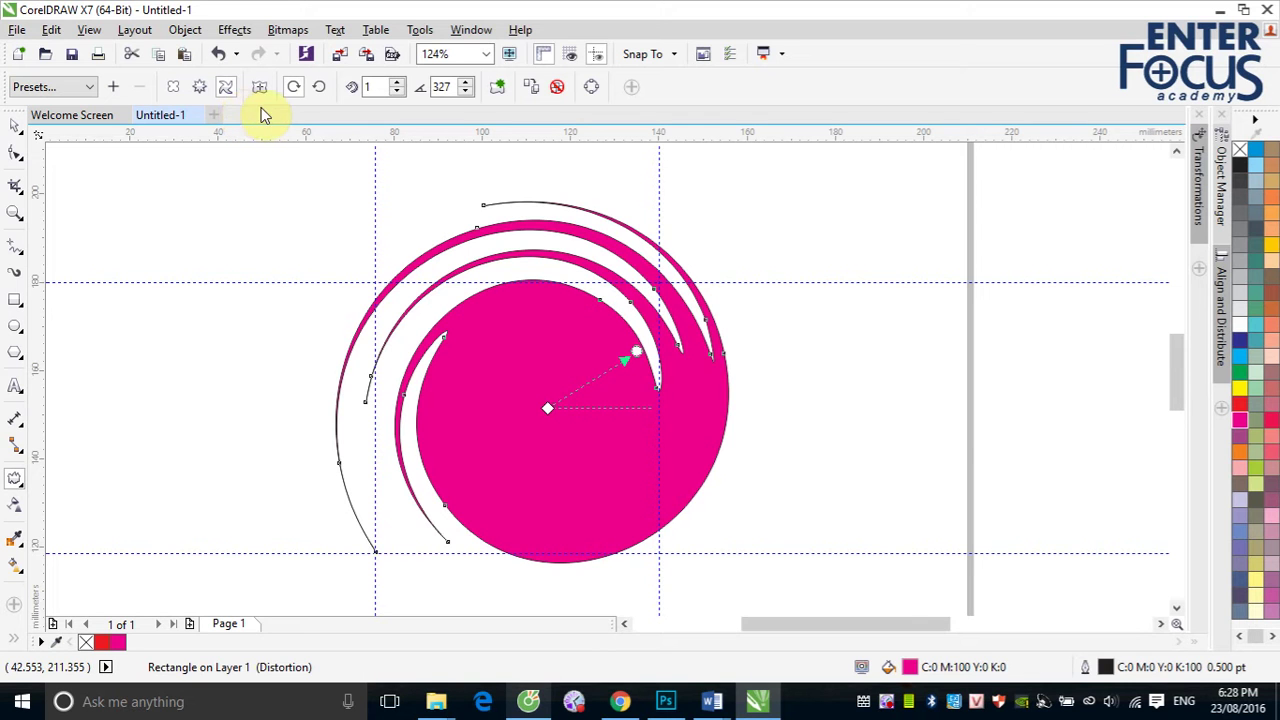
Set the twister distortion to counterclockwise with 3 complete rotations and 90 additional degrees.
{"action": "left_click", "coordinate": [320, 88]}
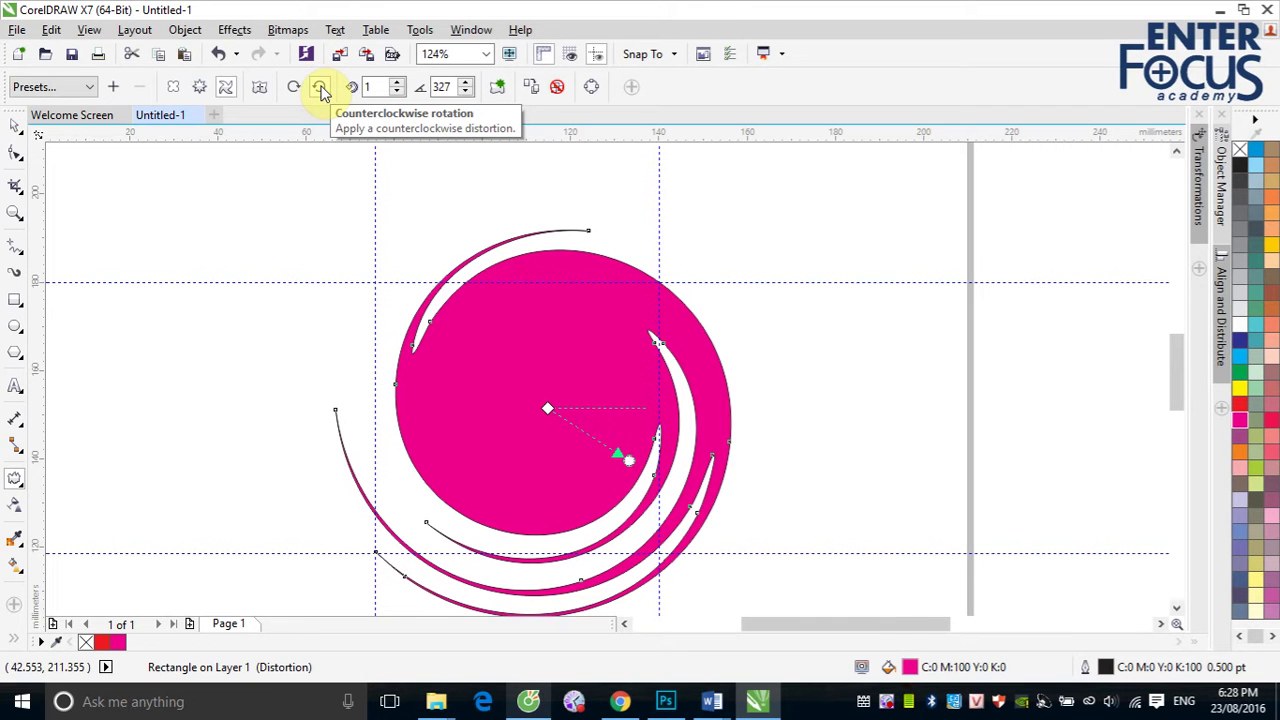
{"action": "left_click", "coordinate": [398, 82]}
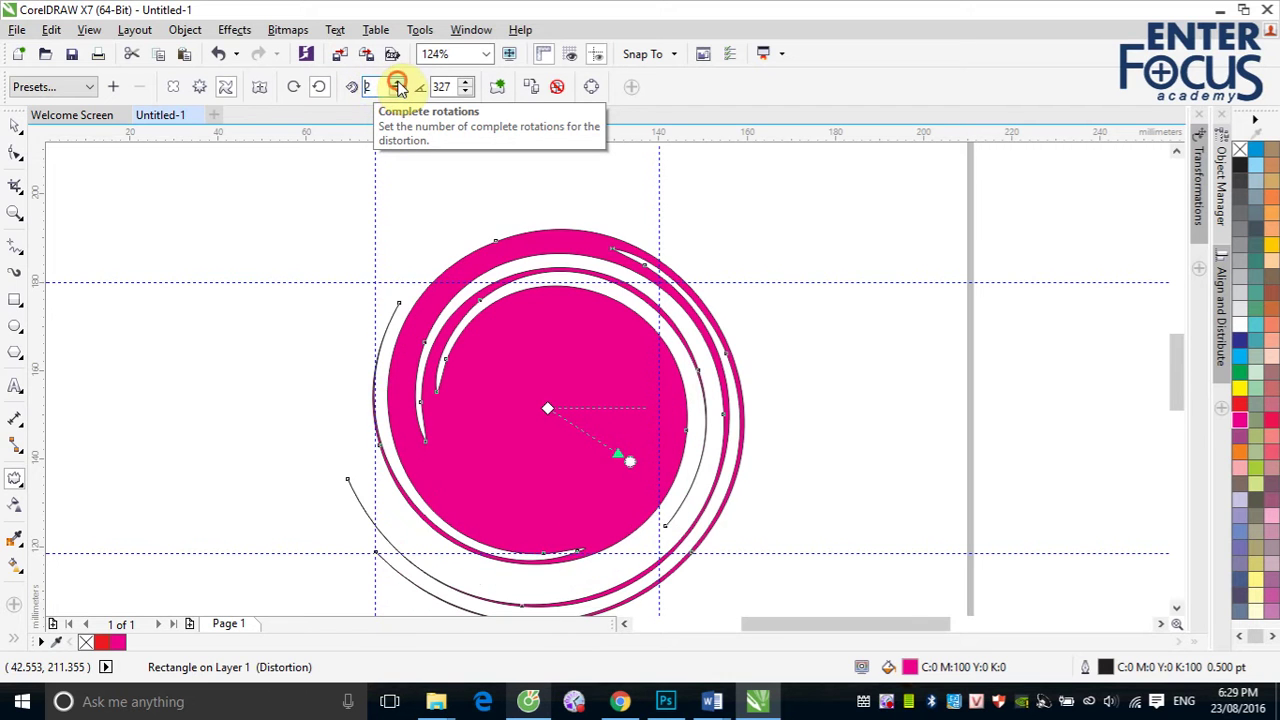
{"action": "left_click", "coordinate": [398, 82]}
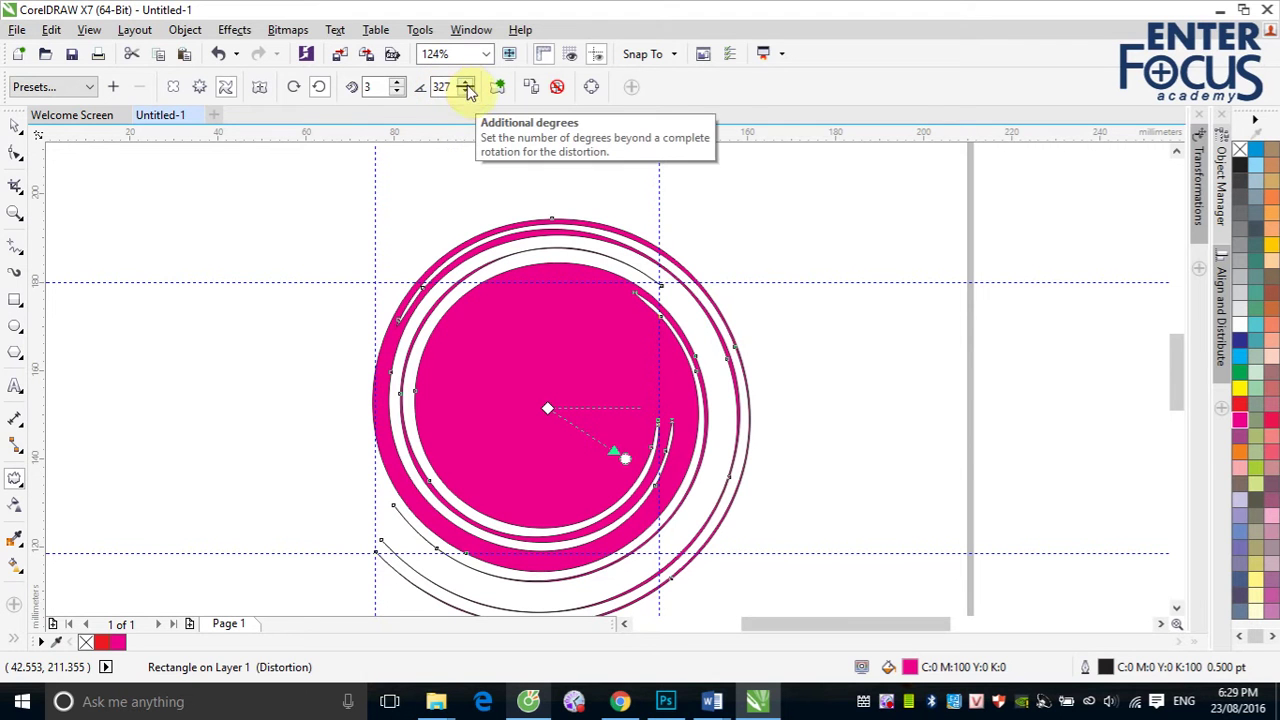
{"action": "left_click_drag", "start_coordinate": [576, 412], "coordinate": [548, 407]}
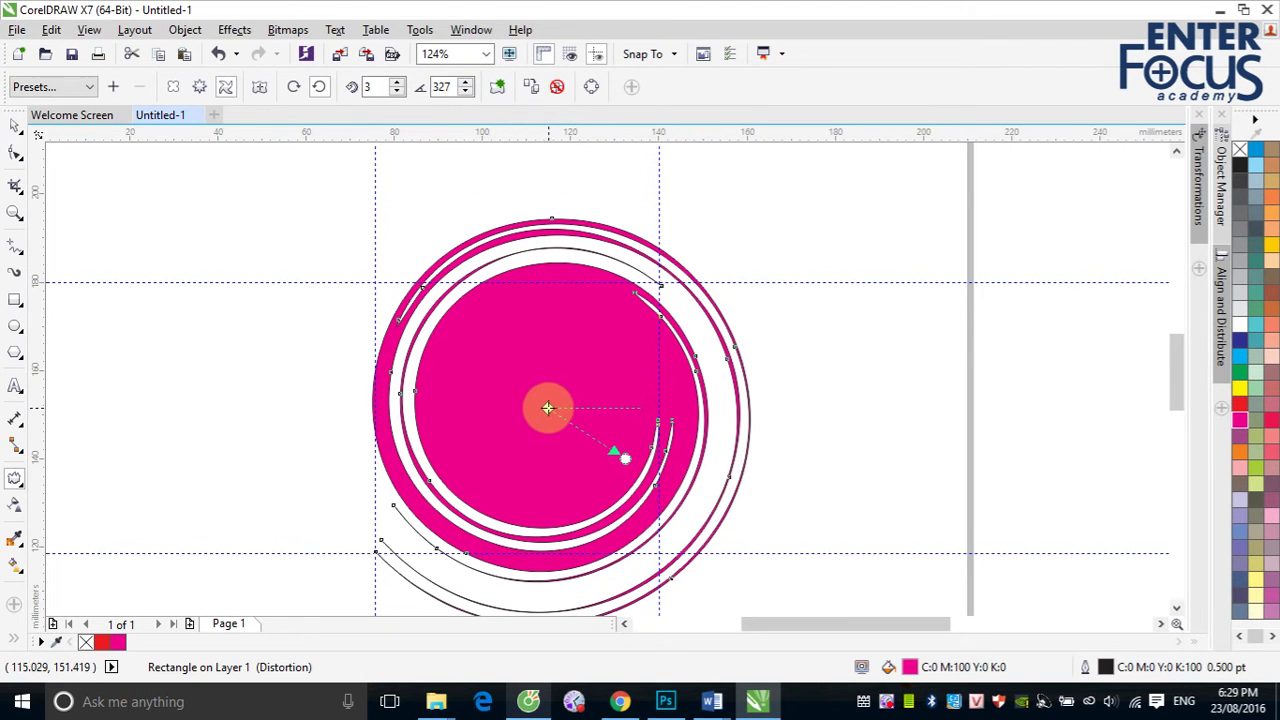
{"action": "double_click", "coordinate": [441, 87]}
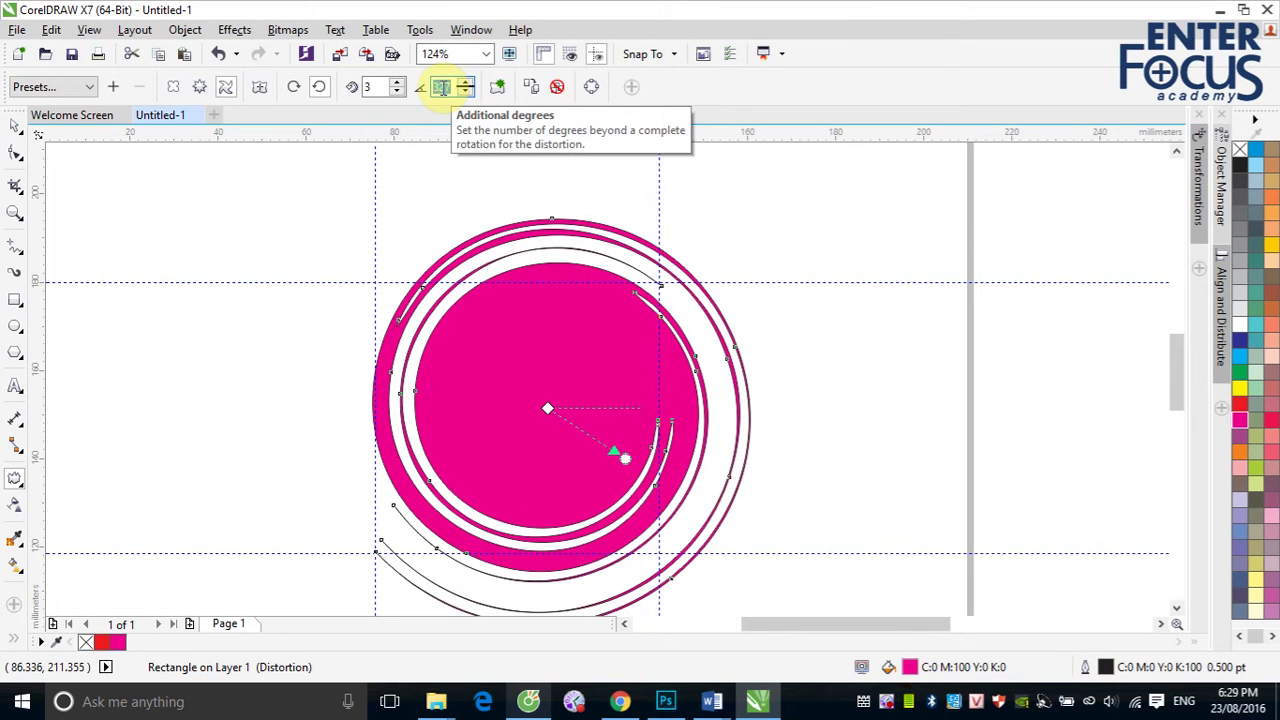
{"action": "type", "text": "90"}
{"action": "key", "text": "Return"}
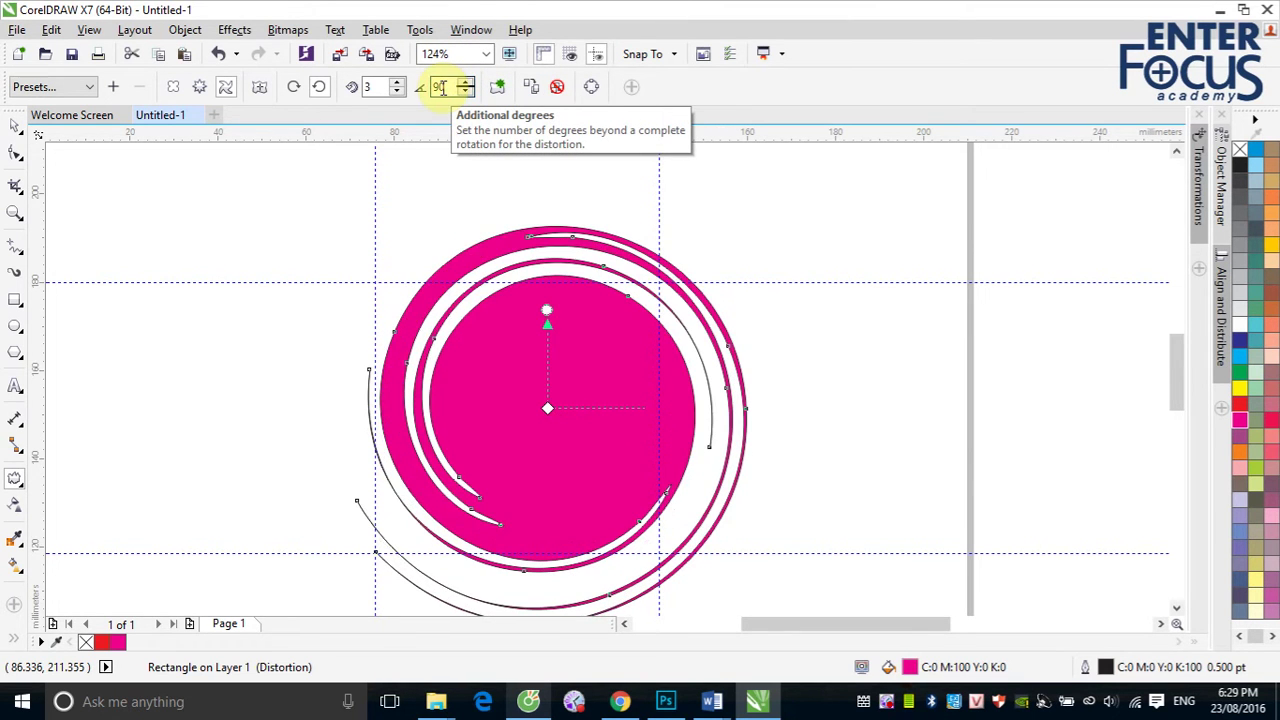
Wind the twister further by its rotation handle to about 4 complete rotations and 138 additional degrees.
{"action": "left_click_drag", "start_coordinate": [552, 402], "coordinate": [540, 323]}
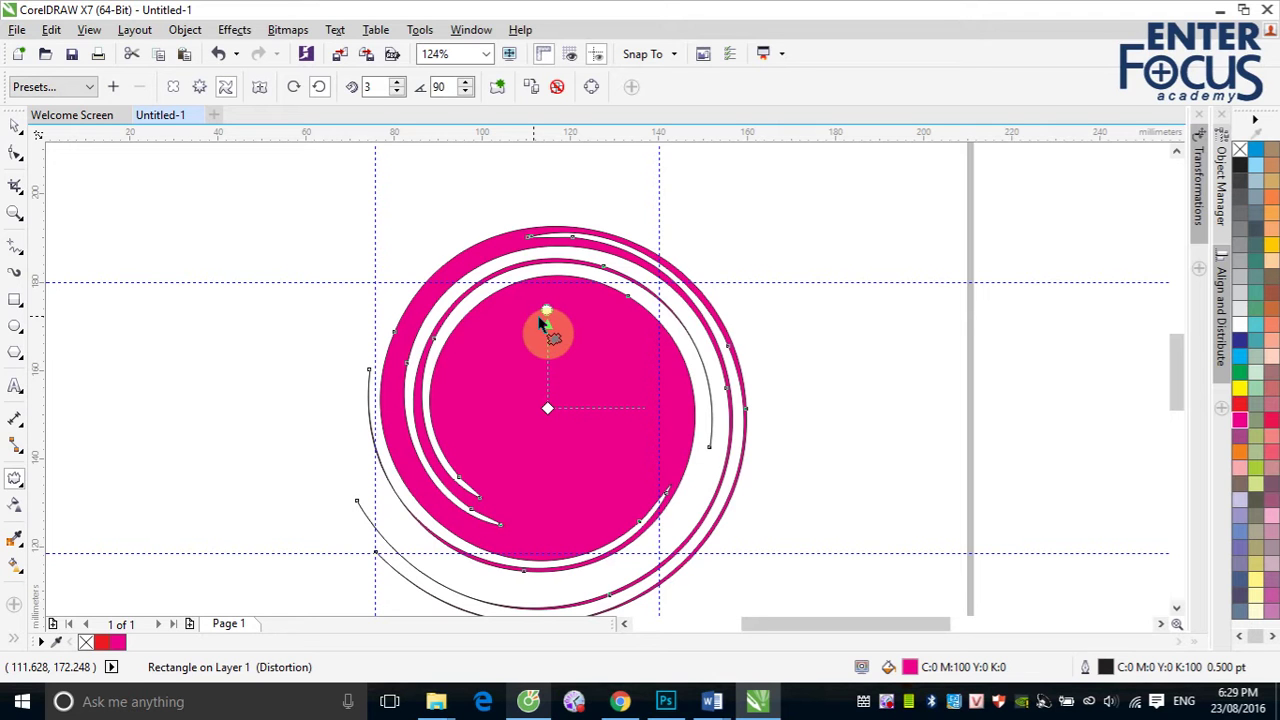
{"action": "left_click_drag", "start_coordinate": [541, 322], "coordinate": [578, 428]}
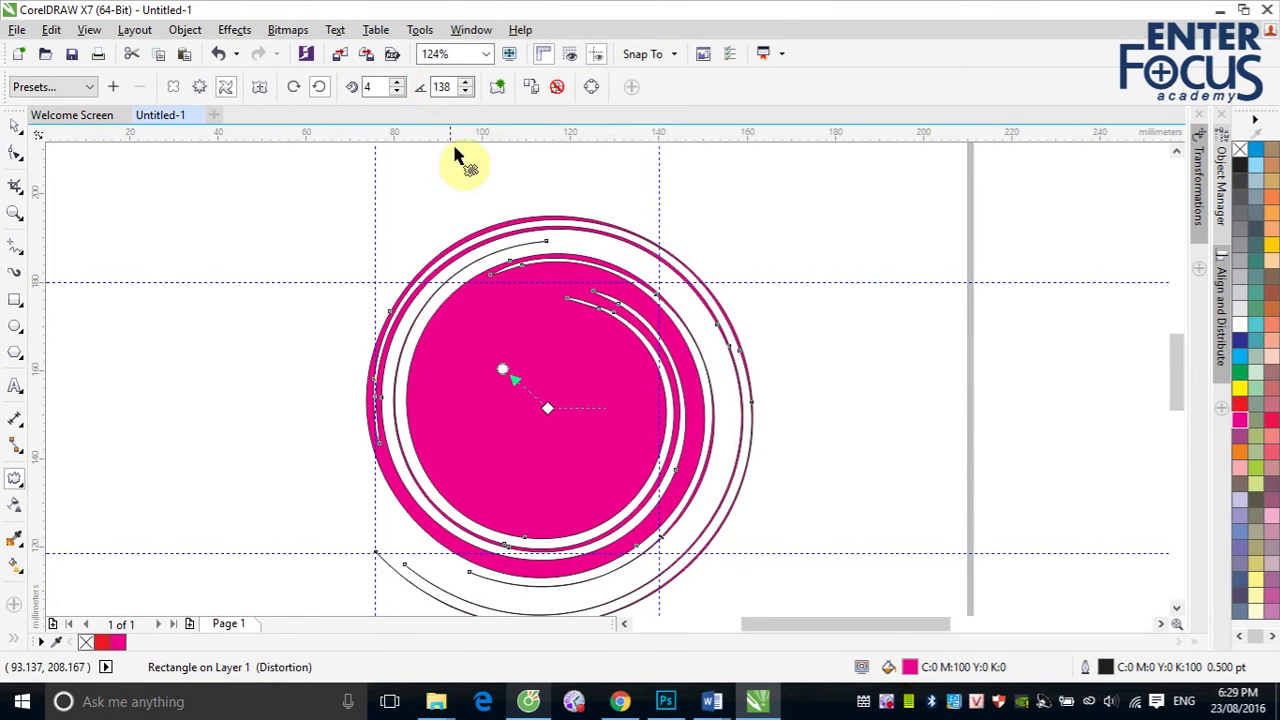
{"action": "left_click_drag", "start_coordinate": [520, 437], "coordinate": [503, 333]}
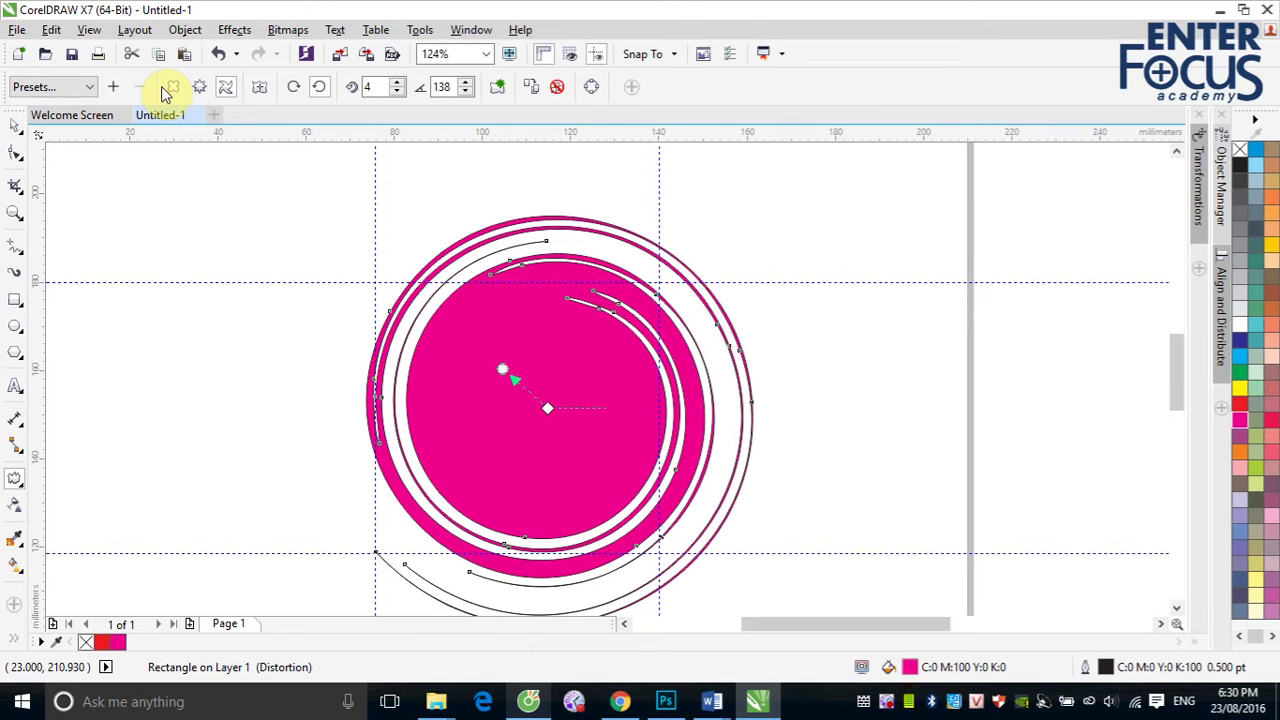
Add a new Zipper distortion on top of the twisted shape with amplitude about 12 and frequency 5.
{"action": "left_click", "coordinate": [558, 354]}
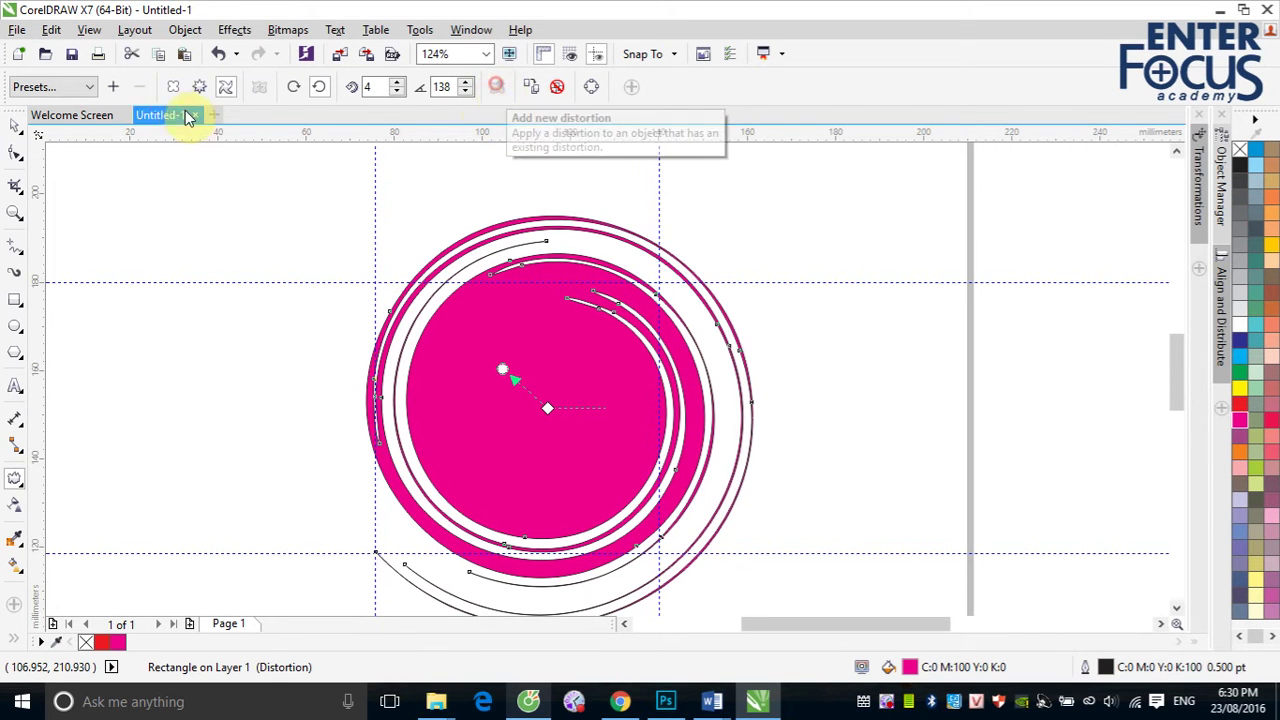
{"action": "left_click", "coordinate": [199, 87]}
{"action": "left_click", "coordinate": [537, 400]}
{"action": "left_click_drag", "start_coordinate": [537, 400], "coordinate": [575, 394]}
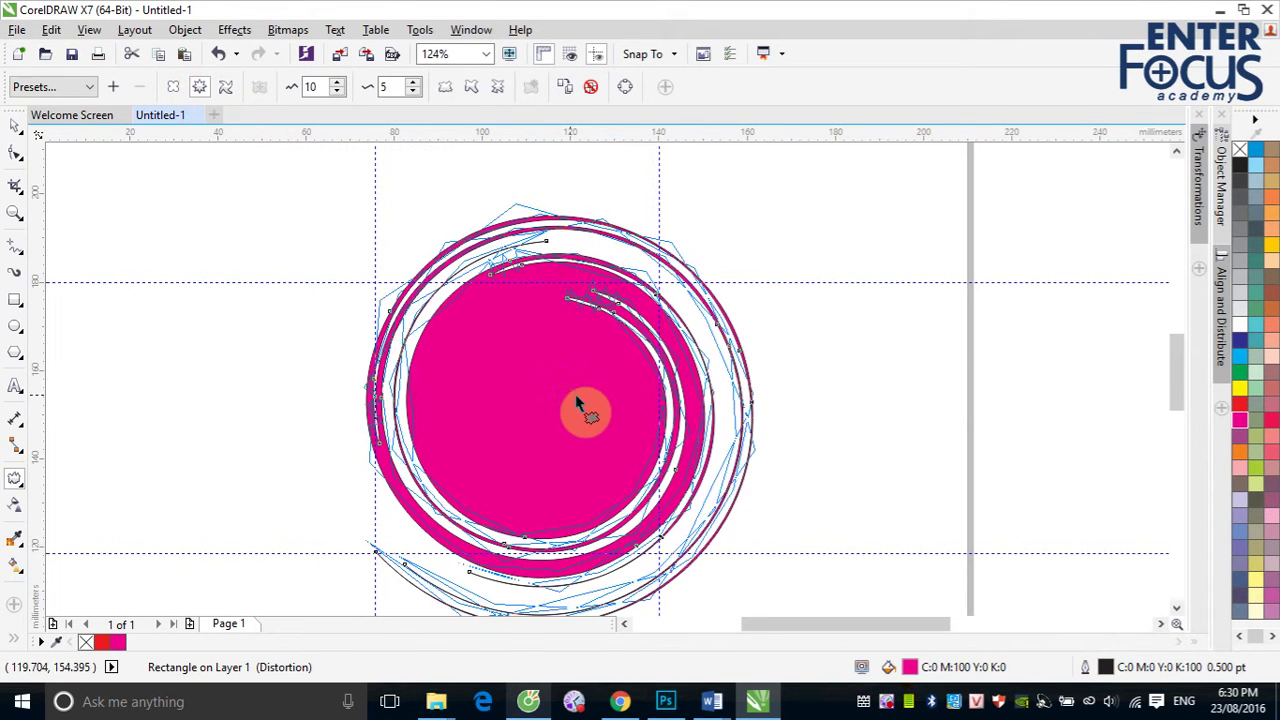
Add a Push and Pull distortion on top of the zipper one to pull the shape's edges into curved spikes, and deselect it.
{"action": "left_click", "coordinate": [172, 88]}
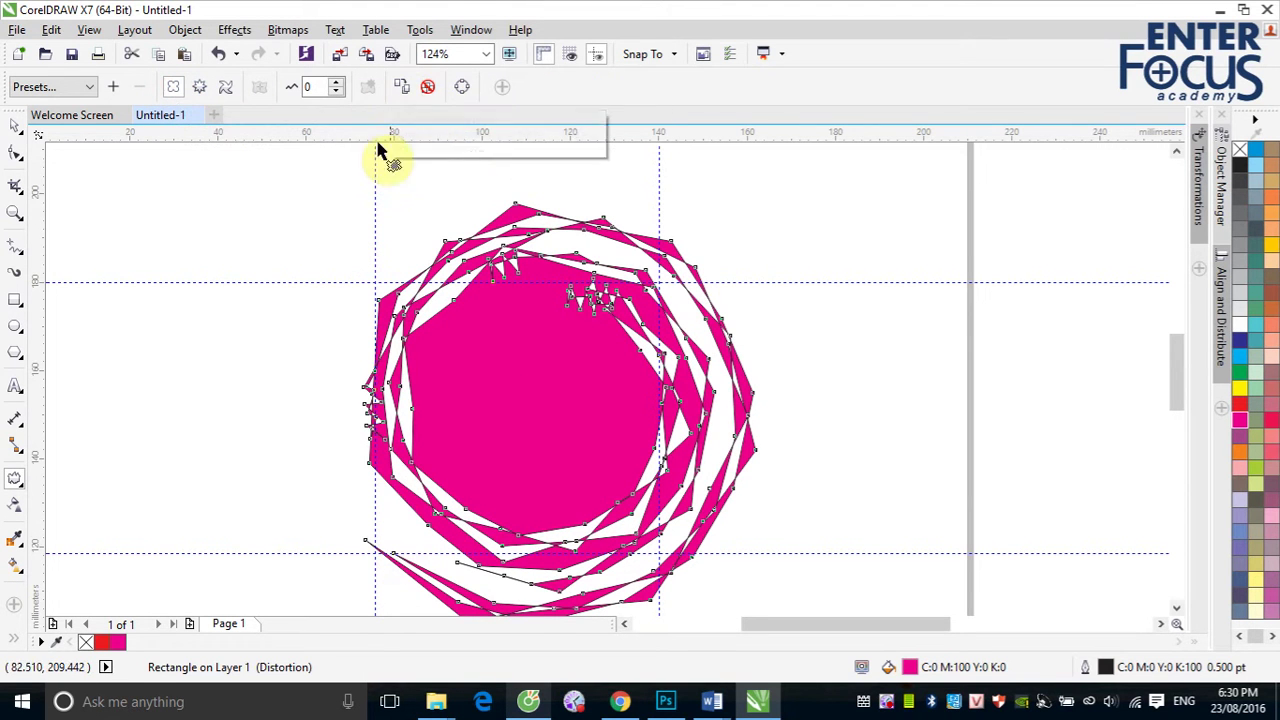
{"action": "left_click", "coordinate": [199, 87]}
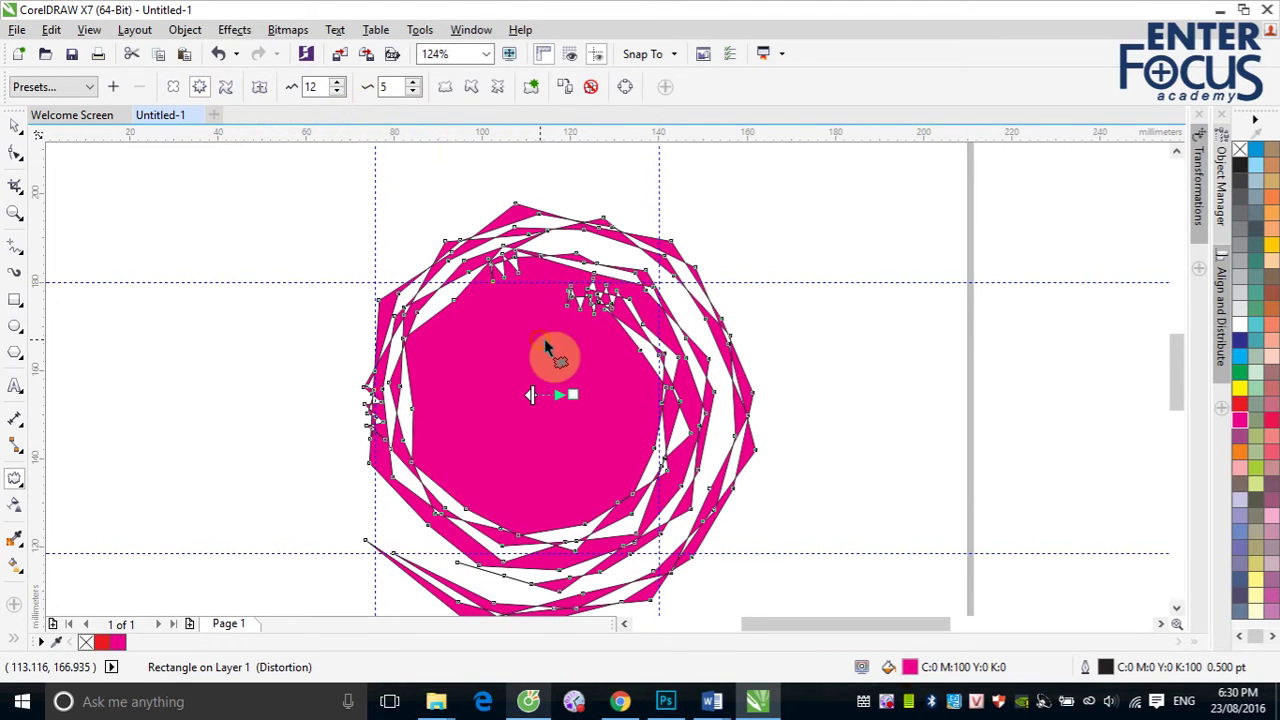
{"action": "left_click", "coordinate": [172, 87]}
{"action": "left_click_drag", "start_coordinate": [575, 364], "coordinate": [540, 384]}
{"action": "left_click", "coordinate": [10, 128]}
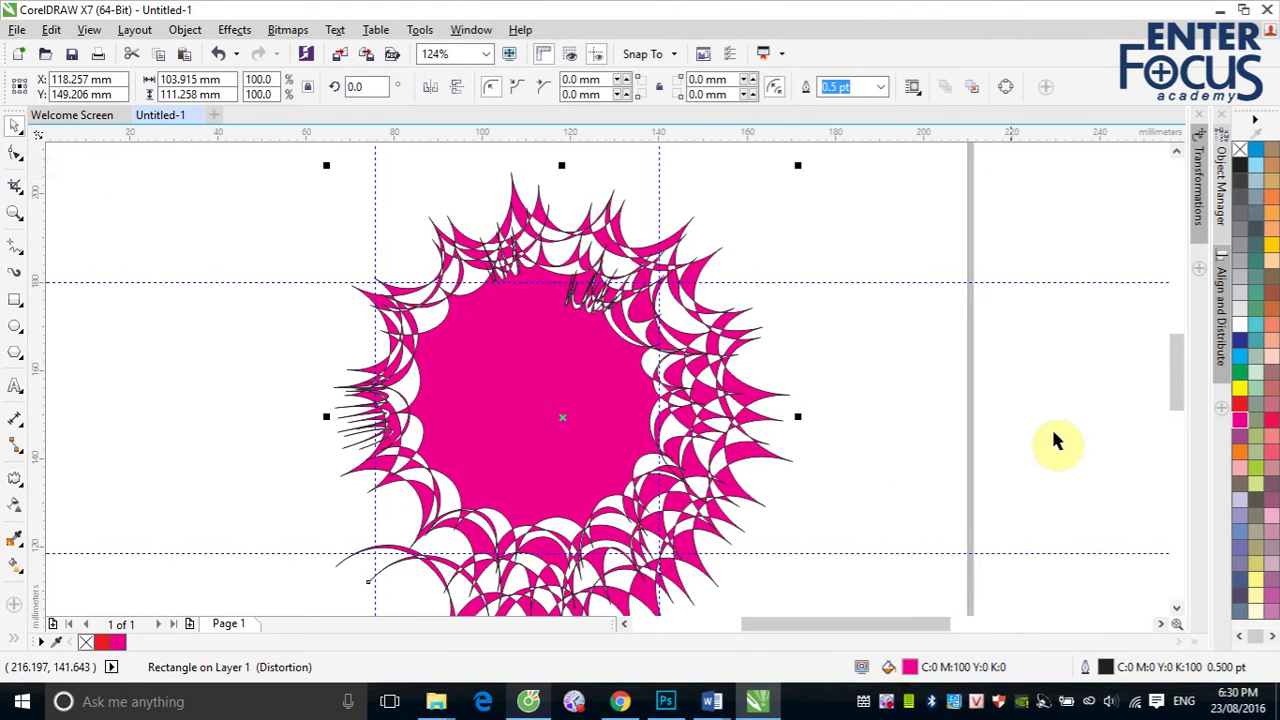
{"action": "left_click", "coordinate": [1066, 426]}
Remove the outline from the distorted magenta shape and move it past the page's right edge.
{"action": "left_click", "coordinate": [590, 402]}
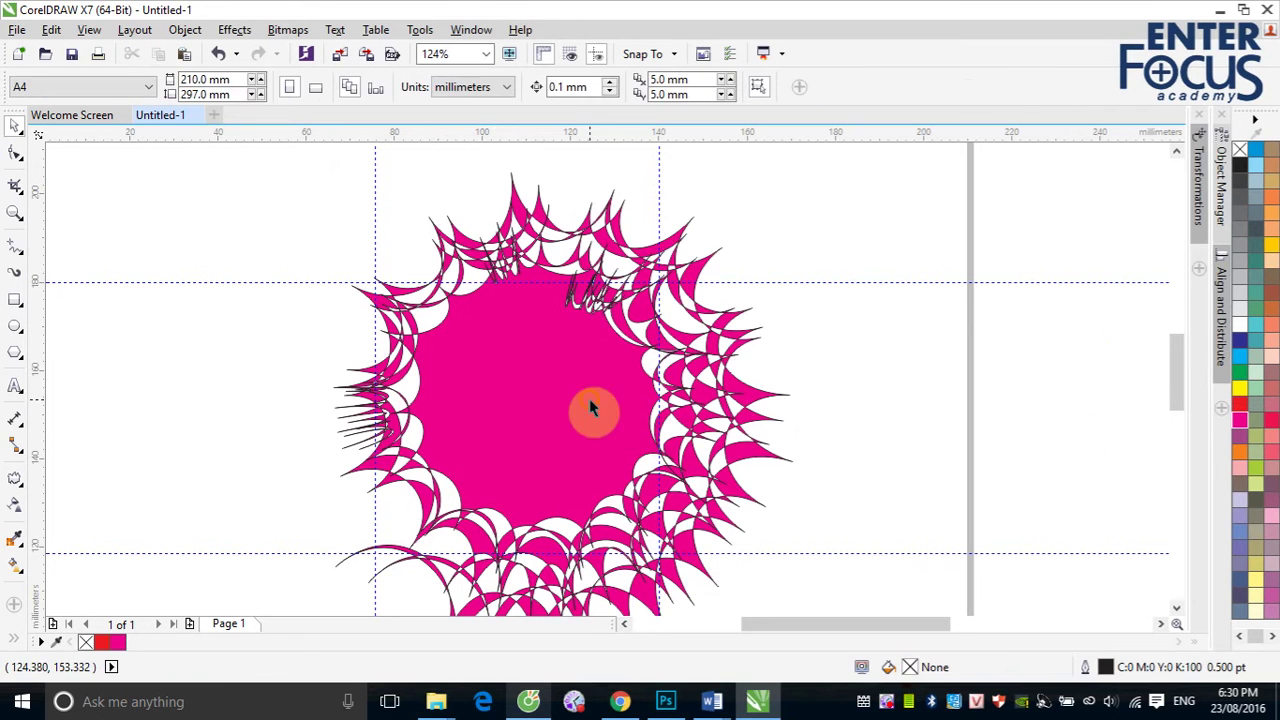
{"action": "right_click", "coordinate": [1240, 149]}
{"action": "left_click", "coordinate": [1085, 380]}
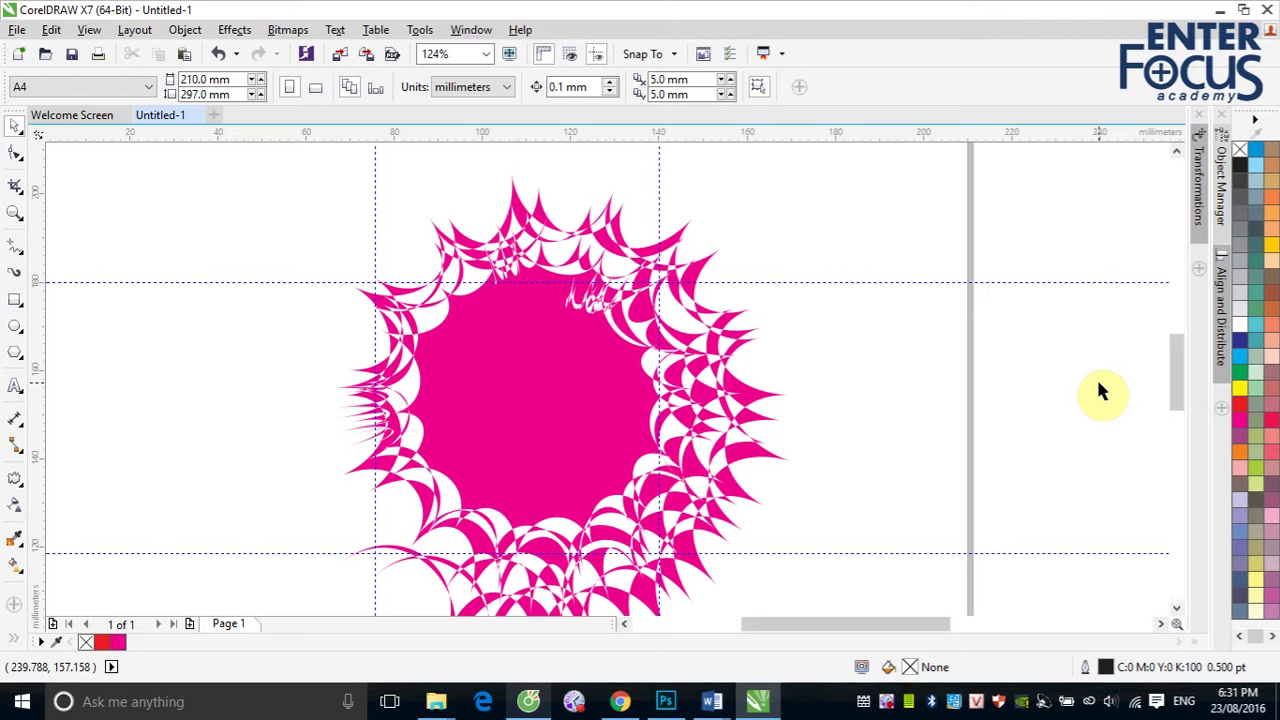
{"action": "left_click_drag", "start_coordinate": [557, 480], "coordinate": [1100, 430]}
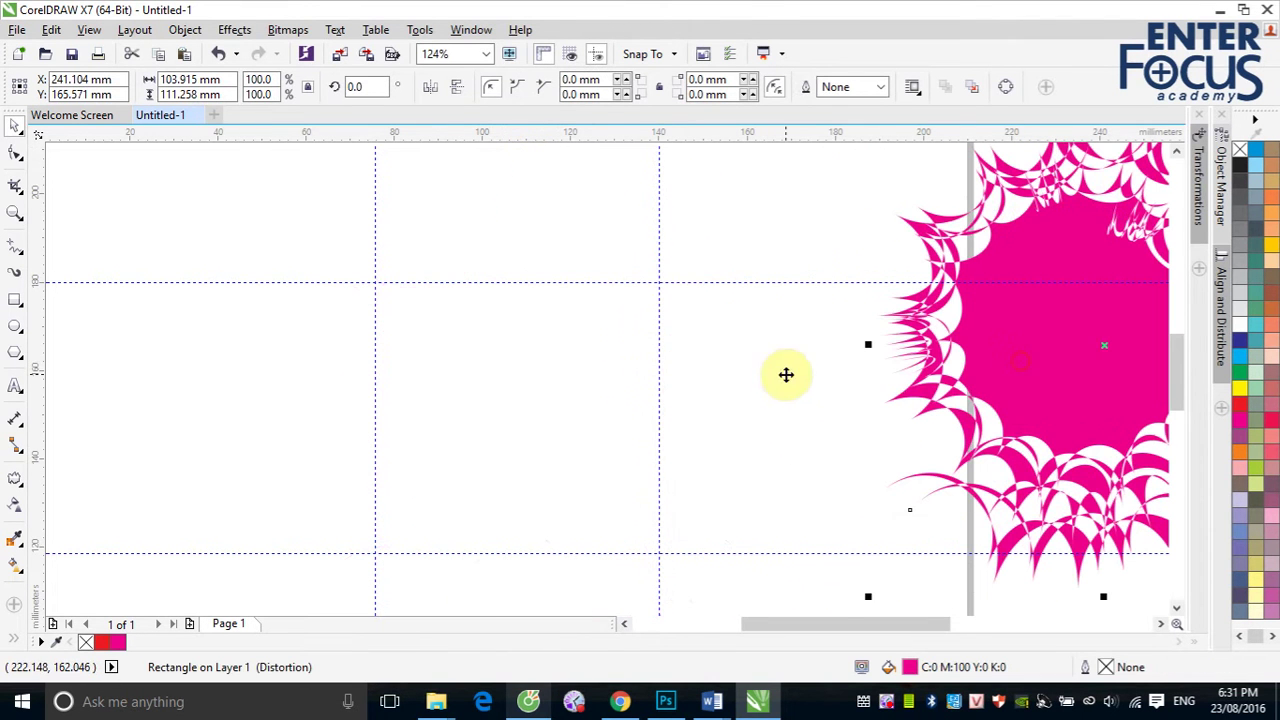
Create artistic text reading "DADY" in Arial 24 pt between the two vertical guidelines.
{"action": "left_click", "coordinate": [15, 386]}
{"action": "left_click", "coordinate": [428, 373]}
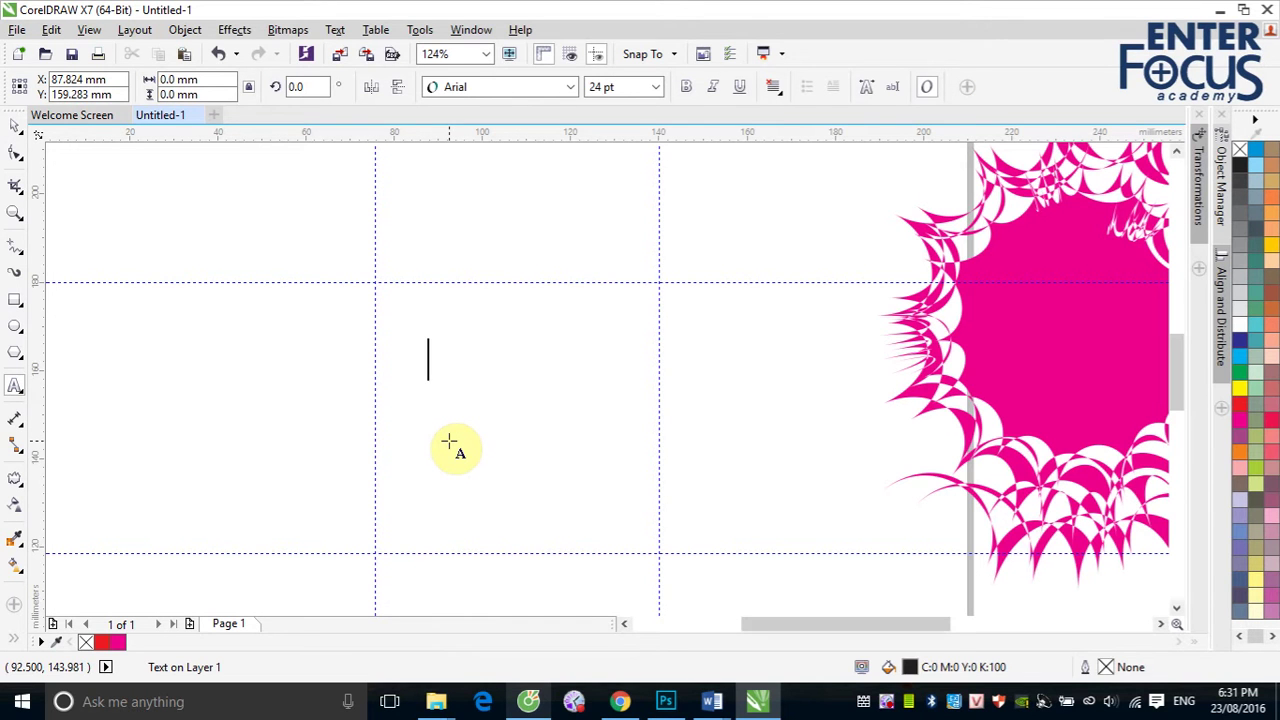
{"action": "type", "text": "D"}
{"action": "key", "text": "Escape"}
{"action": "type", "text": "A"}
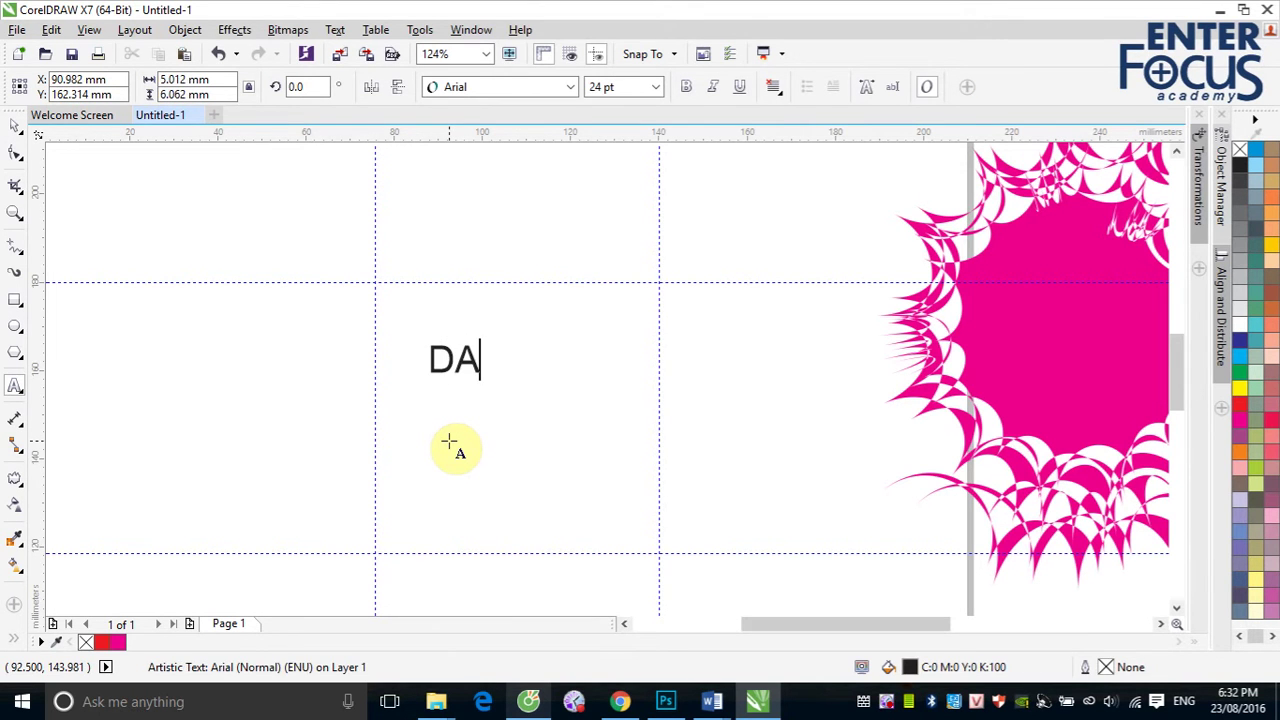
{"action": "key", "text": "BackSpace"}
{"action": "type", "text": "ÂAA"}
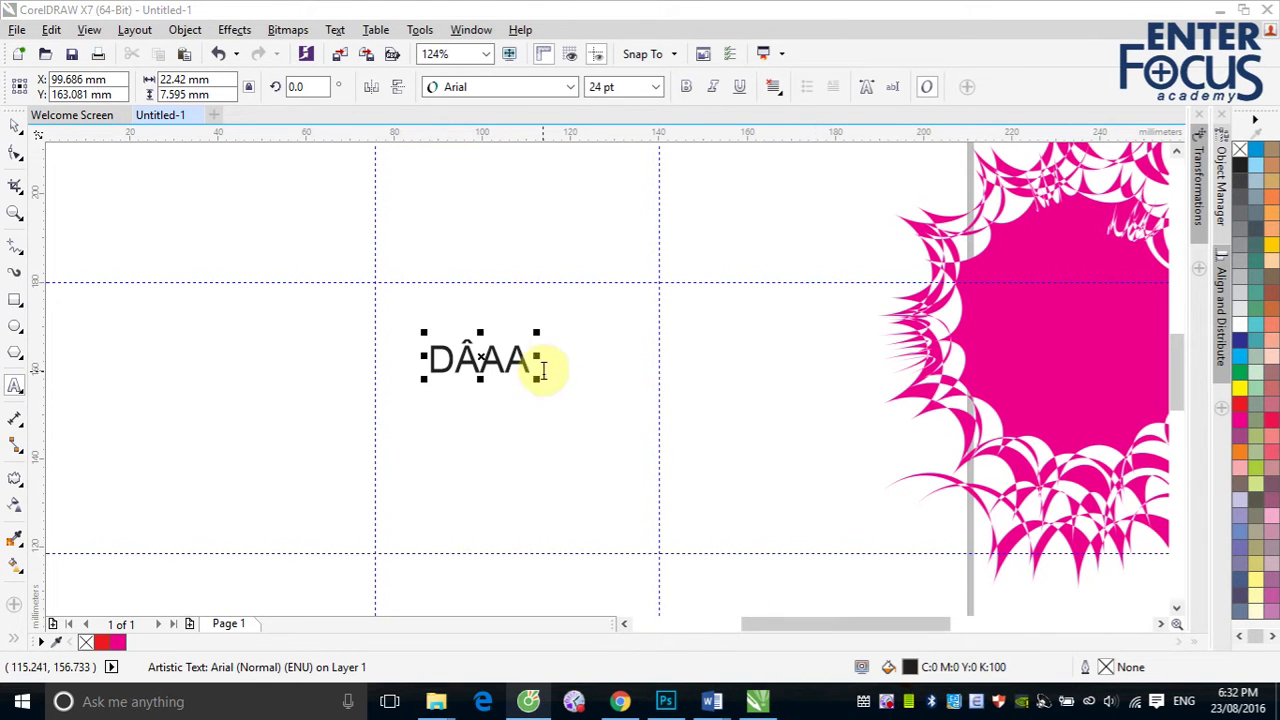
{"action": "left_click_drag", "start_coordinate": [528, 358], "coordinate": [430, 360]}
{"action": "type", "text": "ADY"}
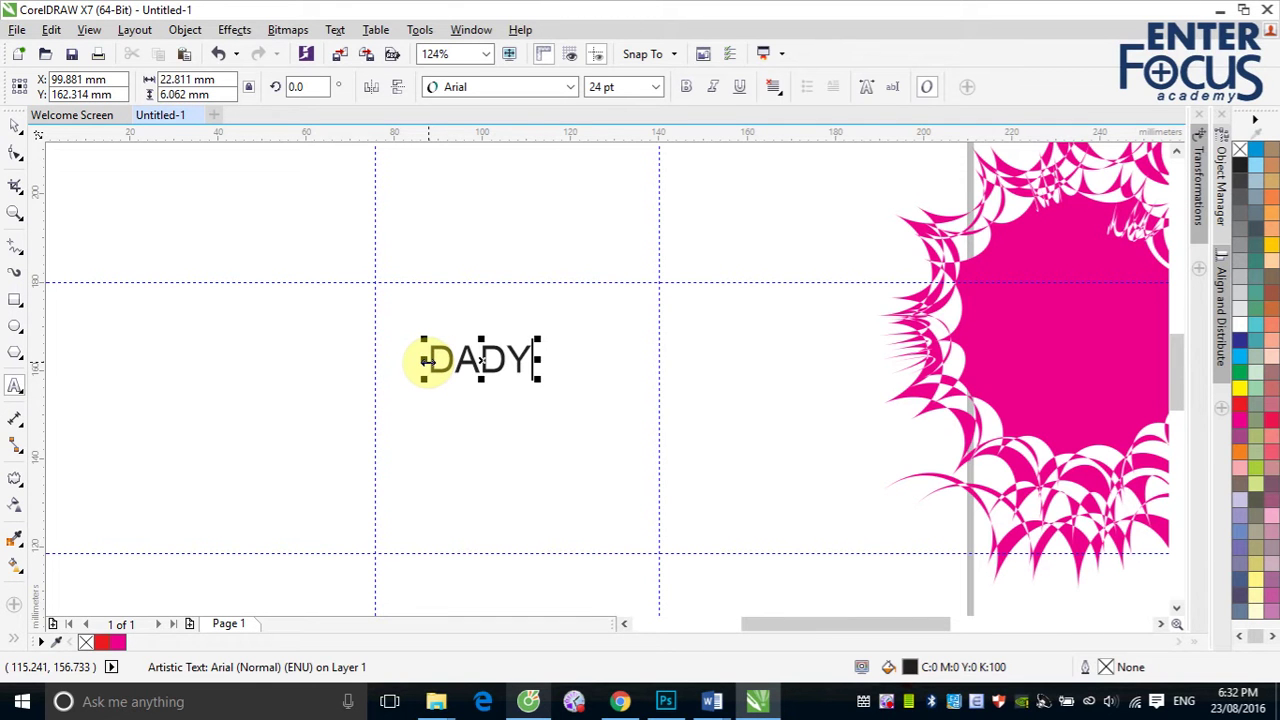
Add "COOL" as a second line under "DADY" and deselect the finished text.
{"action": "key", "text": "Return"}
{"action": "type", "text": "C"}
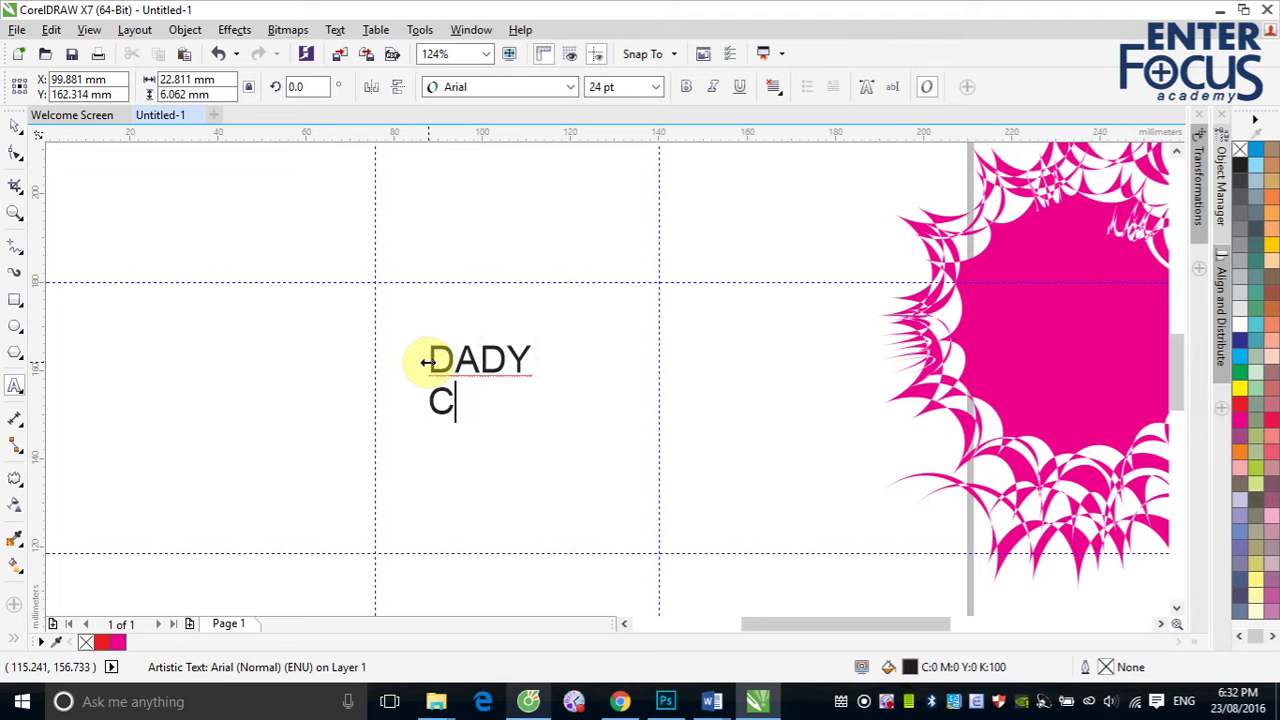
{"action": "type", "text": "OOL"}
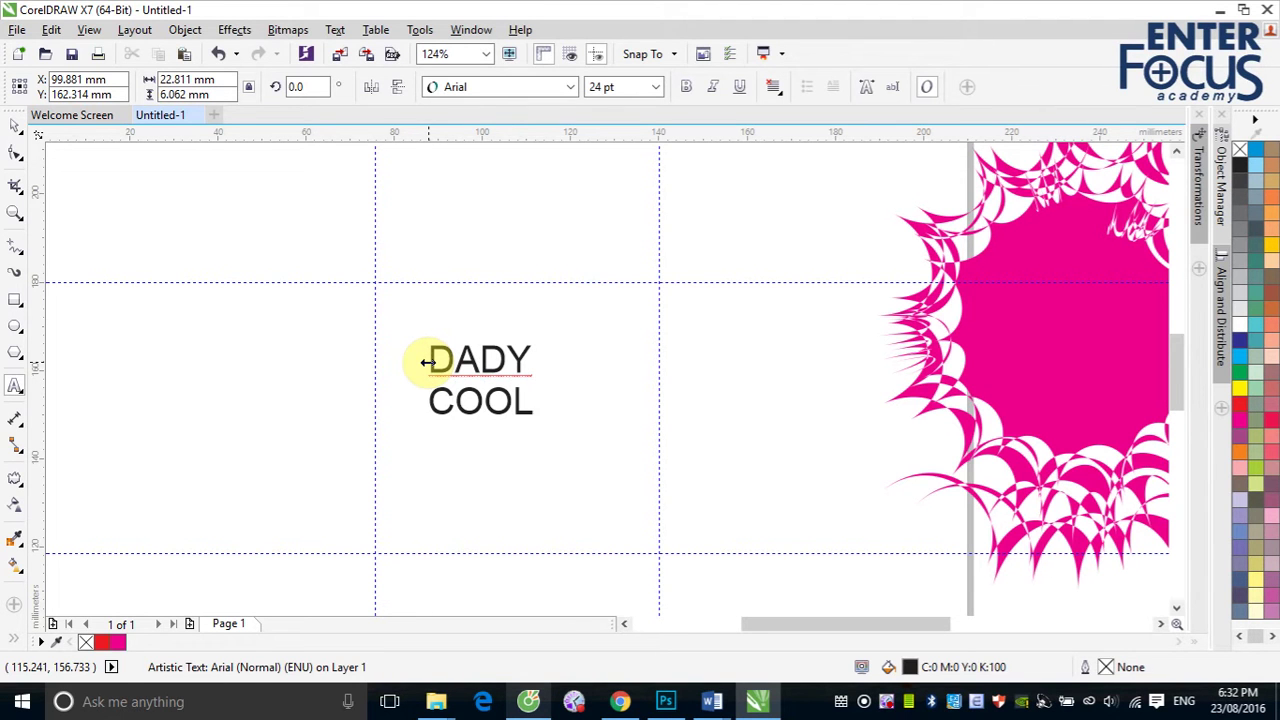
{"action": "left_click", "coordinate": [15, 125]}
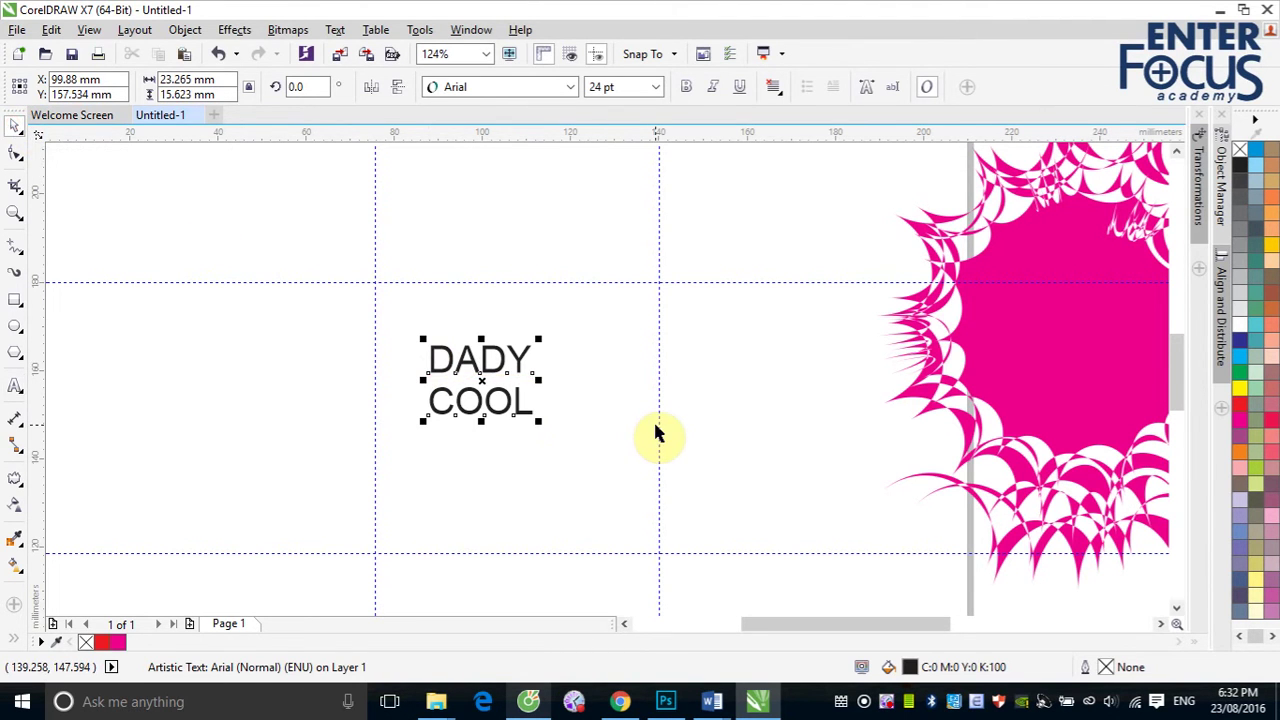
{"action": "left_click", "coordinate": [403, 311]}
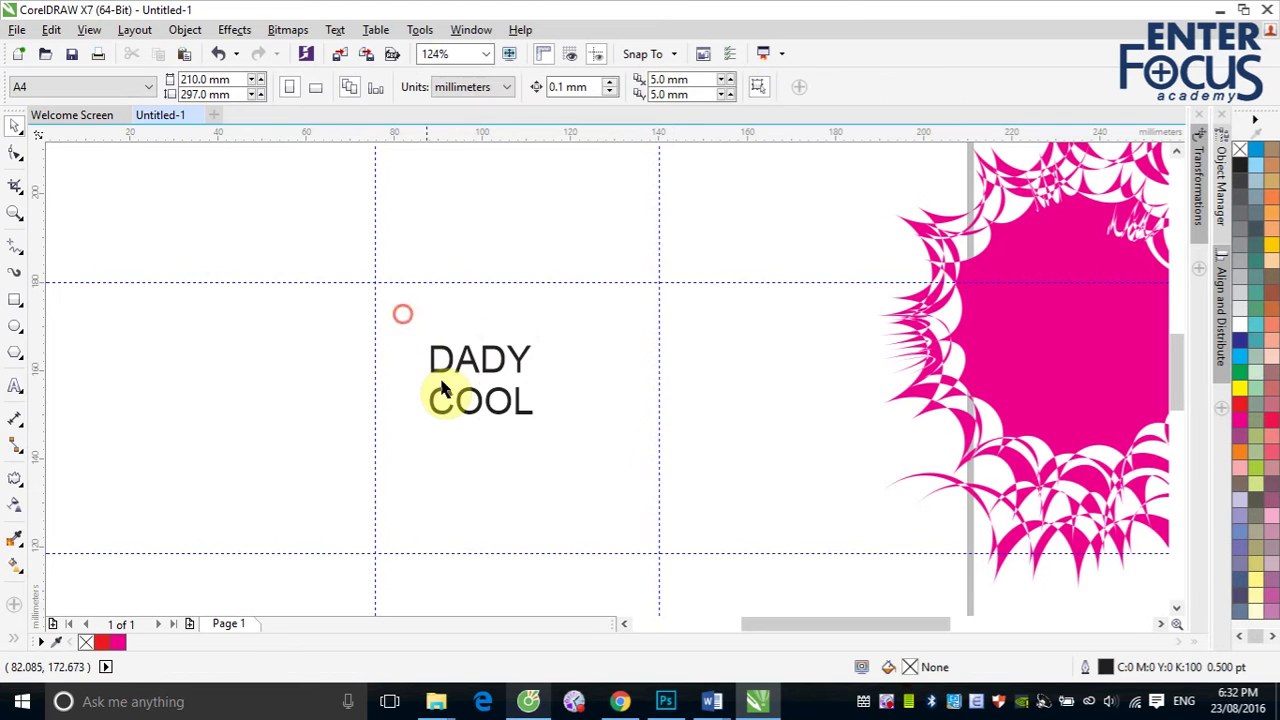
Tighten the line spacing of the "DADY COOL" text so the second line sits closer to the first.
{"action": "key", "text": "z"}
{"action": "left_click_drag", "start_coordinate": [397, 323], "coordinate": [563, 451]}
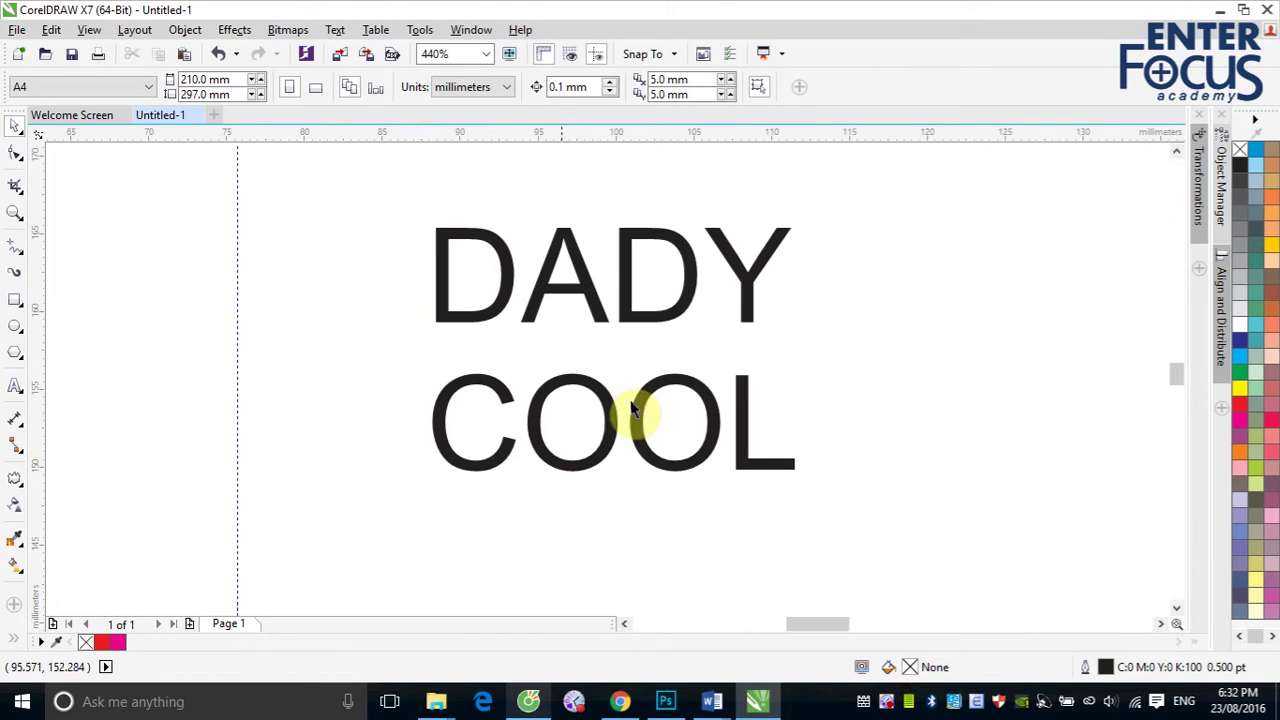
{"action": "left_click", "coordinate": [15, 155]}
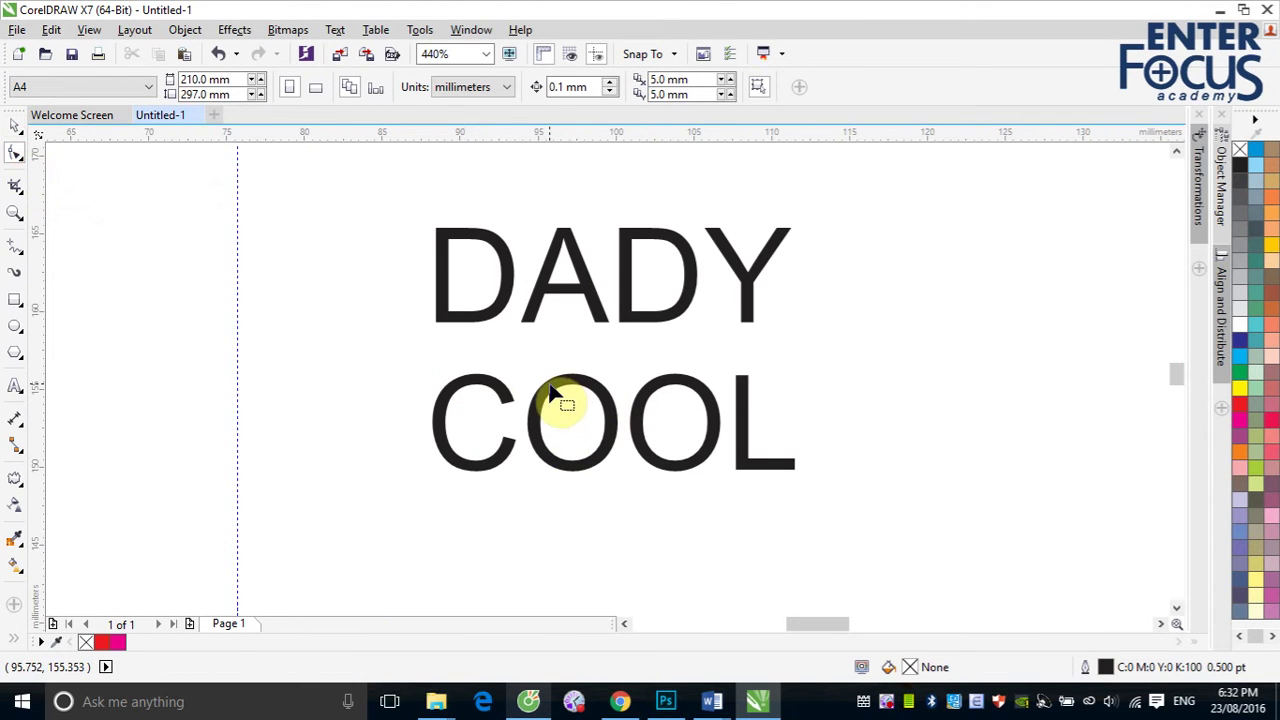
{"action": "left_click", "coordinate": [550, 385]}
{"action": "left_click_drag", "start_coordinate": [425, 476], "coordinate": [428, 436]}
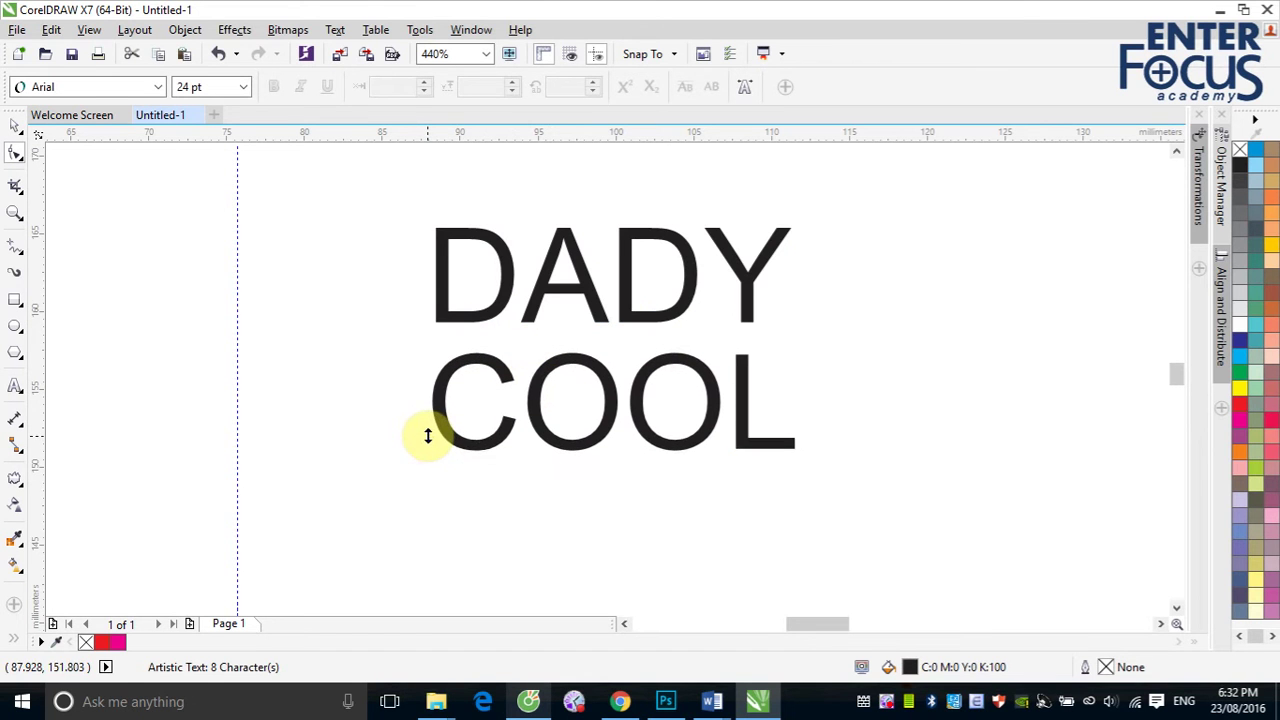
{"action": "left_click", "coordinate": [17, 128]}
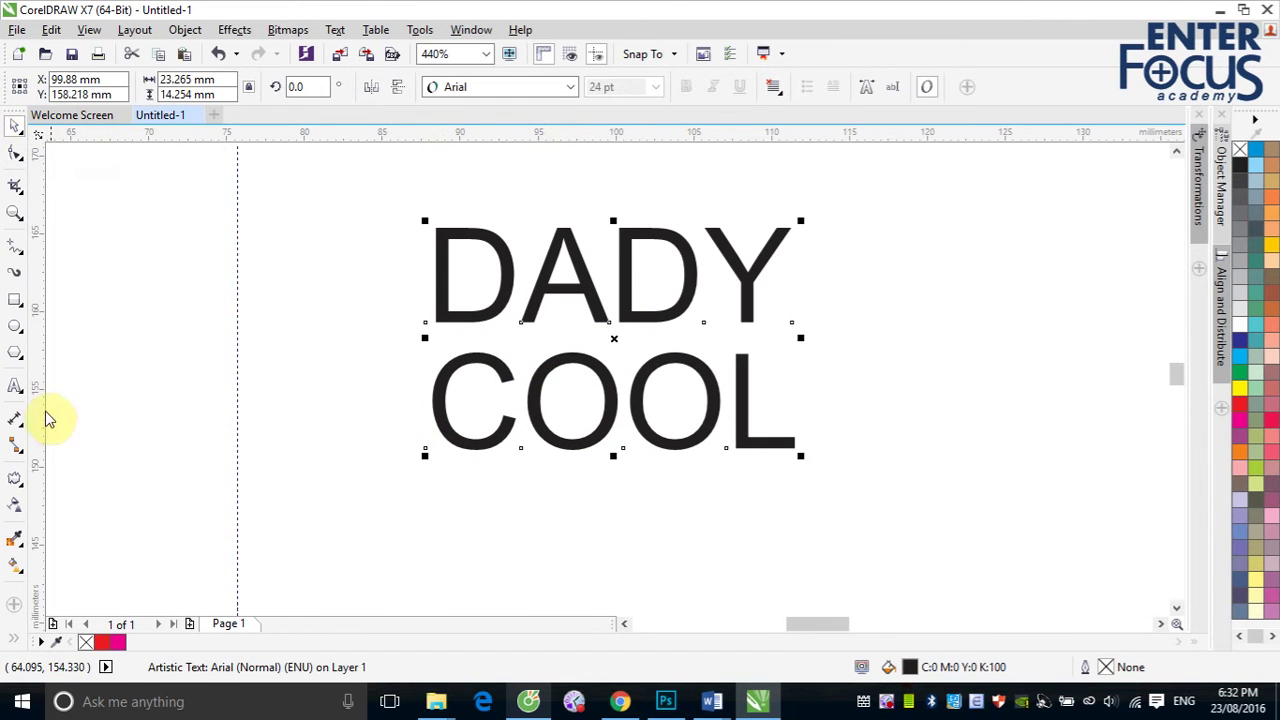
Apply a Zipper distortion with amplitude 2 and frequency 5 to the "DADY COOL" text and move it aside to the right.
{"action": "left_click", "coordinate": [14, 479]}
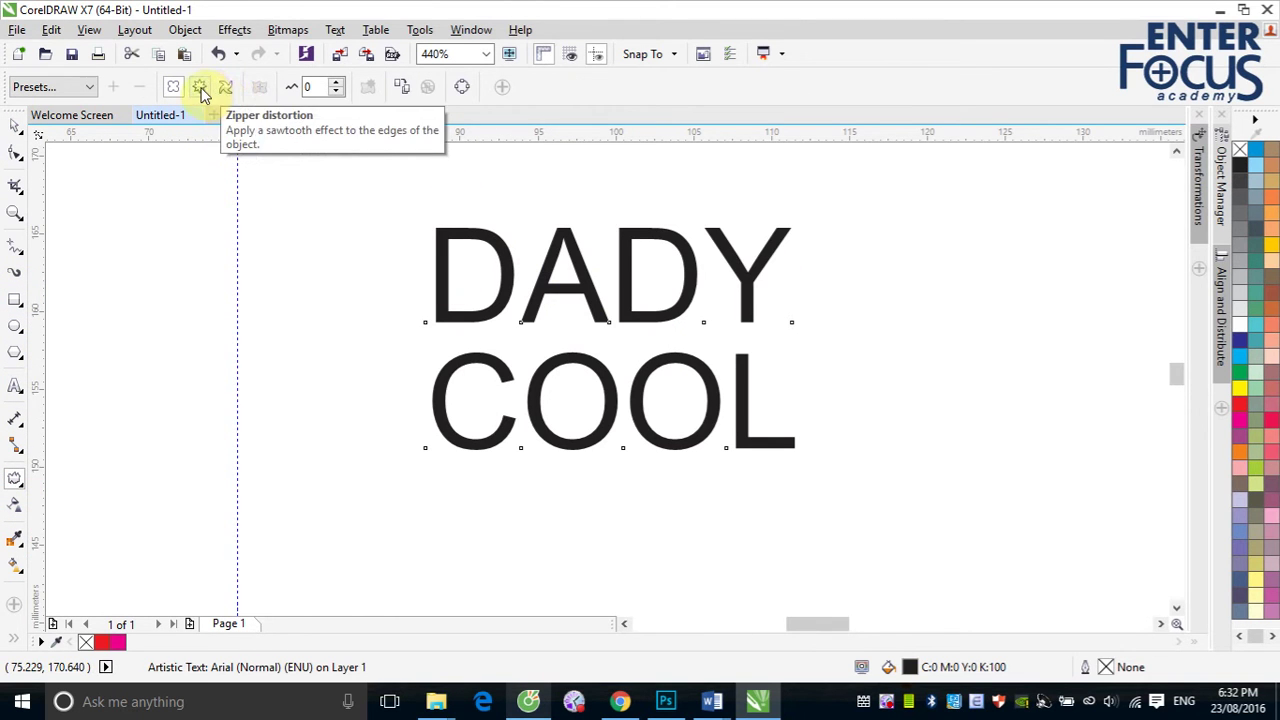
{"action": "left_click_drag", "start_coordinate": [625, 319], "coordinate": [655, 315]}
{"action": "left_click", "coordinate": [202, 87]}
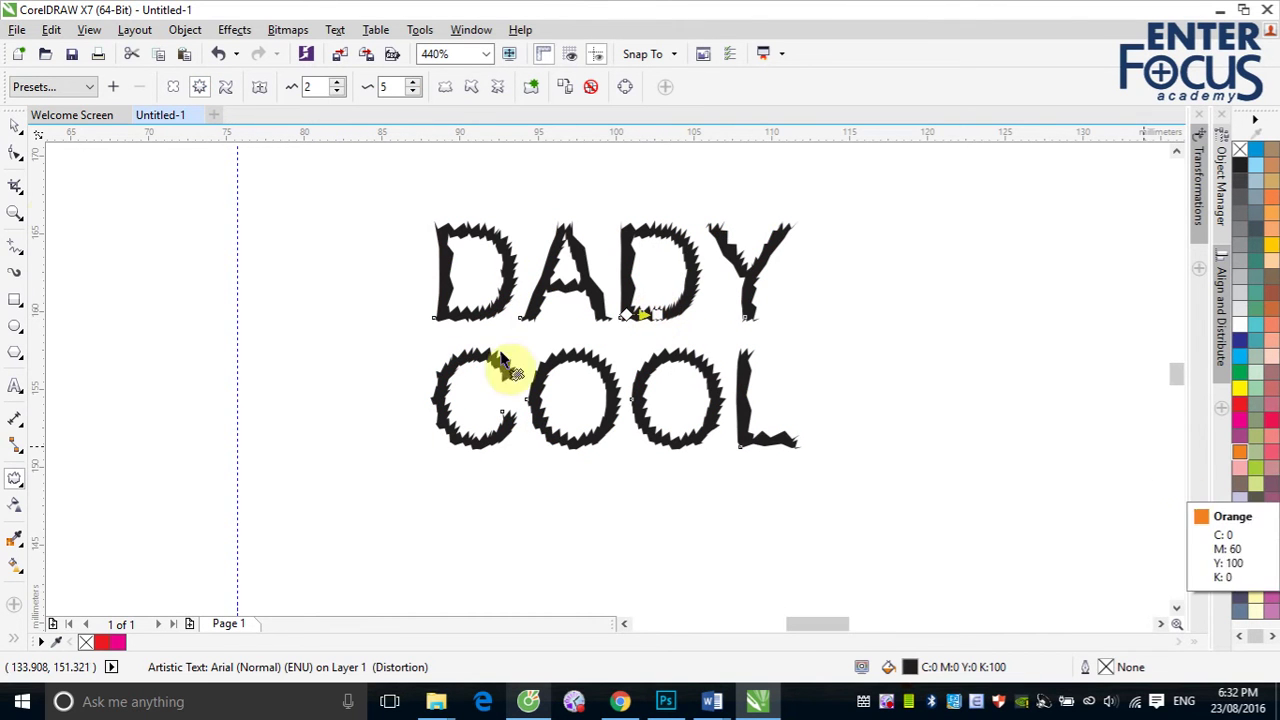
{"action": "left_click", "coordinate": [15, 126]}
{"action": "left_click", "coordinate": [992, 356]}
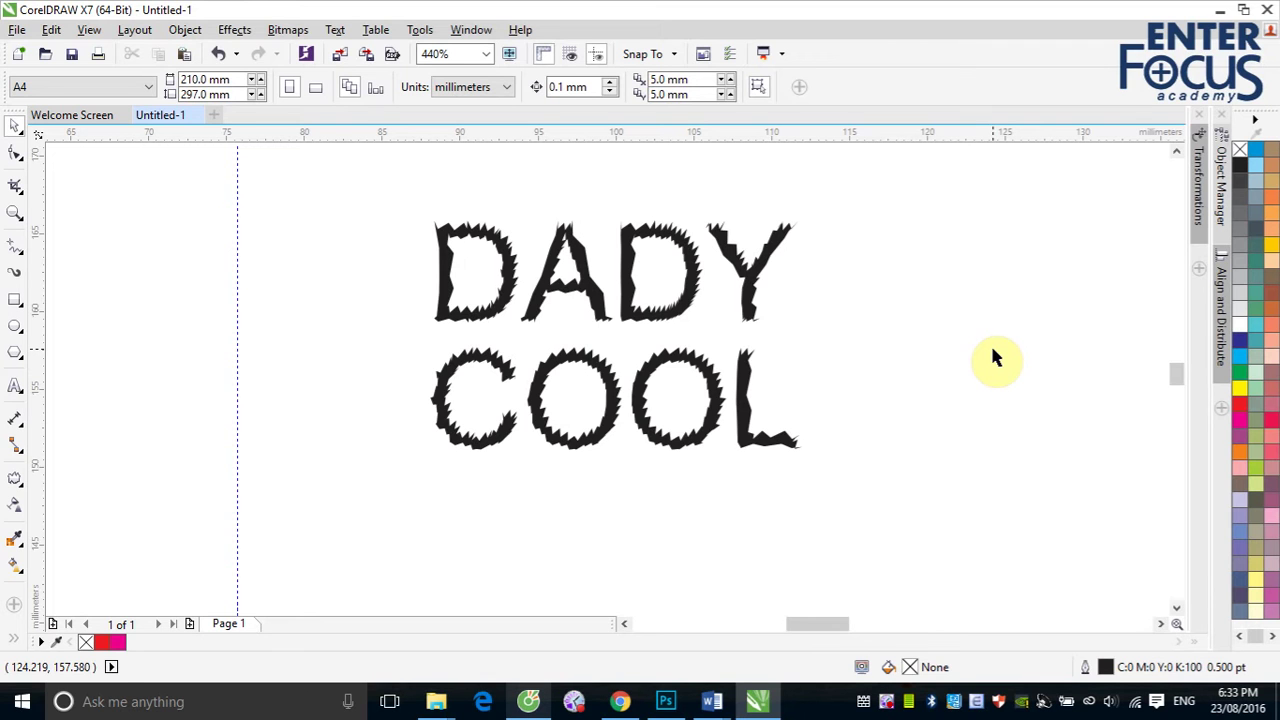
{"action": "left_click_drag", "start_coordinate": [386, 184], "coordinate": [911, 507]}
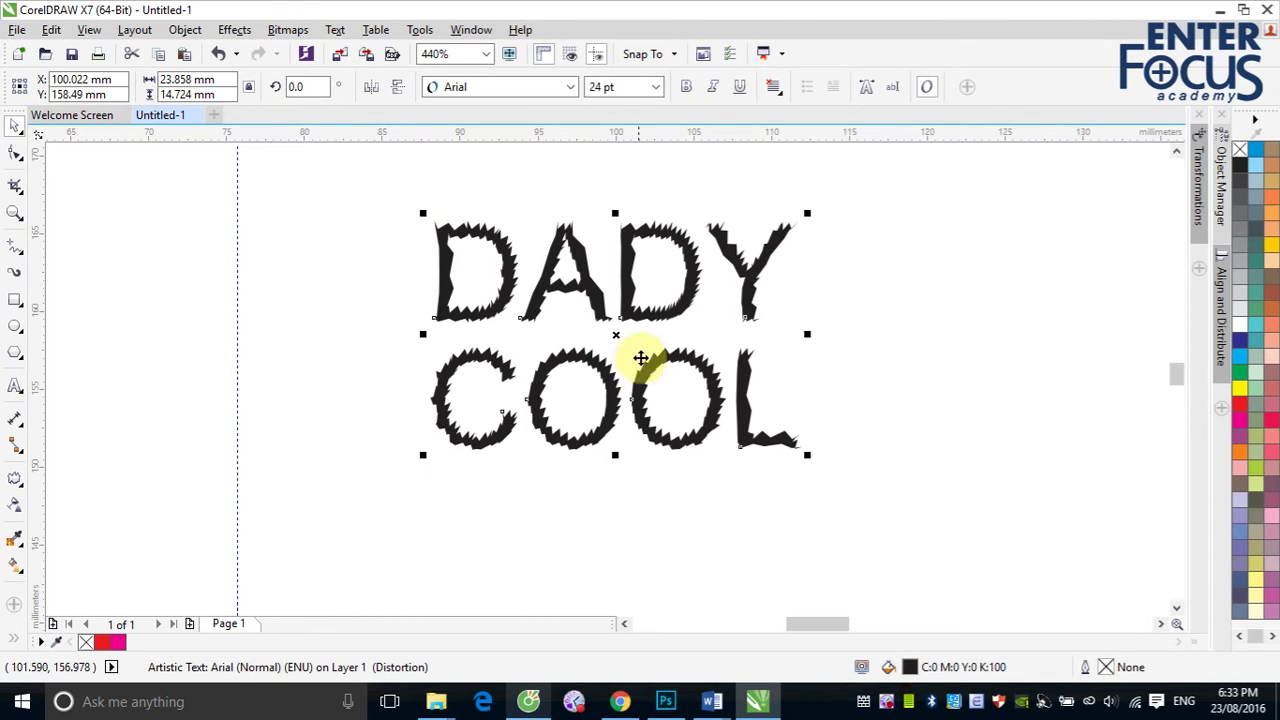
{"action": "left_click_drag", "start_coordinate": [617, 336], "coordinate": [1089, 337]}
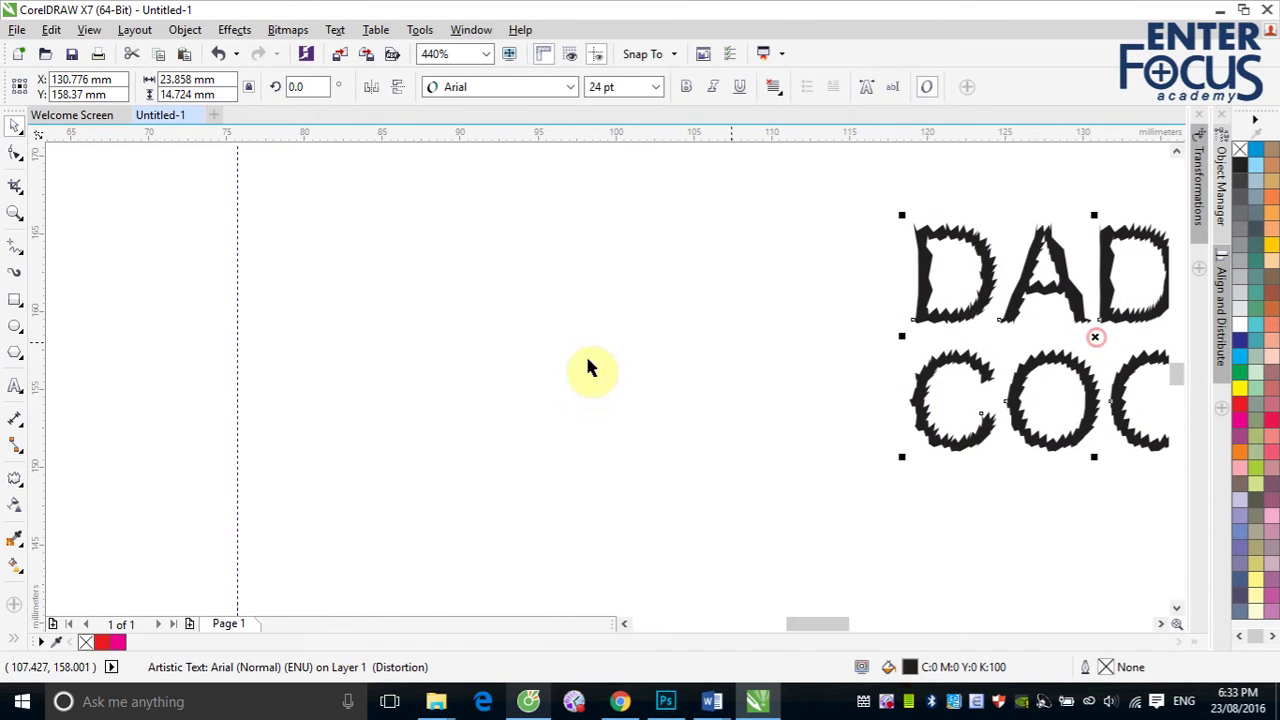
Draw a circle about 13.9 mm in diameter between the vertical guideline and the distorted text.
{"action": "left_click", "coordinate": [16, 353]}
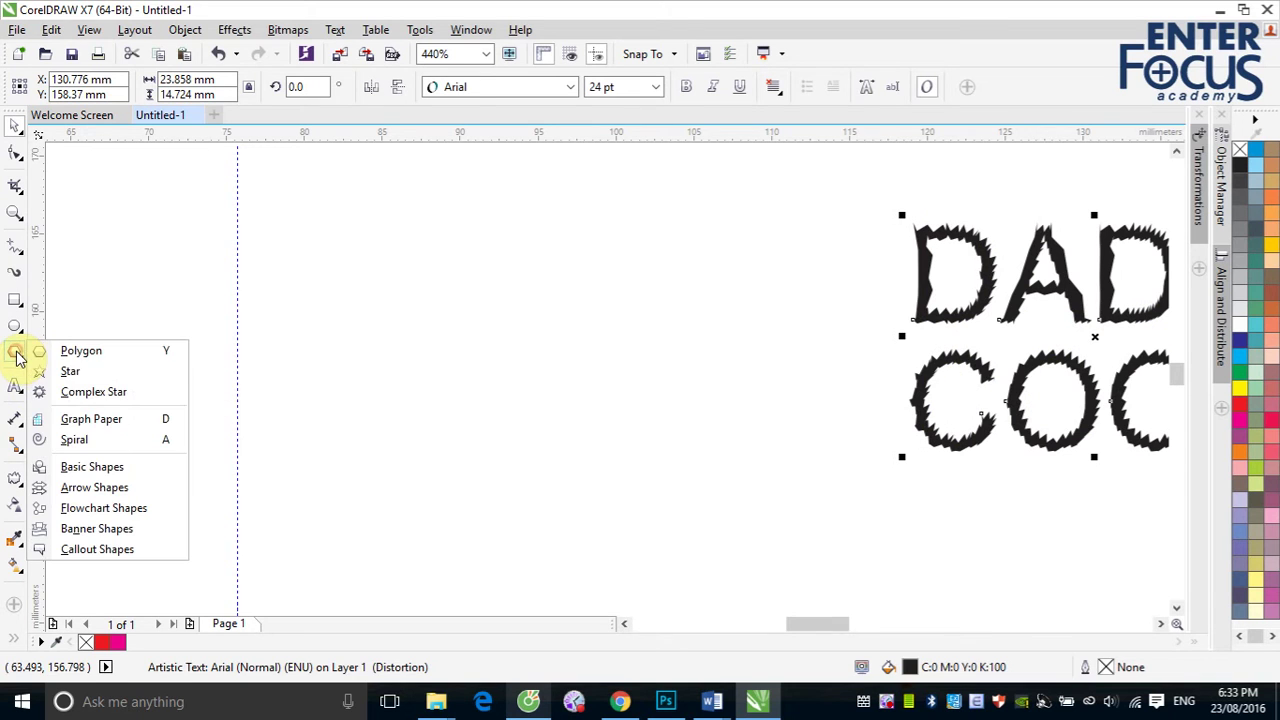
{"action": "left_click", "coordinate": [70, 371]}
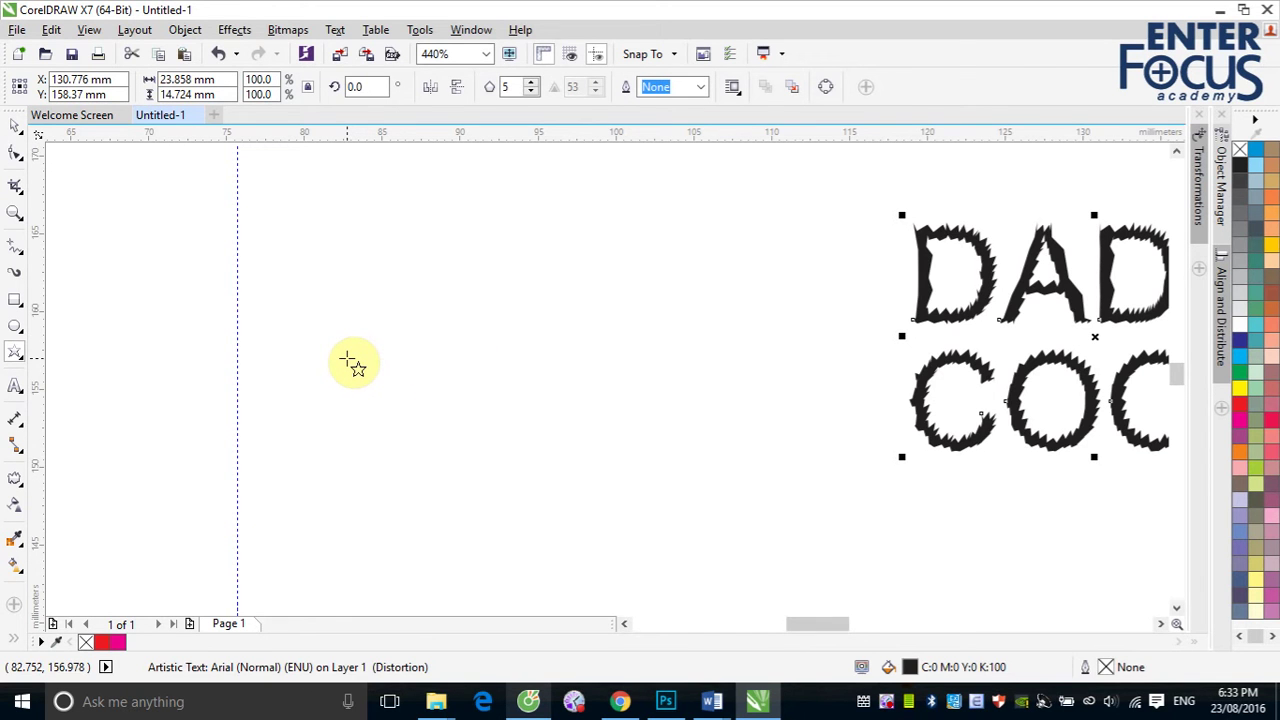
{"action": "left_click", "coordinate": [15, 326]}
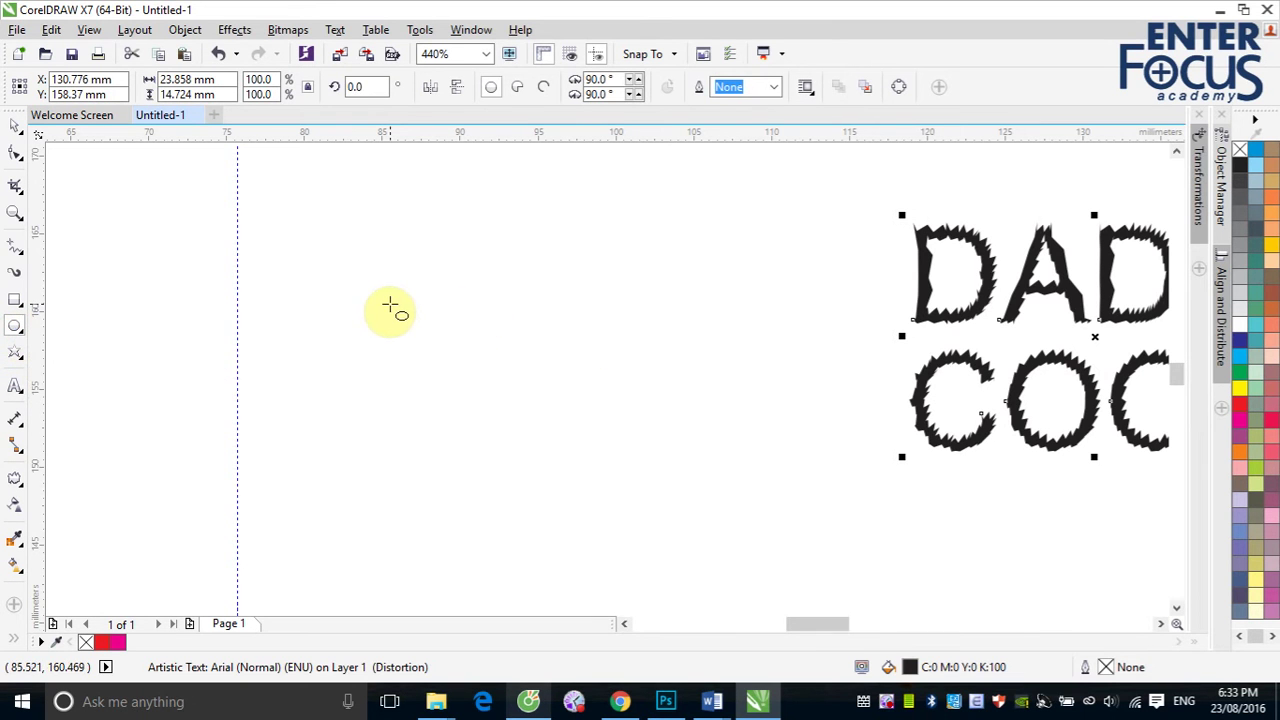
{"action": "left_click_drag", "start_coordinate": [340, 320], "coordinate": [557, 477]}
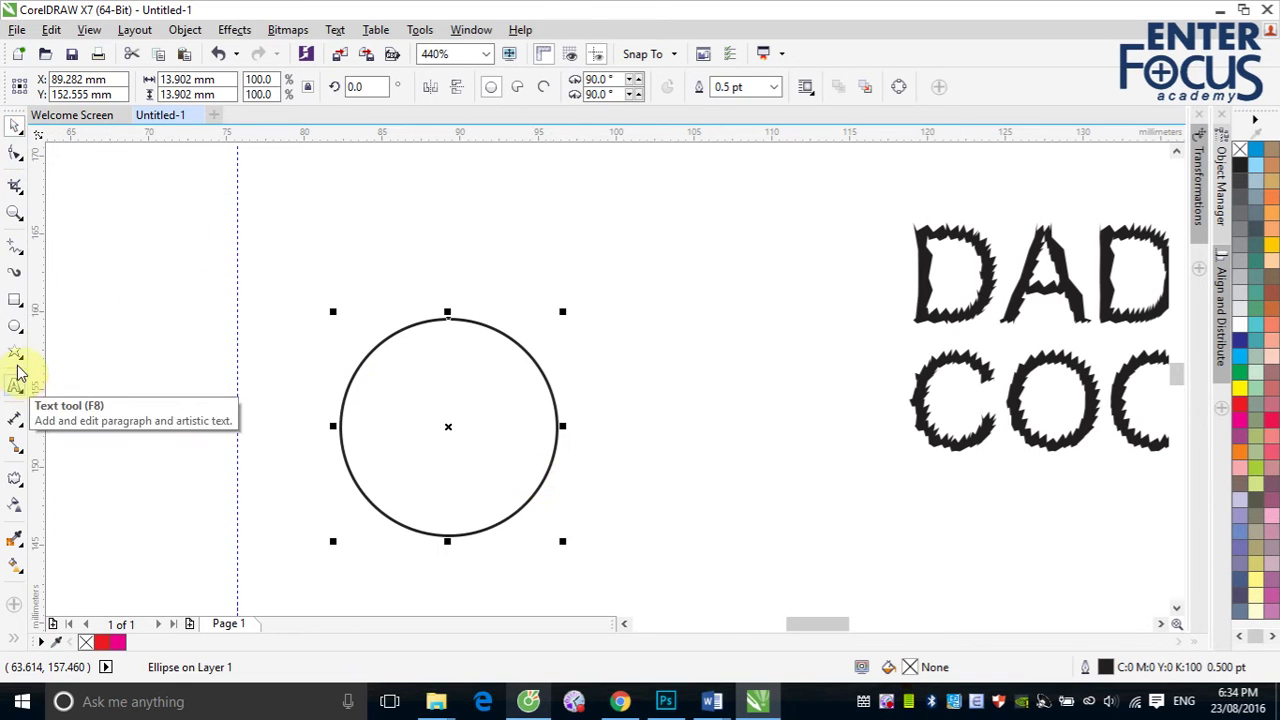
Apply a centered Zipper distortion to the circle with an amplitude of 27 and a frequency of 5.
{"action": "left_click", "coordinate": [15, 478]}
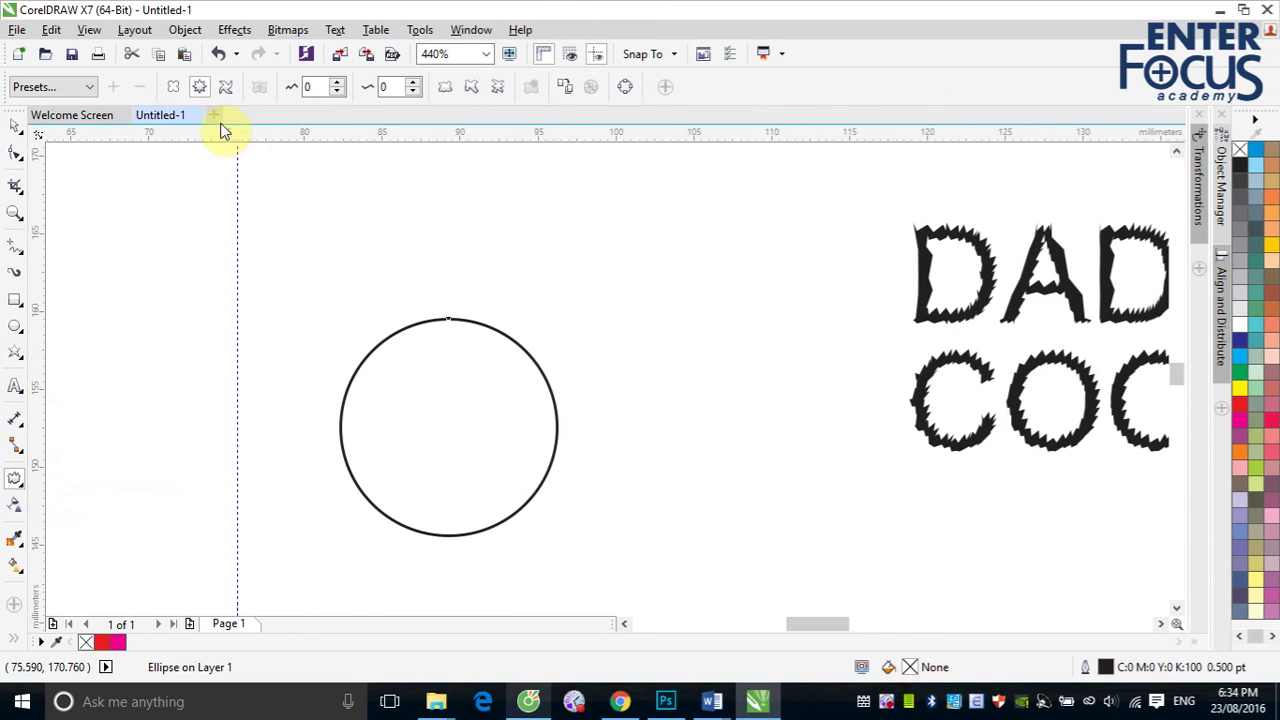
{"action": "left_click_drag", "start_coordinate": [455, 431], "coordinate": [638, 450]}
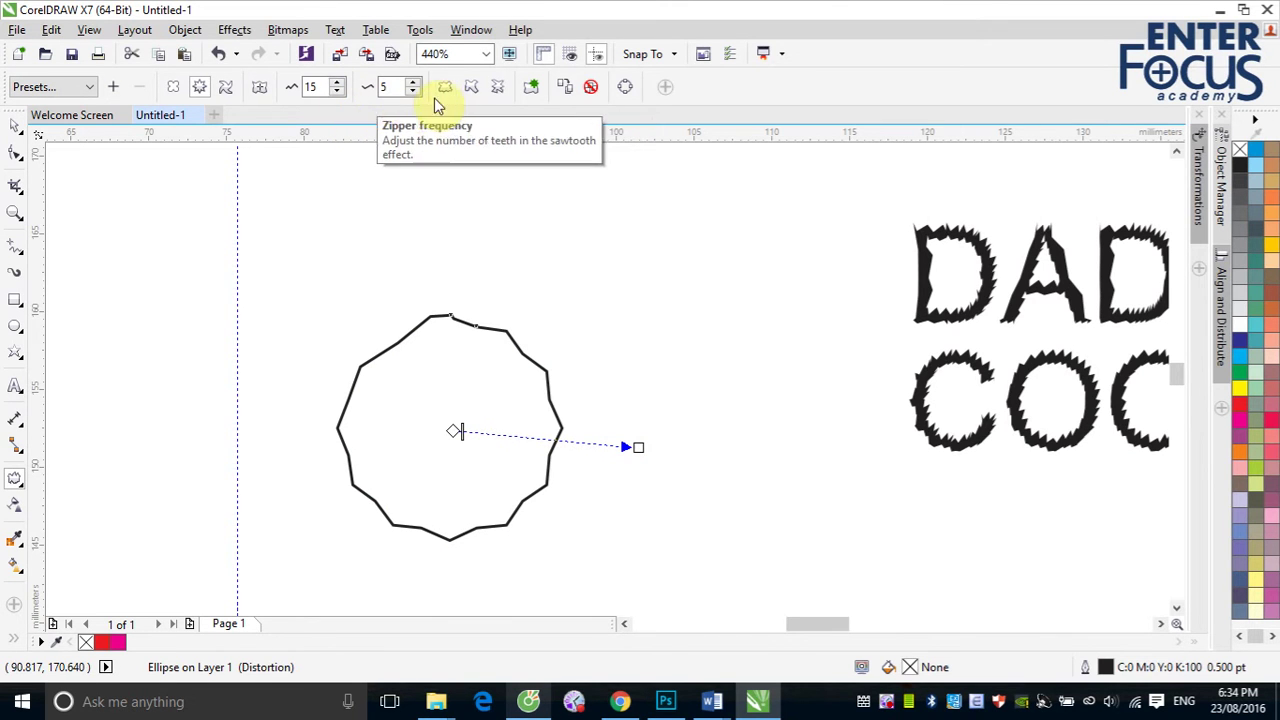
{"action": "left_click", "coordinate": [259, 87]}
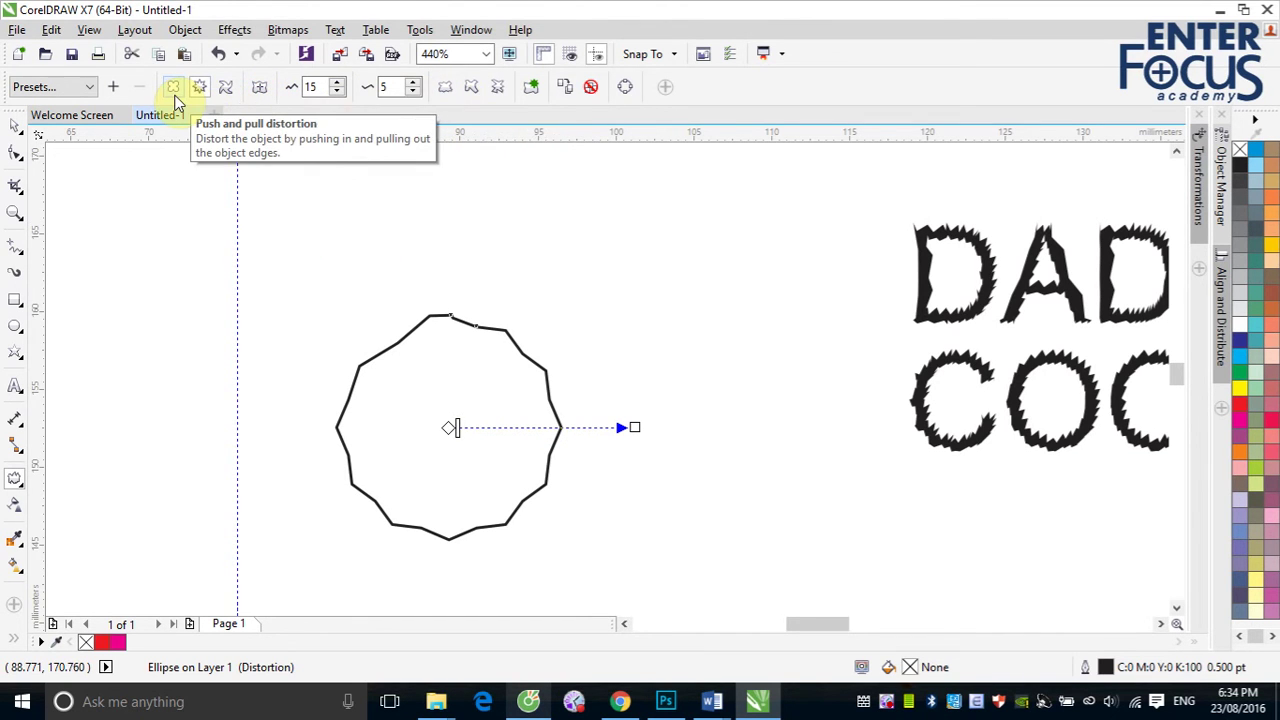
{"action": "left_click_drag", "start_coordinate": [634, 427], "coordinate": [795, 430]}
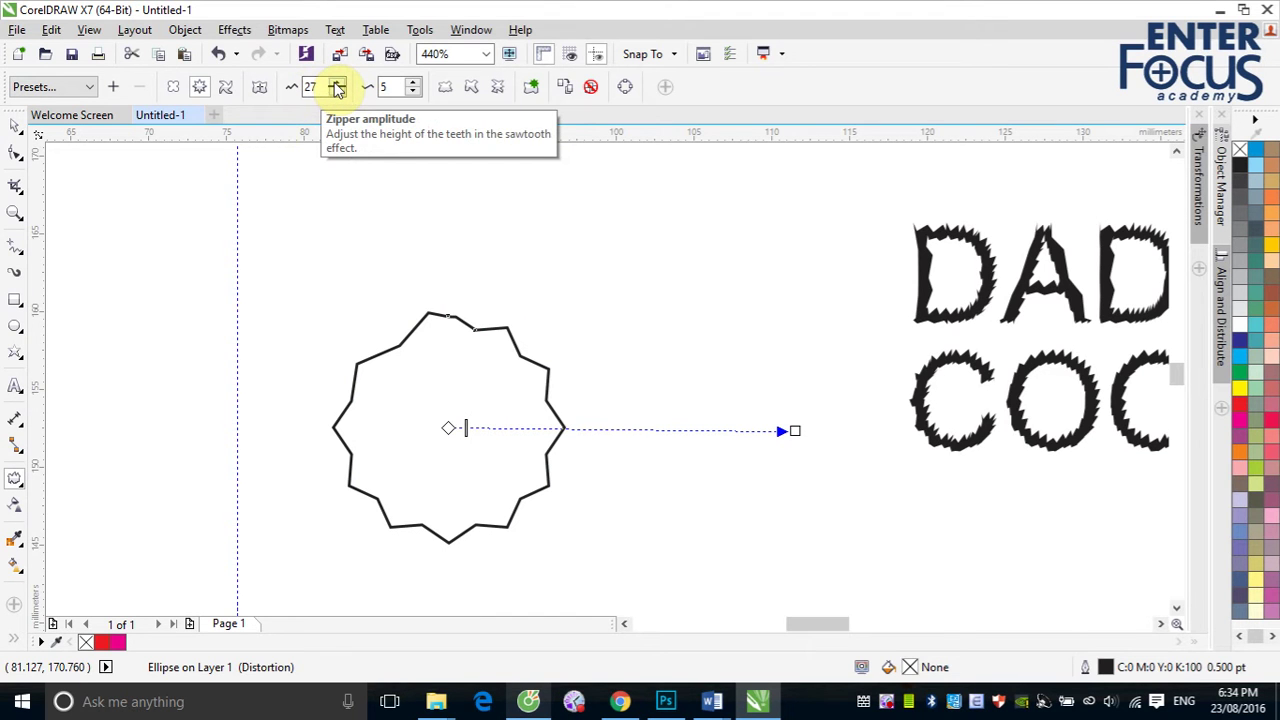
Raise the circle's zipper frequency to 9 and smooth the nodes of the distortion.
{"action": "left_click", "coordinate": [413, 82]}
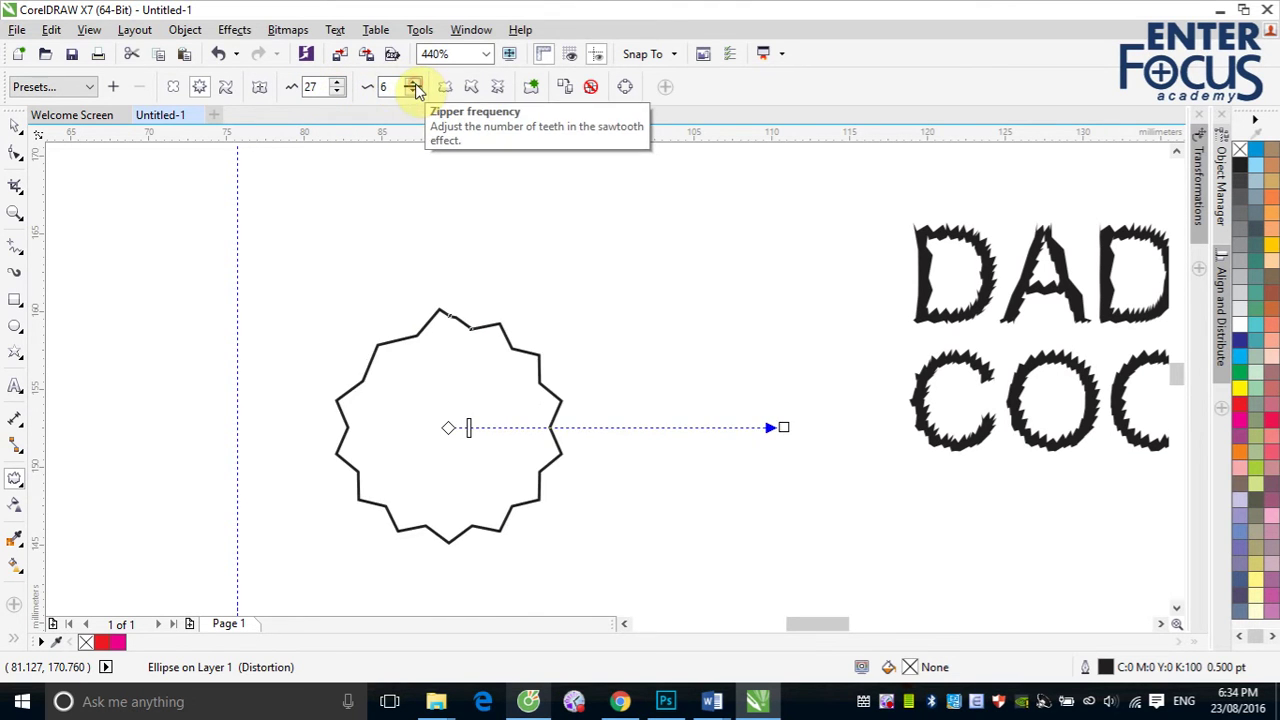
{"action": "left_click", "coordinate": [413, 82]}
{"action": "left_click", "coordinate": [413, 82]}
{"action": "left_click", "coordinate": [413, 82]}
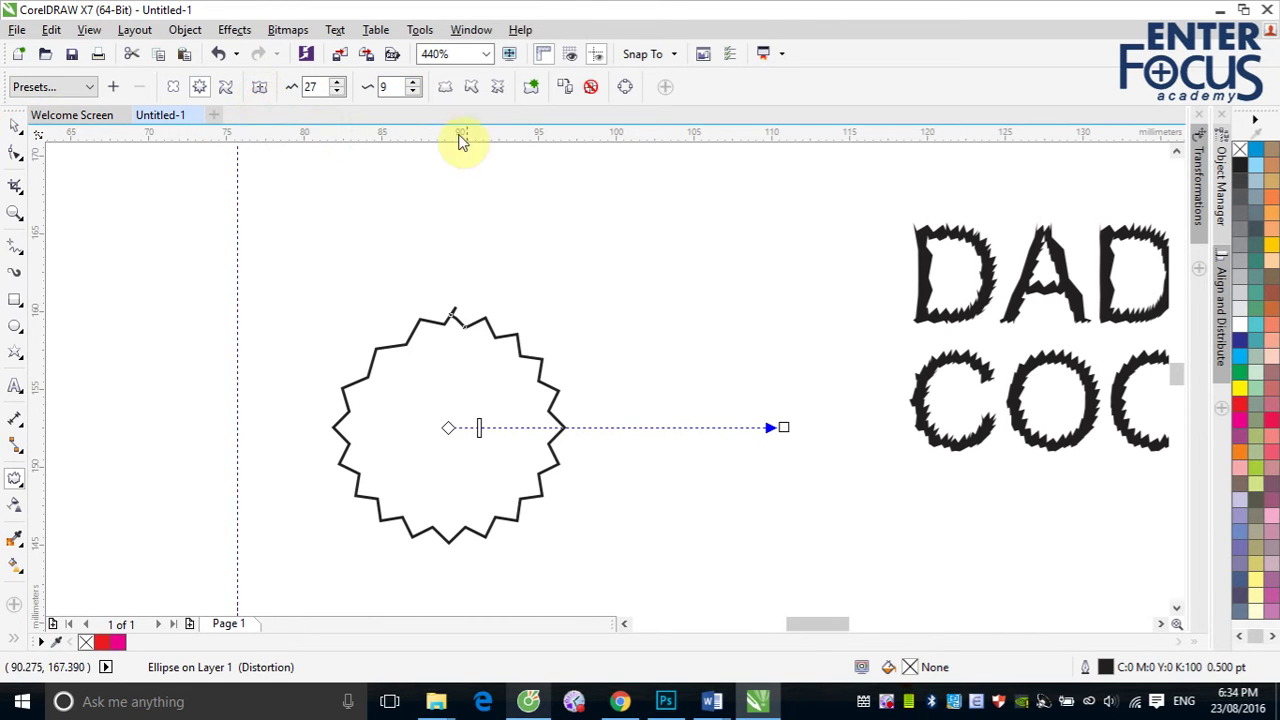
{"action": "left_click", "coordinate": [471, 87]}
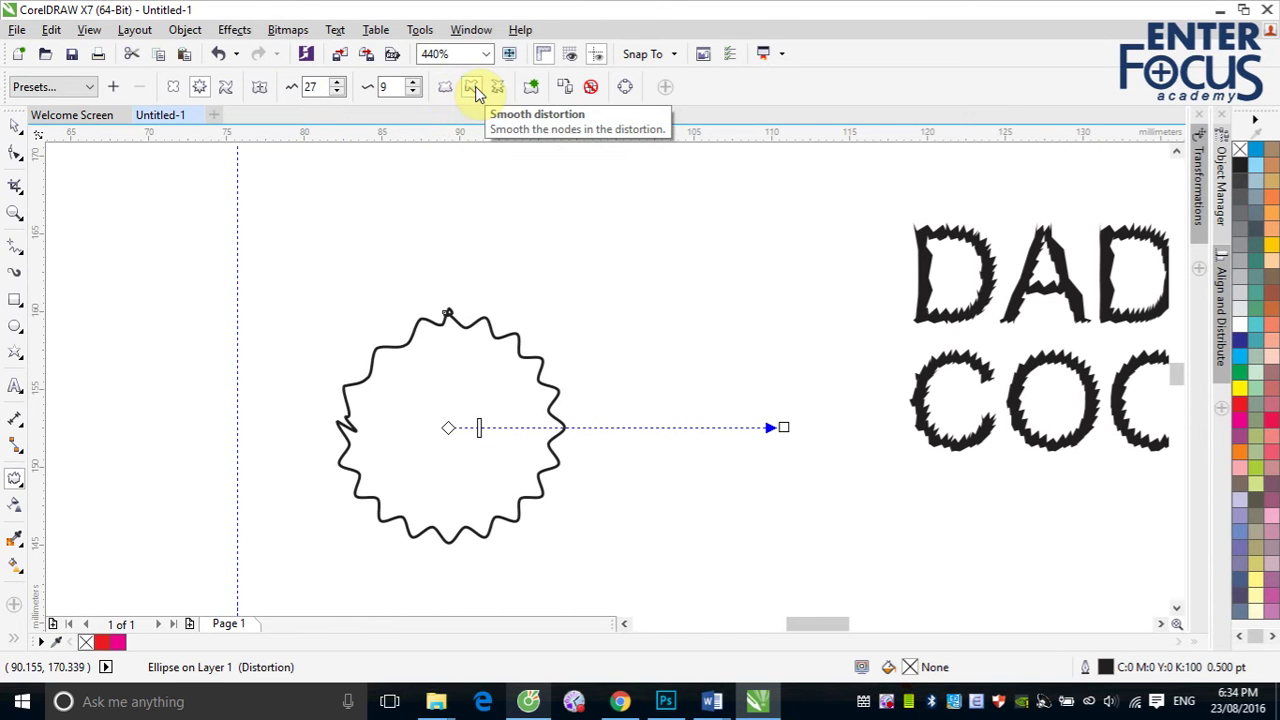
Move the wavy circle to the right, next to the distorted text.
{"action": "left_click", "coordinate": [14, 126]}
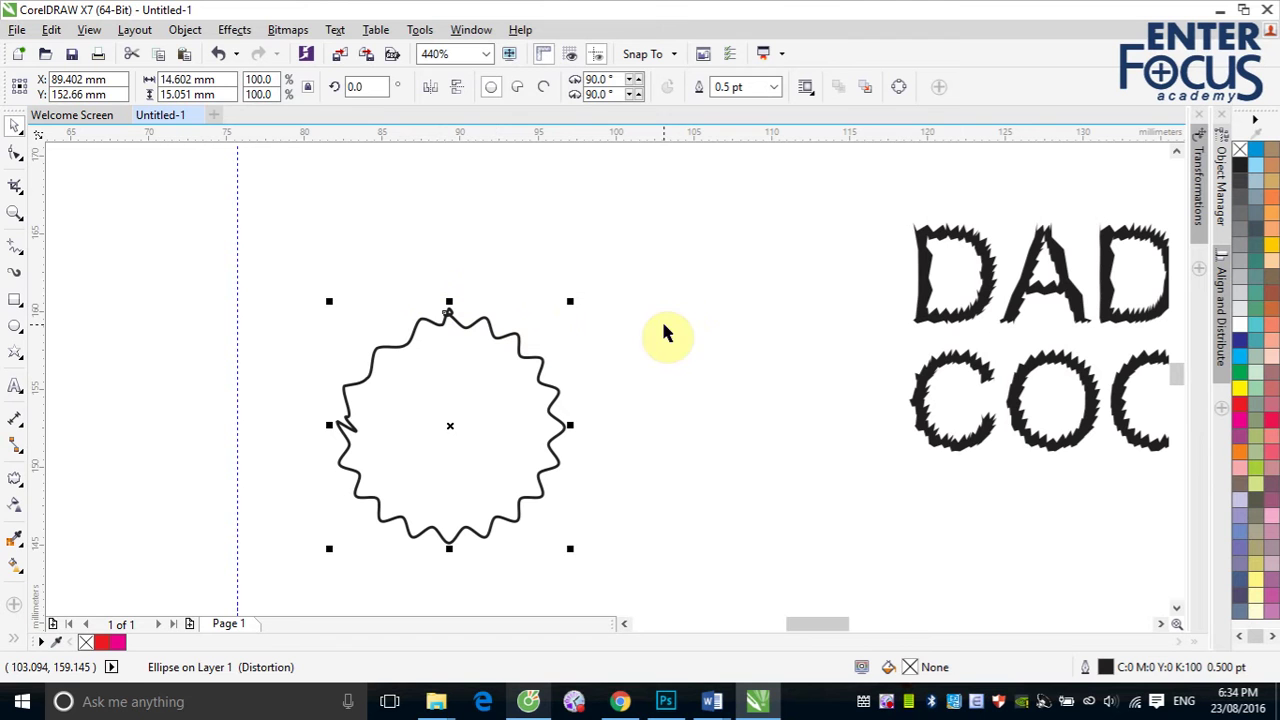
{"action": "left_click", "coordinate": [290, 251]}
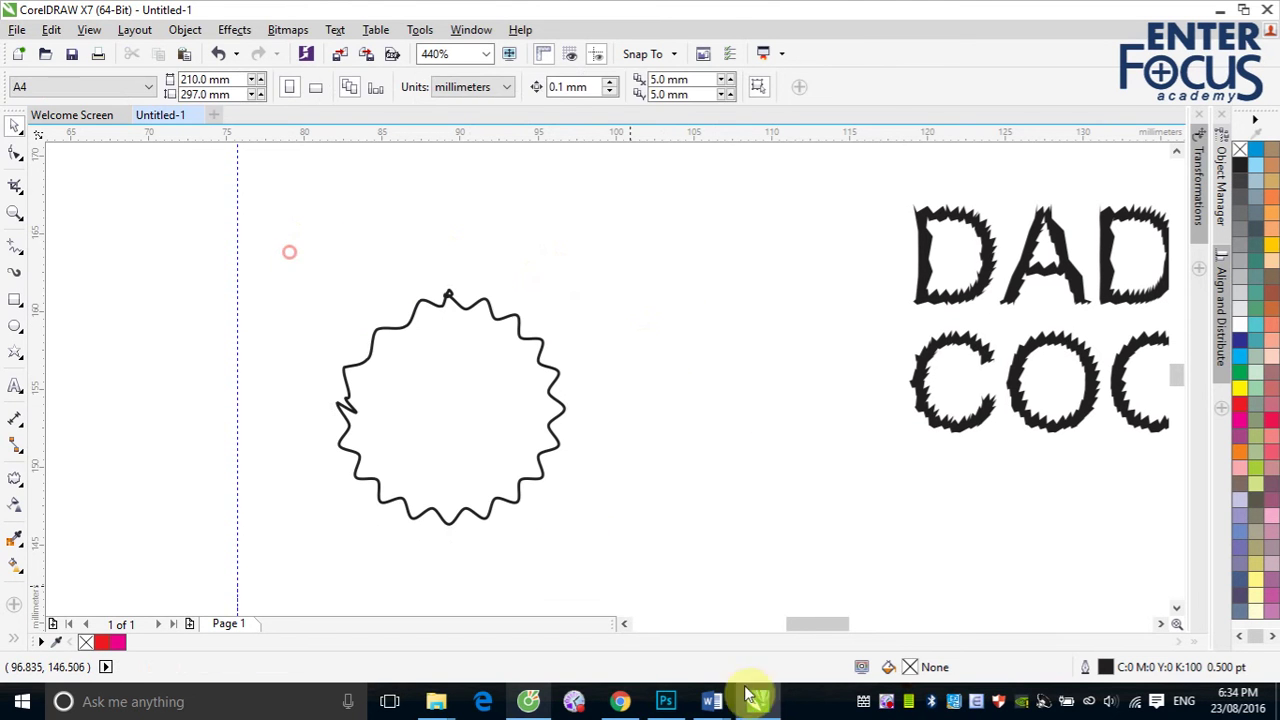
{"action": "left_click", "coordinate": [540, 434]}
{"action": "left_click_drag", "start_coordinate": [443, 400], "coordinate": [765, 445]}
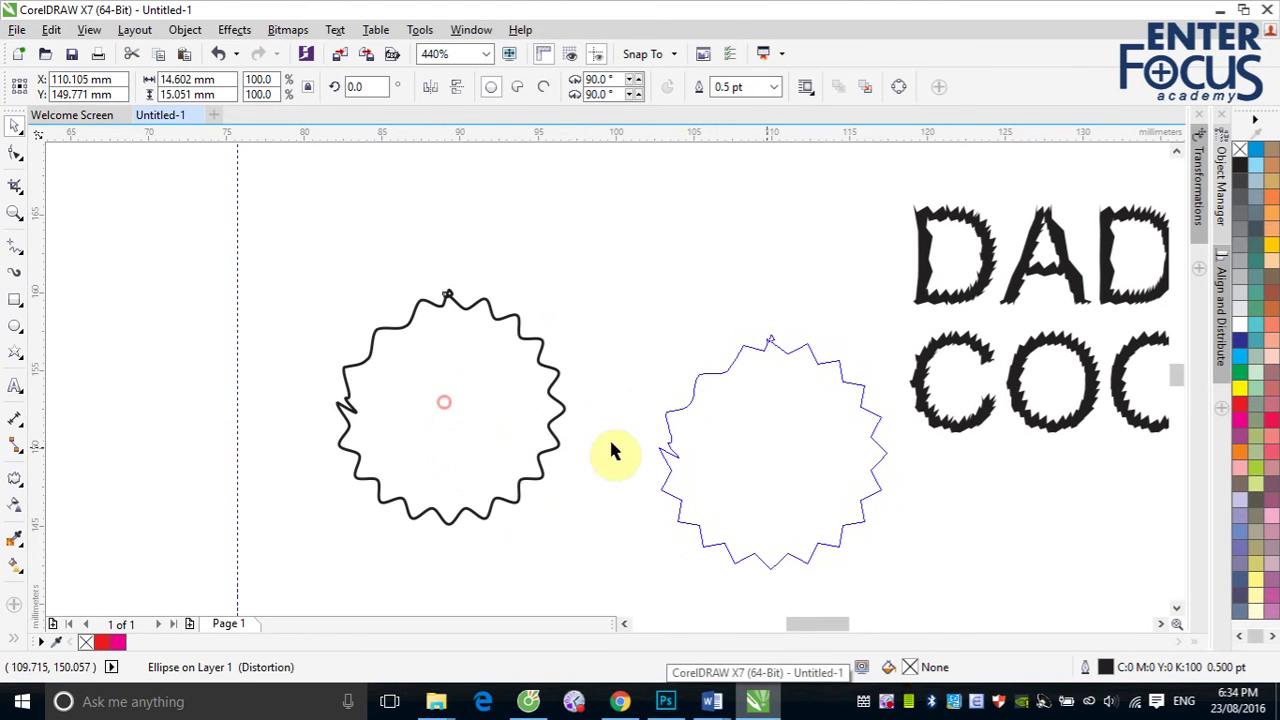
Draw a square about 14.2 mm wide between the vertical guideline and the wavy circle.
{"action": "left_click", "coordinate": [16, 302]}
{"action": "left_click_drag", "start_coordinate": [345, 299], "coordinate": [566, 418]}
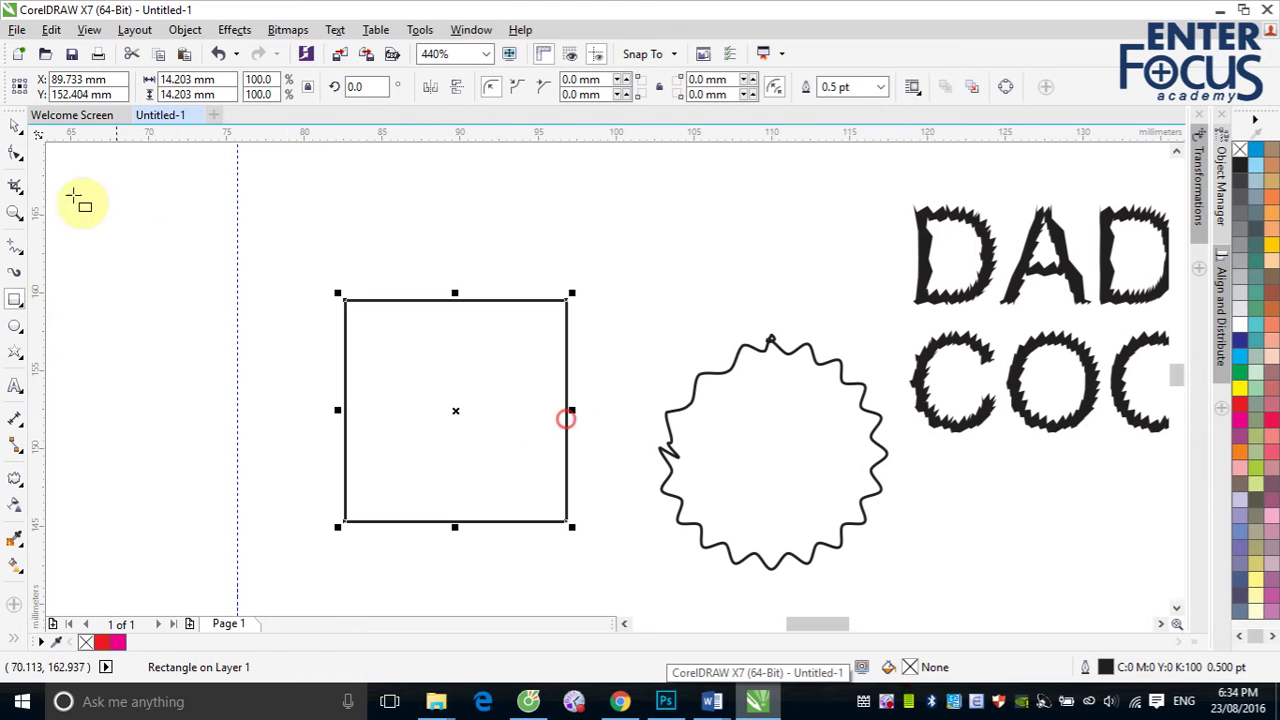
{"action": "left_click", "coordinate": [15, 125]}
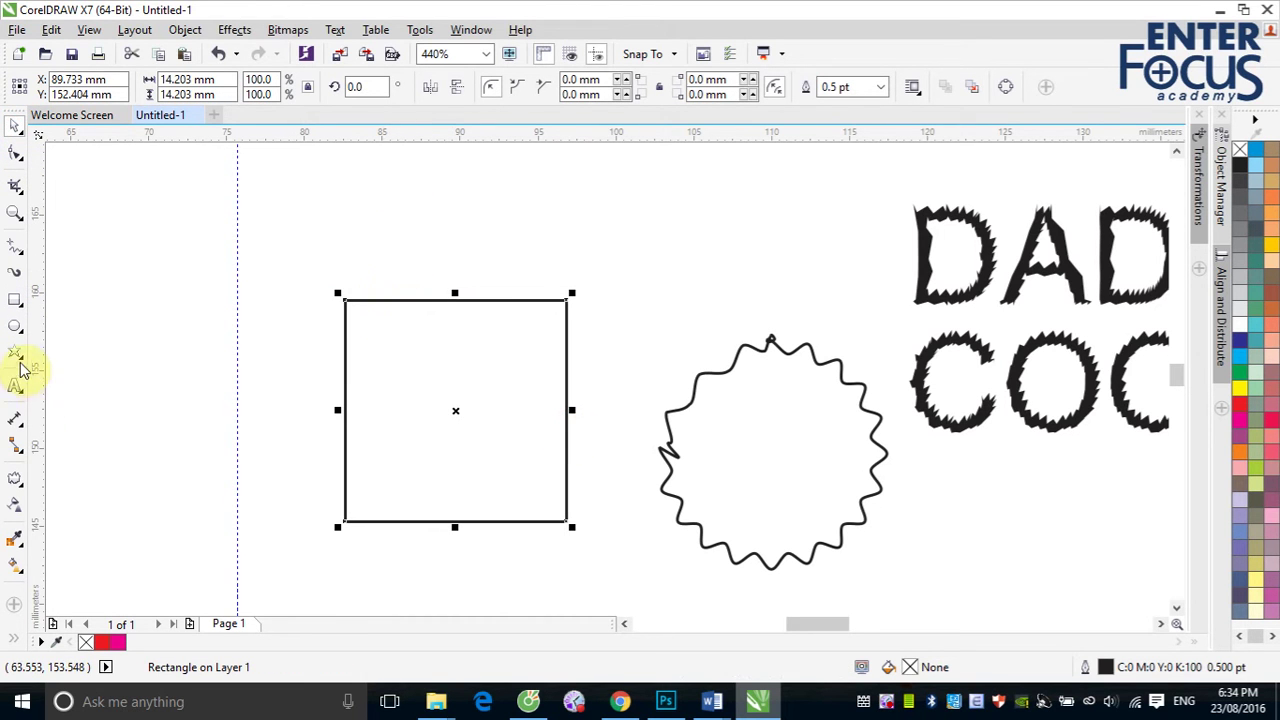
Apply a Zipper distortion to the square with amplitude 36, frequency 5 and the random and smooth options enabled.
{"action": "left_click", "coordinate": [15, 478]}
{"action": "left_click_drag", "start_coordinate": [478, 408], "coordinate": [690, 406]}
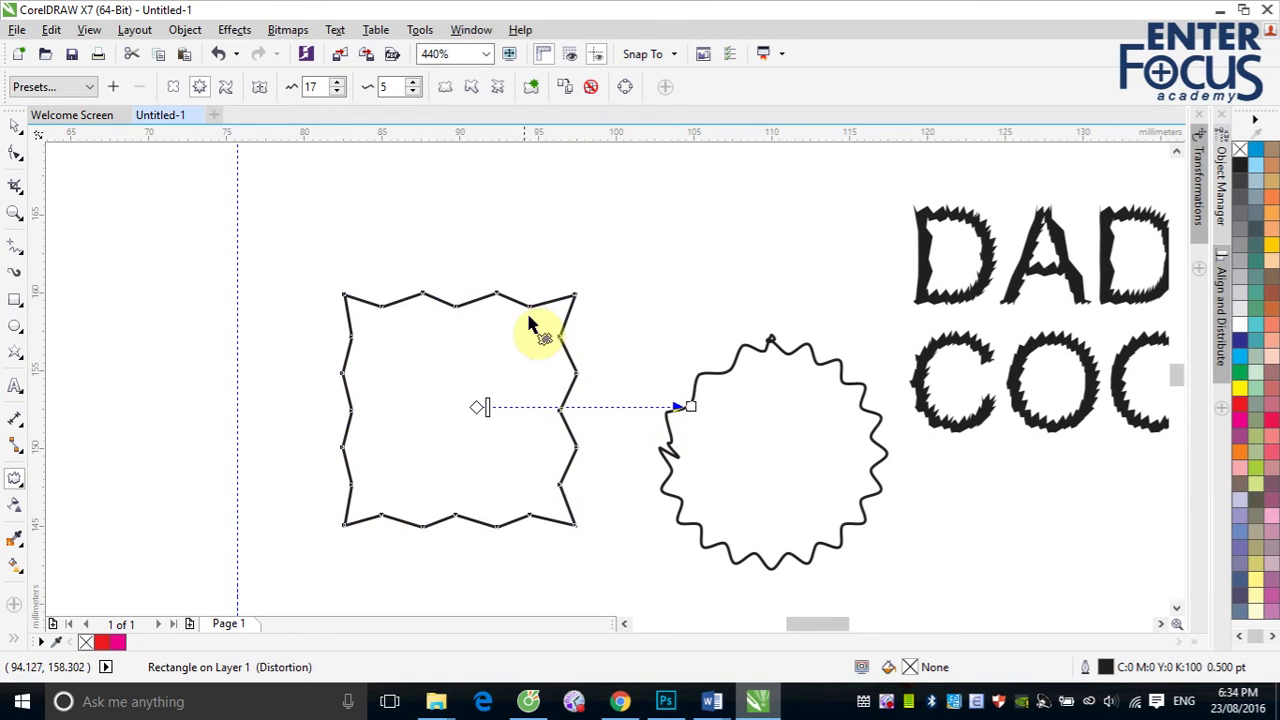
{"action": "left_click", "coordinate": [446, 90]}
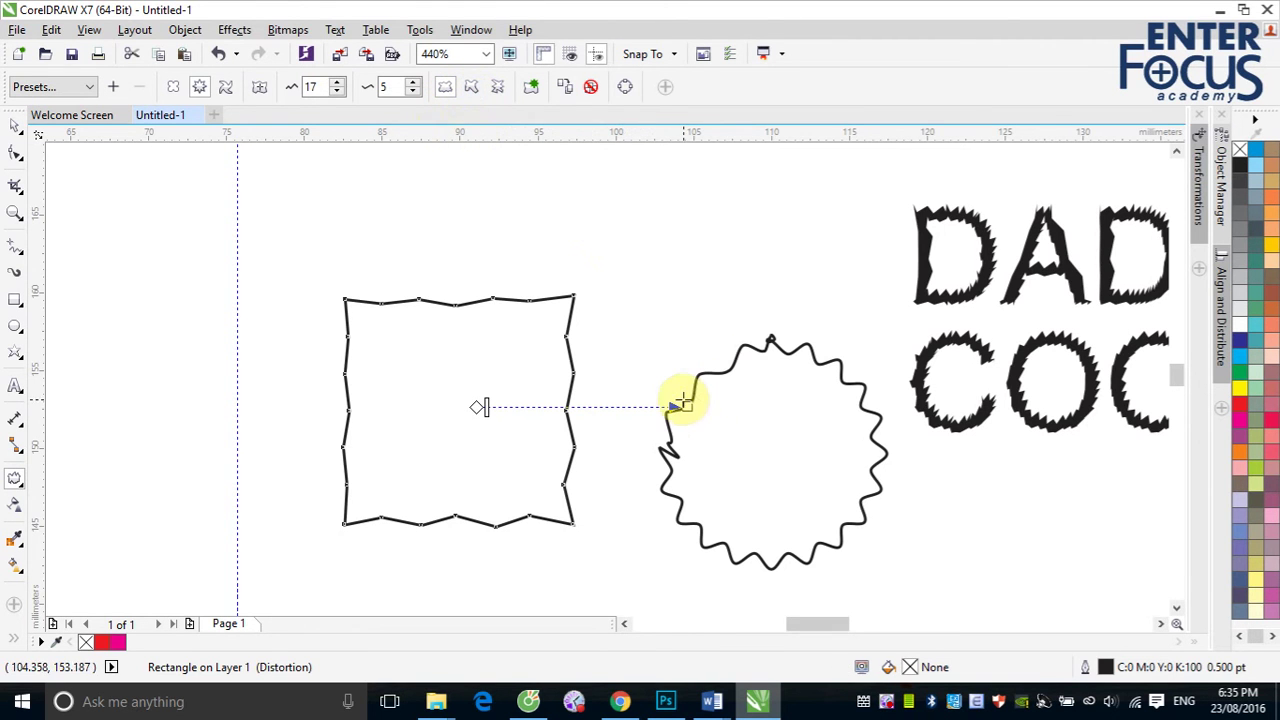
{"action": "left_click_drag", "start_coordinate": [686, 403], "coordinate": [912, 407]}
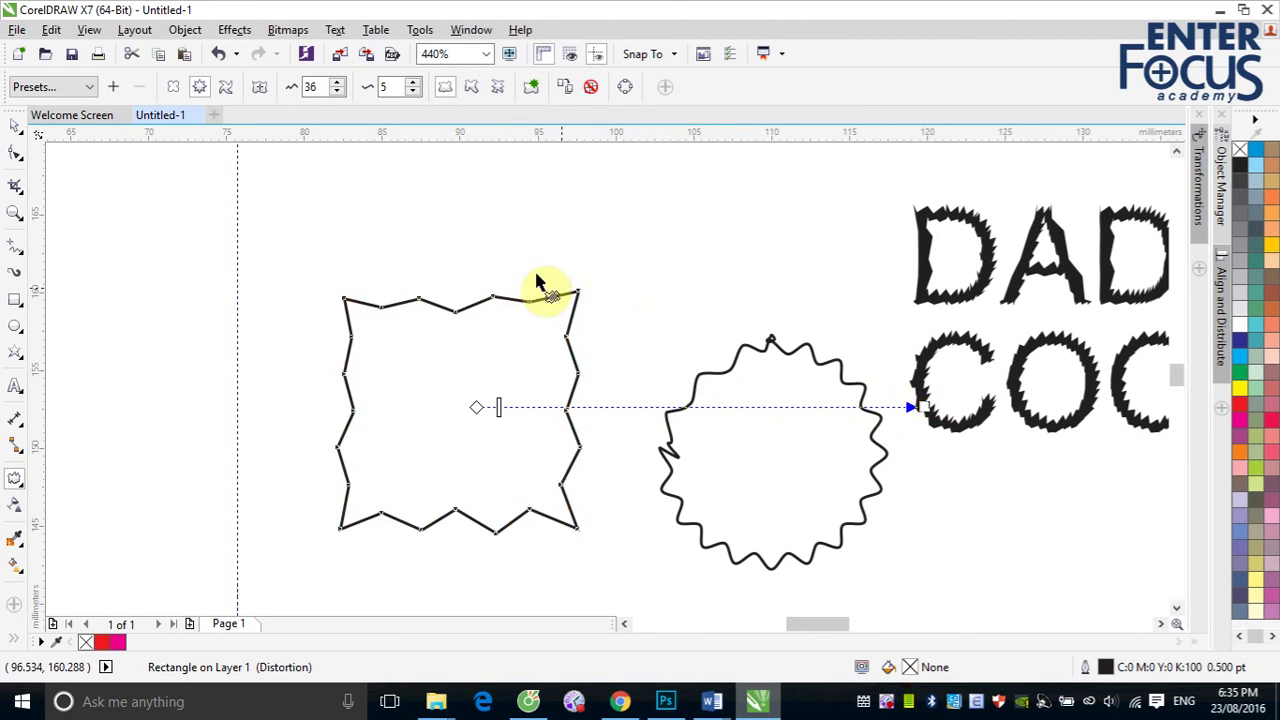
{"action": "left_click", "coordinate": [471, 88]}
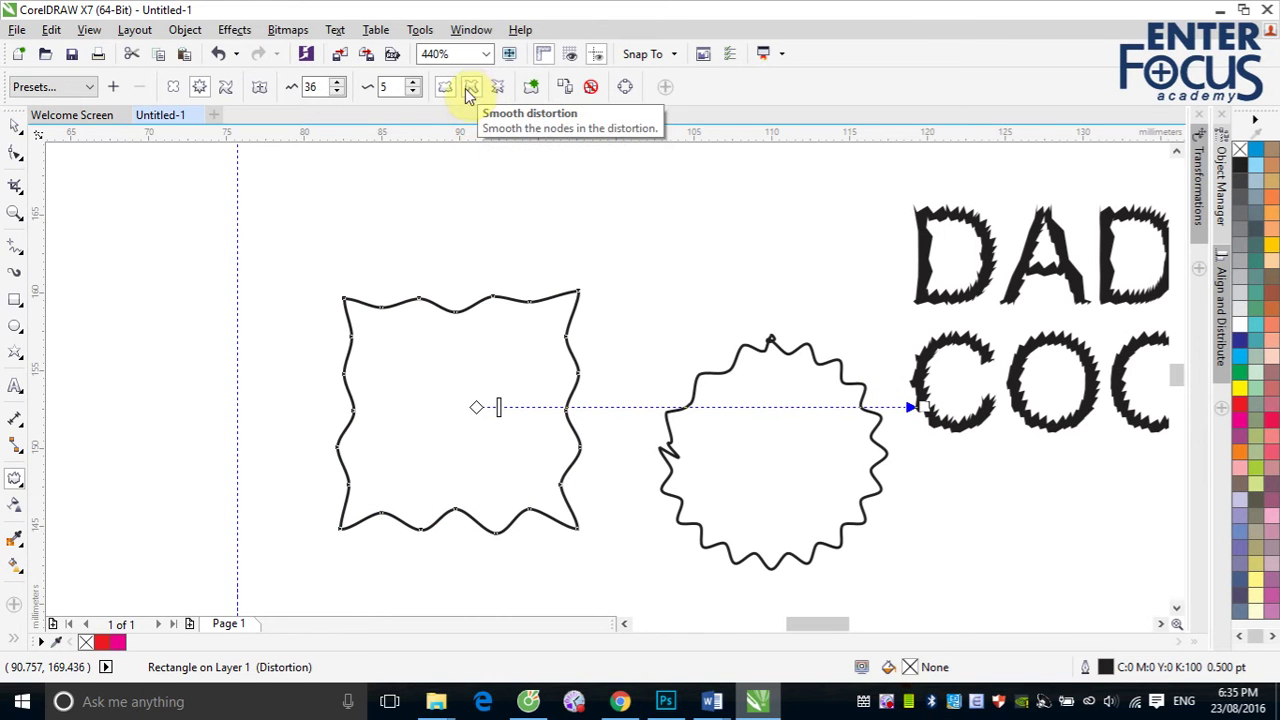
Delete the distorted square and the wavy circle together.
{"action": "left_click", "coordinate": [14, 125]}
{"action": "left_click_drag", "start_coordinate": [290, 240], "coordinate": [897, 603]}
{"action": "key", "text": "Delete"}
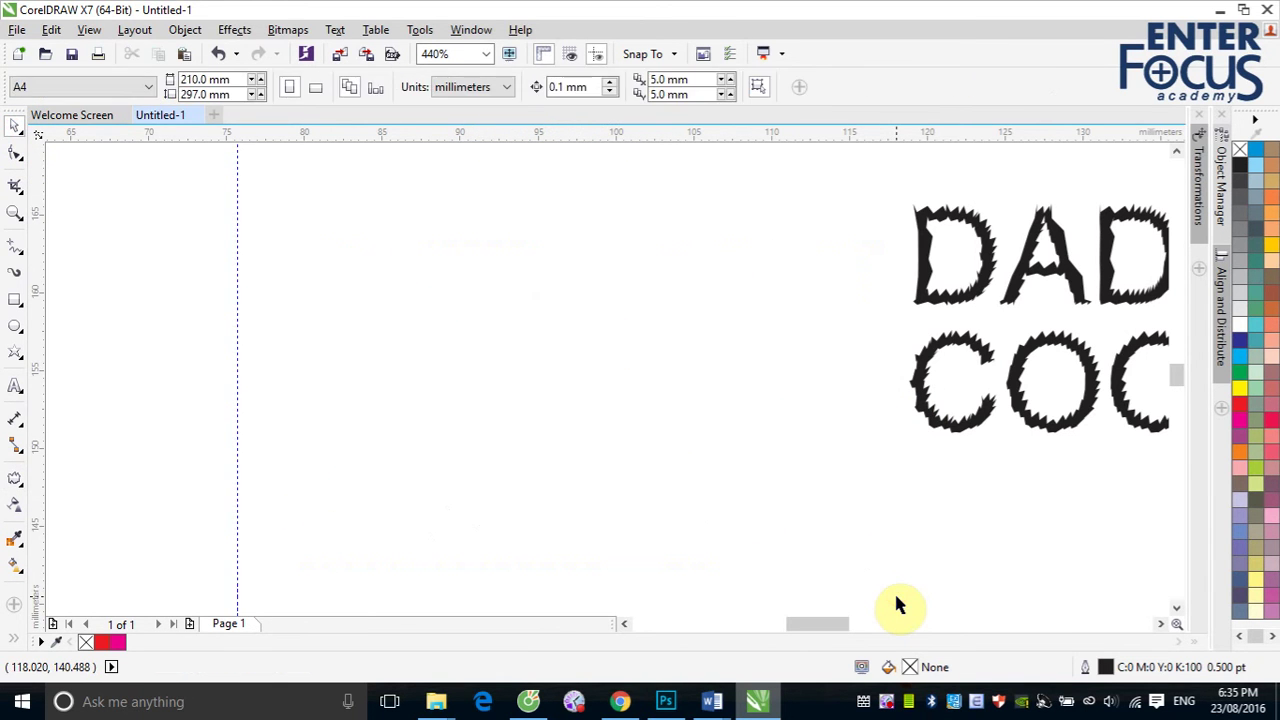
Draw a circle, enlarge it proportionally to about 110 mm in diameter and place it outside the page's left edge.
{"action": "left_click", "coordinate": [15, 325]}
{"action": "left_click_drag", "start_coordinate": [330, 272], "coordinate": [593, 491]}
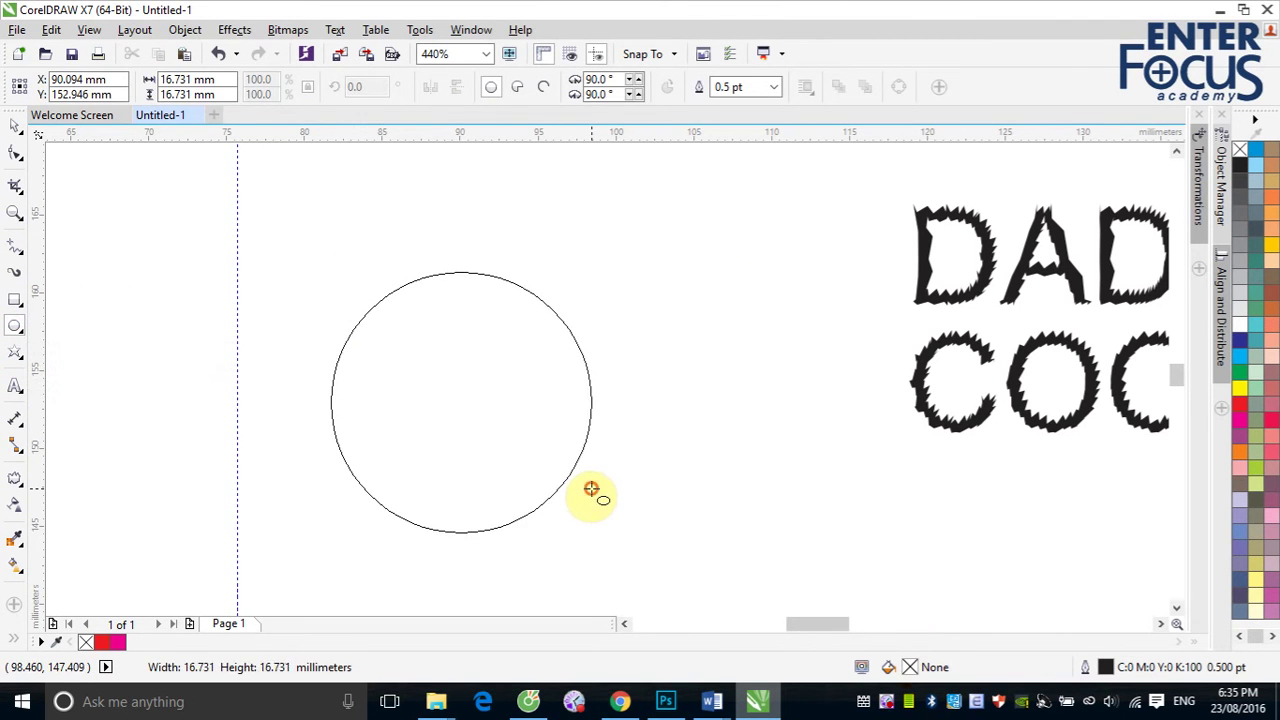
{"action": "scroll", "coordinate": [593, 491], "scroll_direction": "down", "scroll_amount": 5}
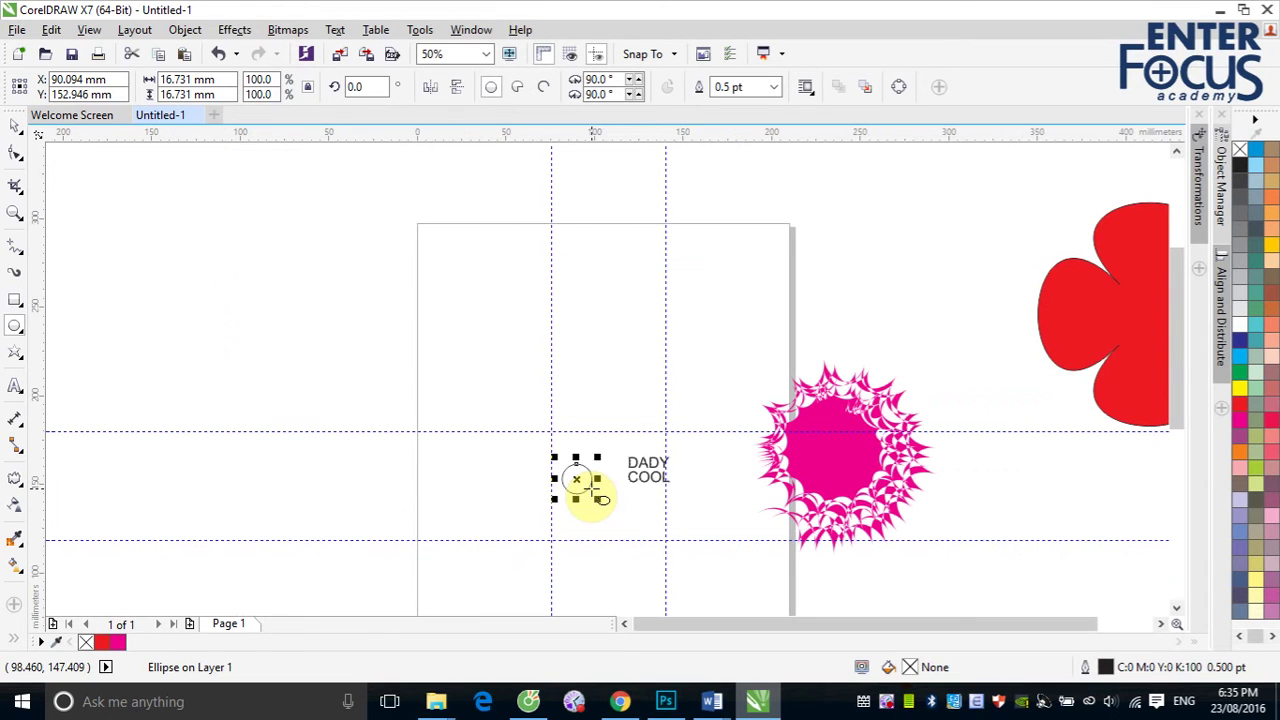
{"action": "left_click", "coordinate": [10, 130]}
{"action": "left_click_drag", "start_coordinate": [556, 457], "coordinate": [262, 288]}
{"action": "left_click_drag", "start_coordinate": [486, 383], "coordinate": [282, 319]}
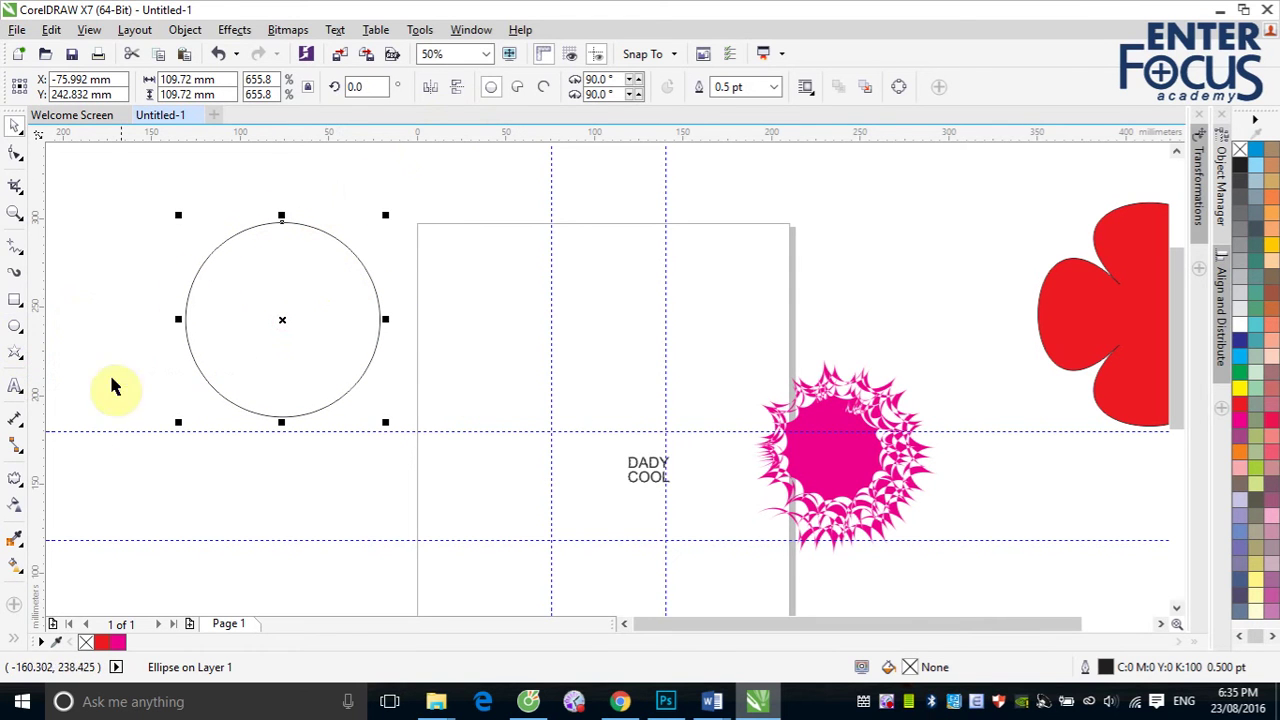
Apply a Zipper distortion to the large circle with an amplitude of 100 and a frequency of 5.
{"action": "left_click", "coordinate": [15, 478]}
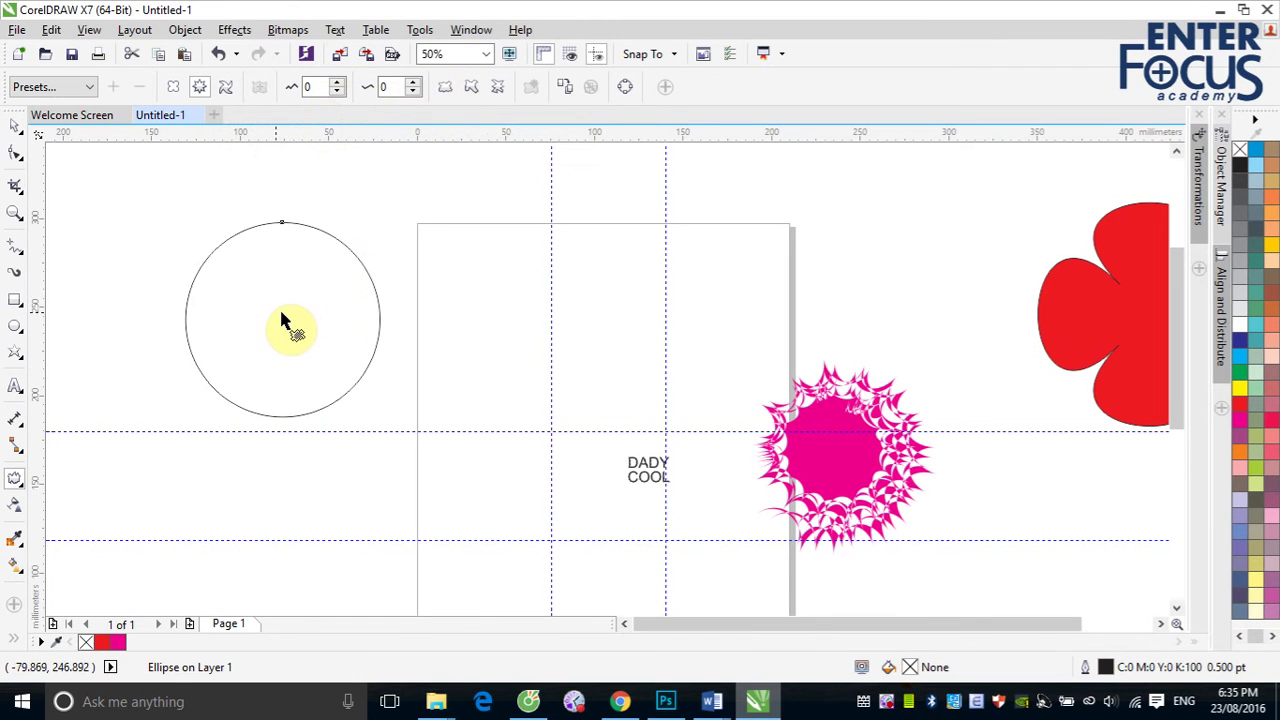
{"action": "left_click_drag", "start_coordinate": [289, 313], "coordinate": [466, 321]}
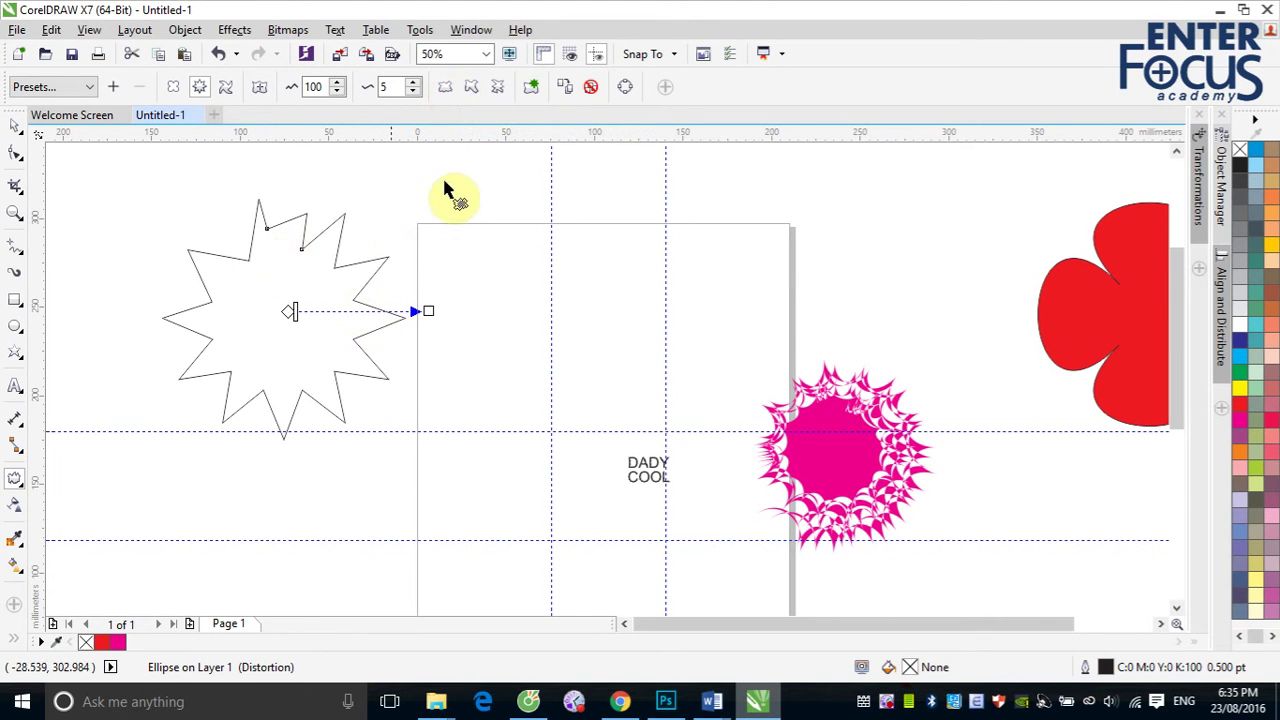
Center the large circle's Zipper distortion, set its frequency to 12 and amplitude to 19, and enable smoothing.
{"action": "left_click", "coordinate": [259, 87]}
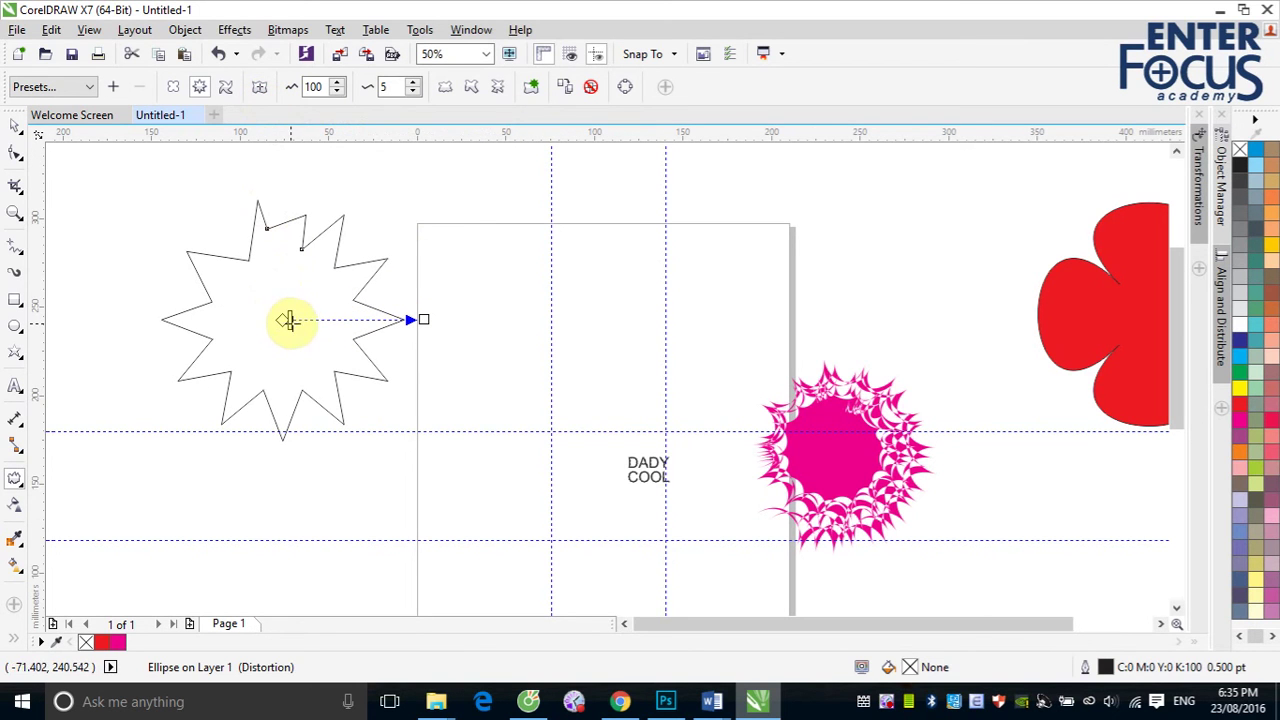
{"action": "mouse_move", "coordinate": [288, 320]}
{"action": "left_mouse_down"}
{"action": "mouse_move", "coordinate": [335, 320]}
{"action": "mouse_move", "coordinate": [298, 322]}
{"action": "left_mouse_up"}
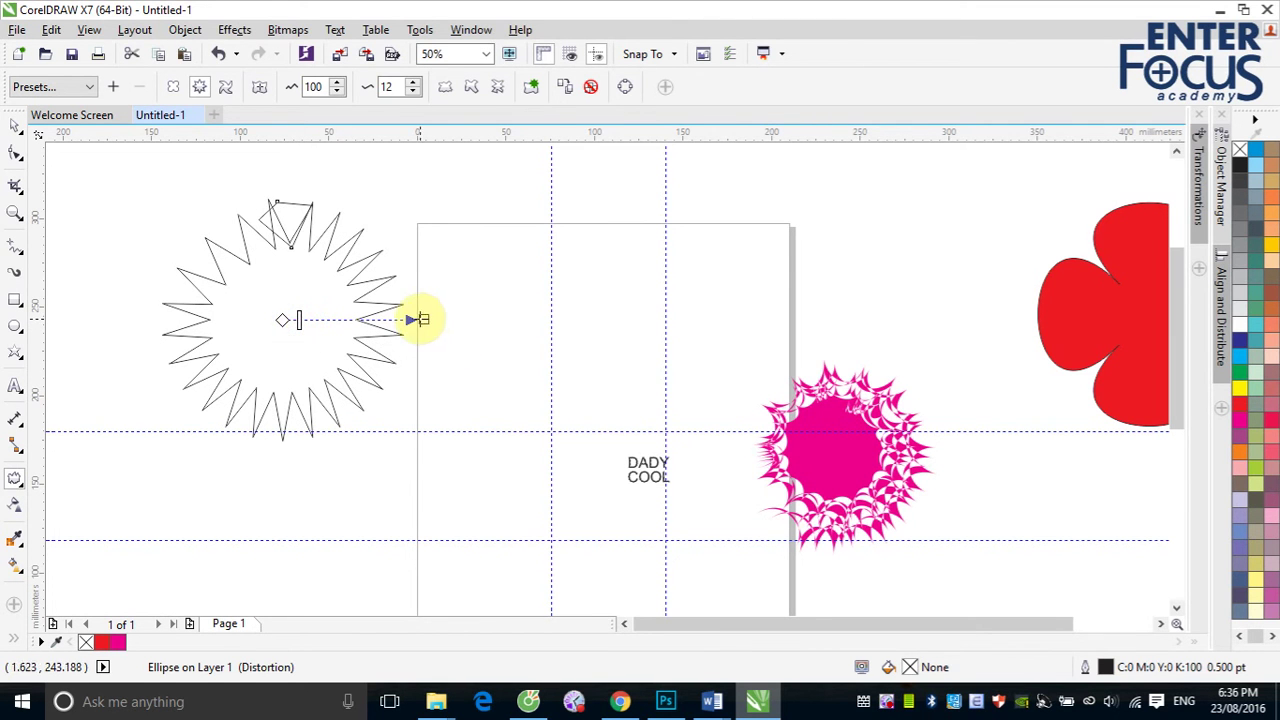
{"action": "left_click_drag", "start_coordinate": [424, 320], "coordinate": [310, 320]}
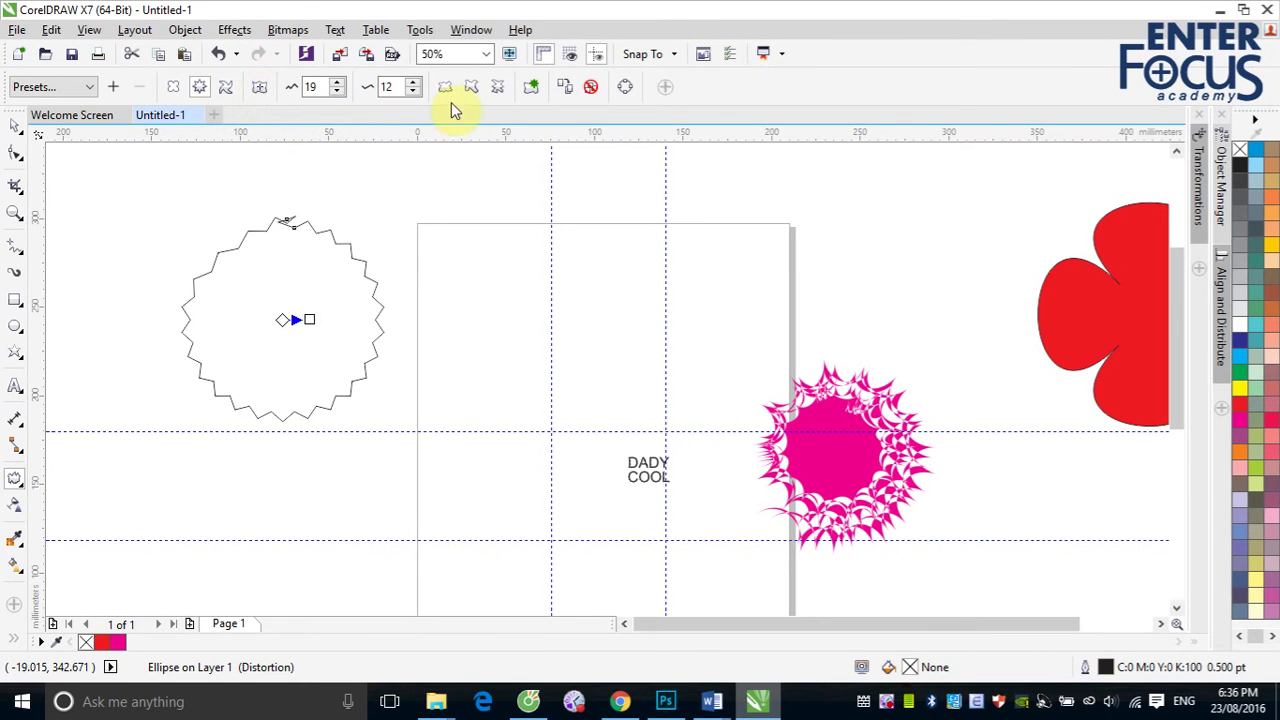
{"action": "left_click", "coordinate": [473, 88]}
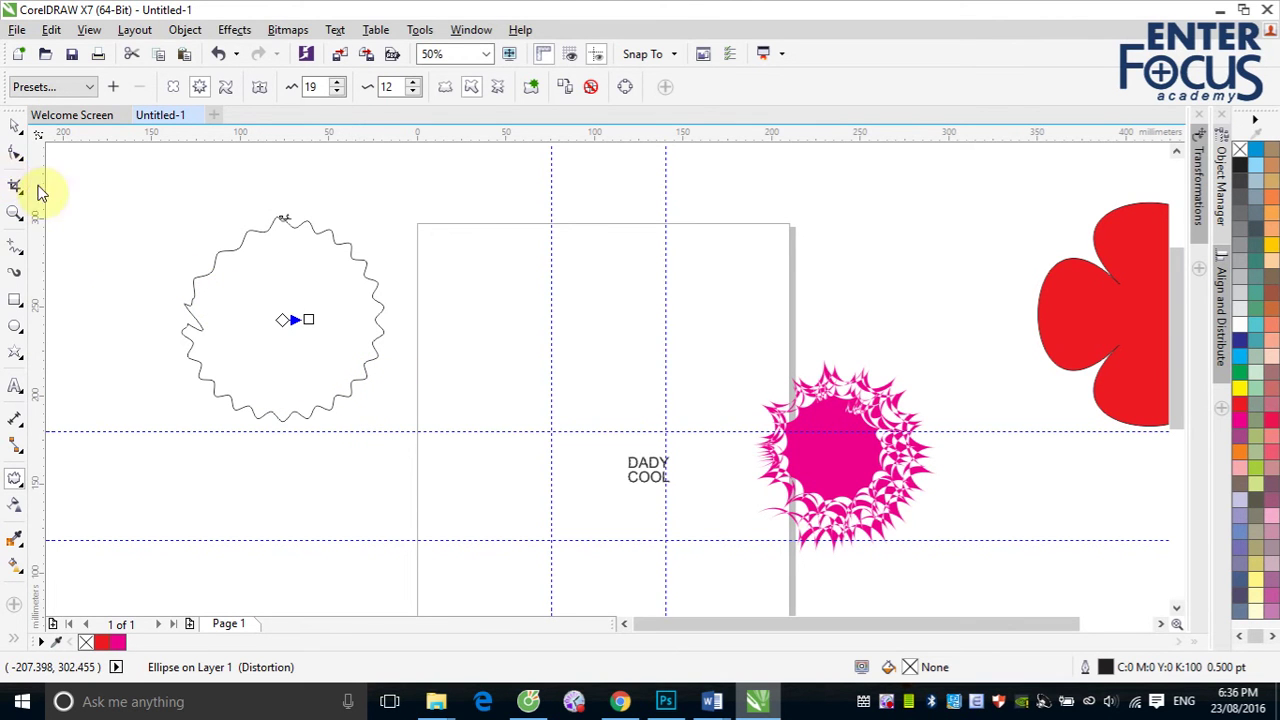
Create a new portrait A4 CMYK document and draw a circle about 93 mm in diameter near the page's center.
{"action": "left_click", "coordinate": [22, 52]}
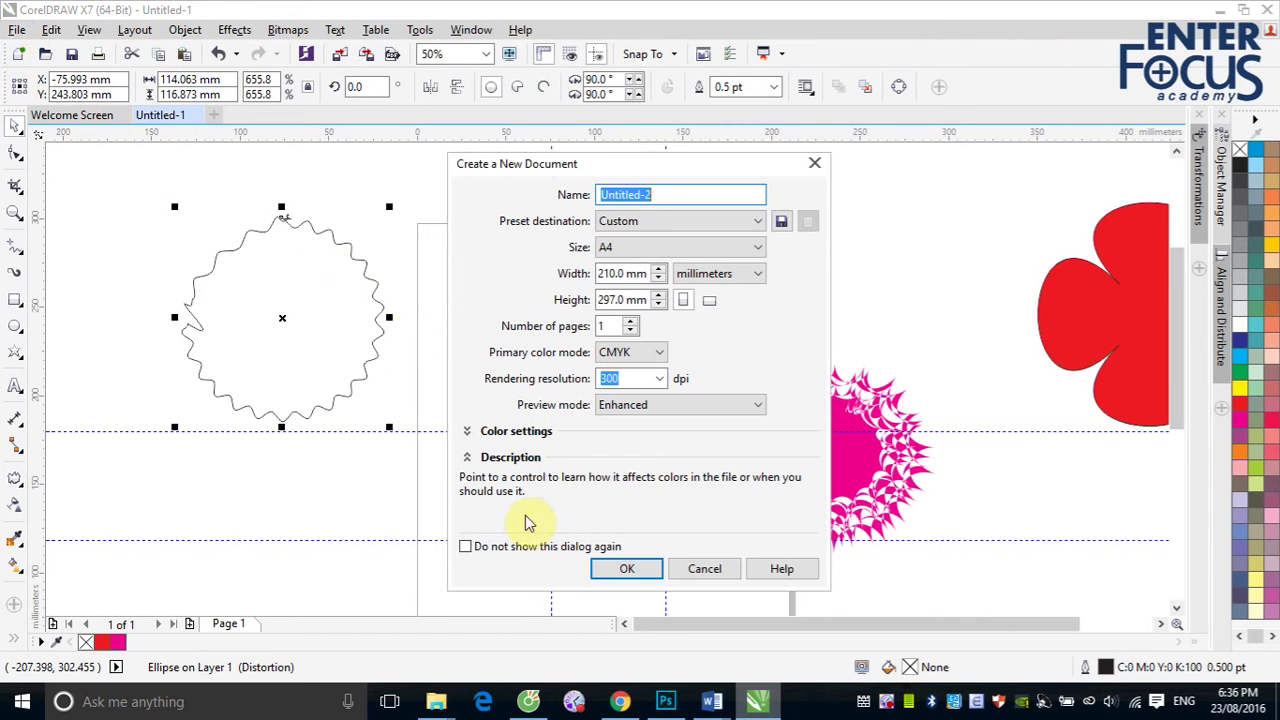
{"action": "left_click", "coordinate": [632, 569]}
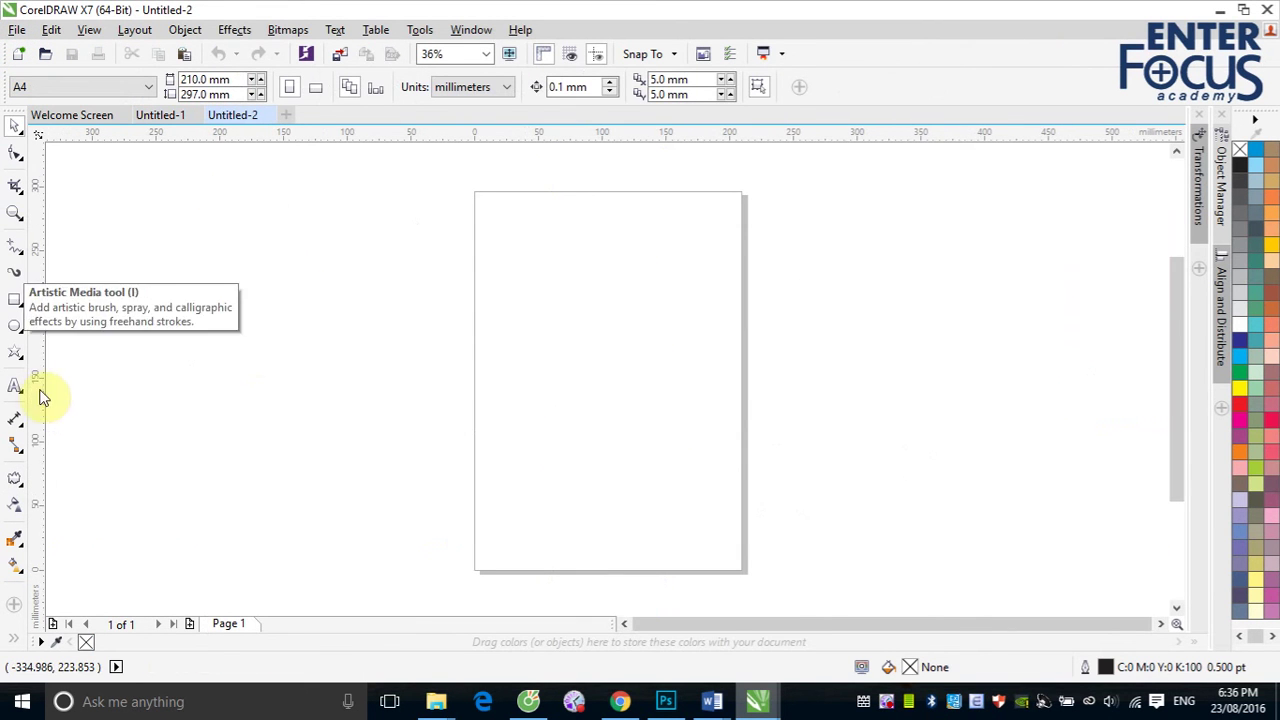
{"action": "left_click", "coordinate": [16, 326]}
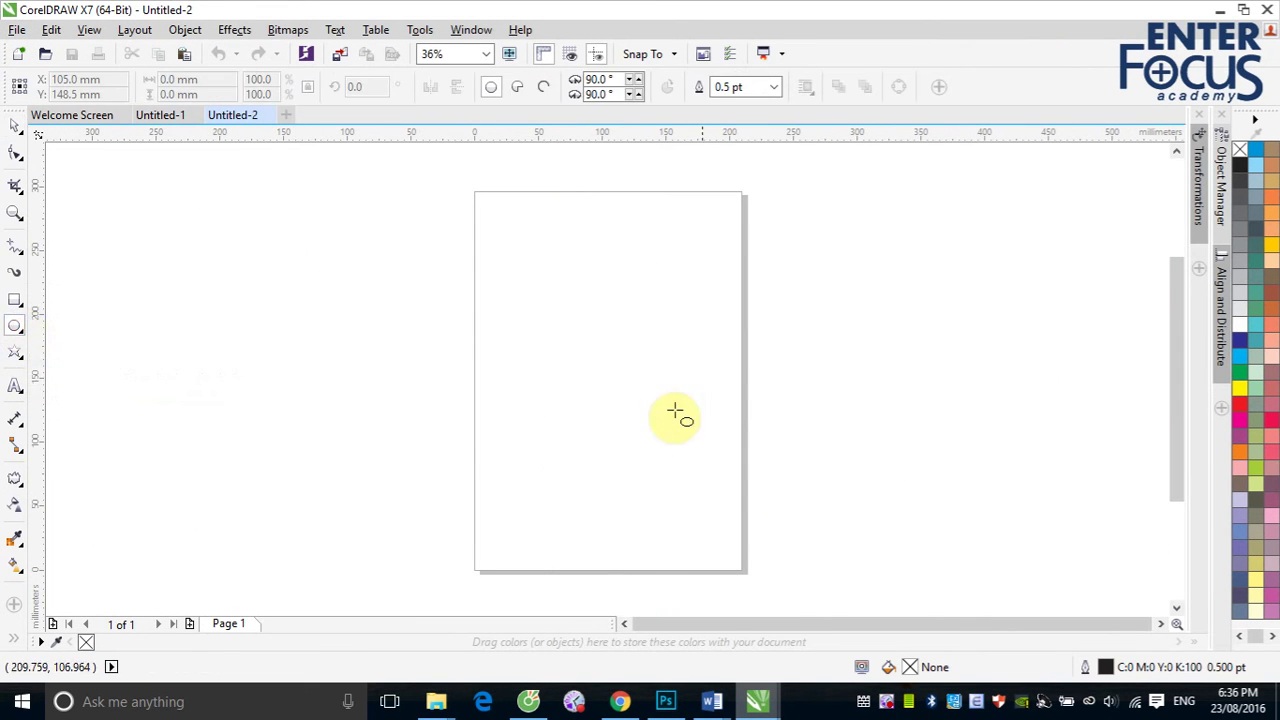
{"action": "left_click_drag", "start_coordinate": [550, 331], "coordinate": [654, 446]}
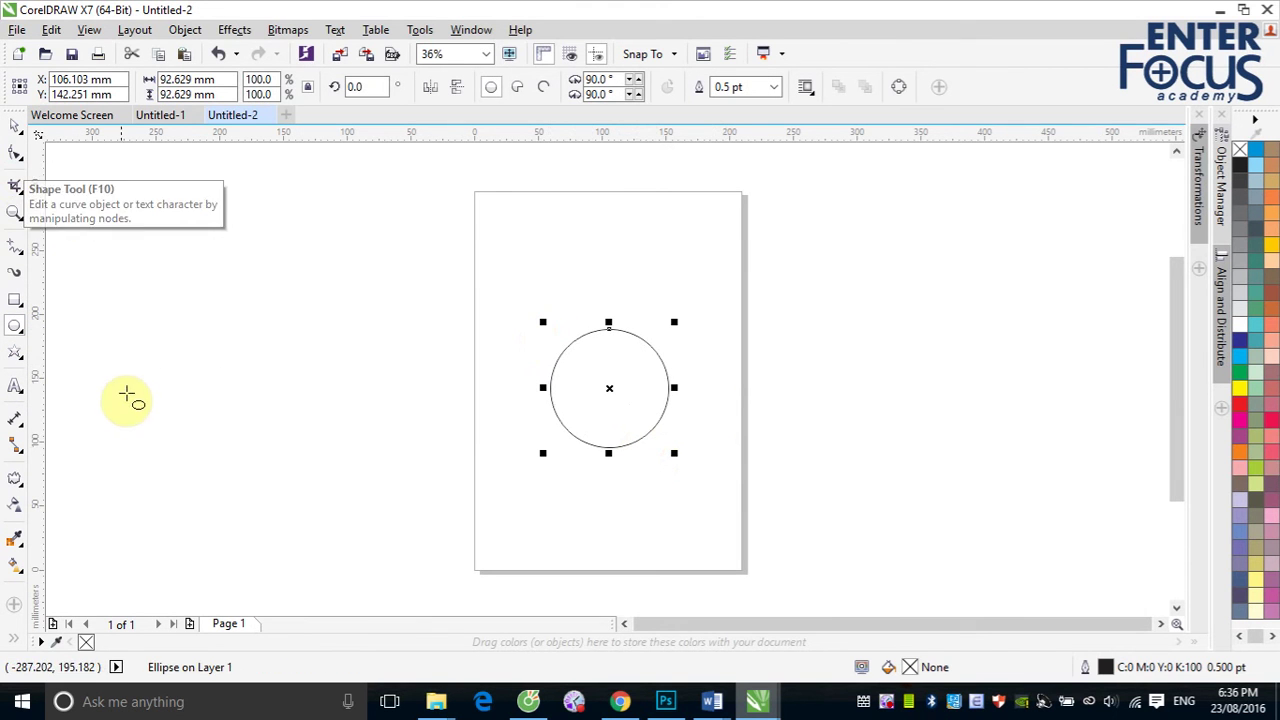
Apply a centered Zipper distortion to the new circle with an amplitude of 30 and a frequency of 9.
{"action": "left_click", "coordinate": [15, 478]}
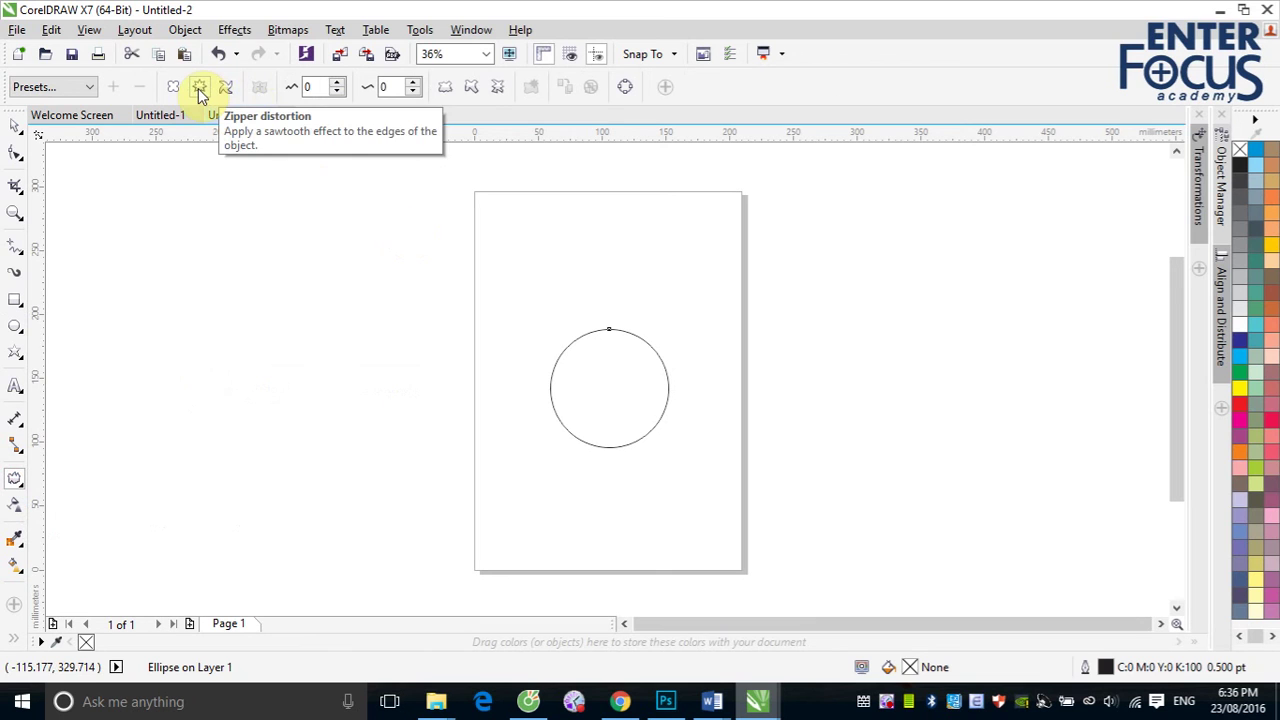
{"action": "left_click", "coordinate": [315, 86]}
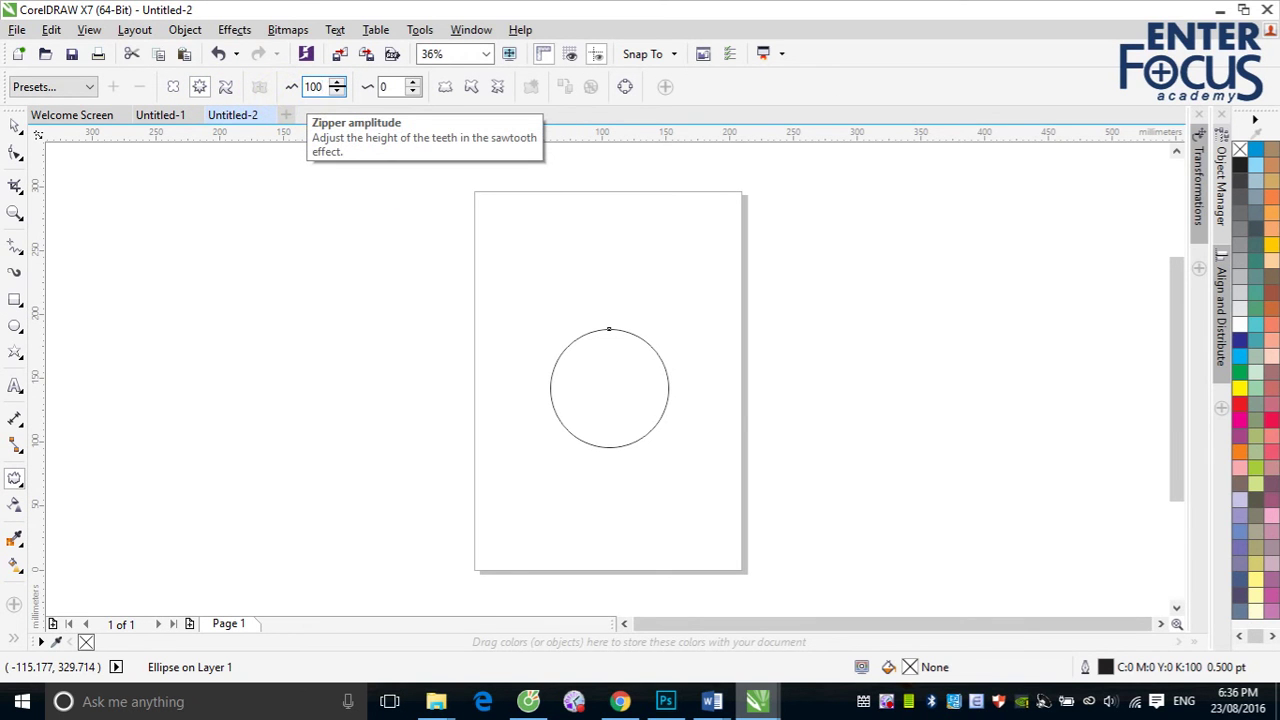
{"action": "key", "text": "Return"}
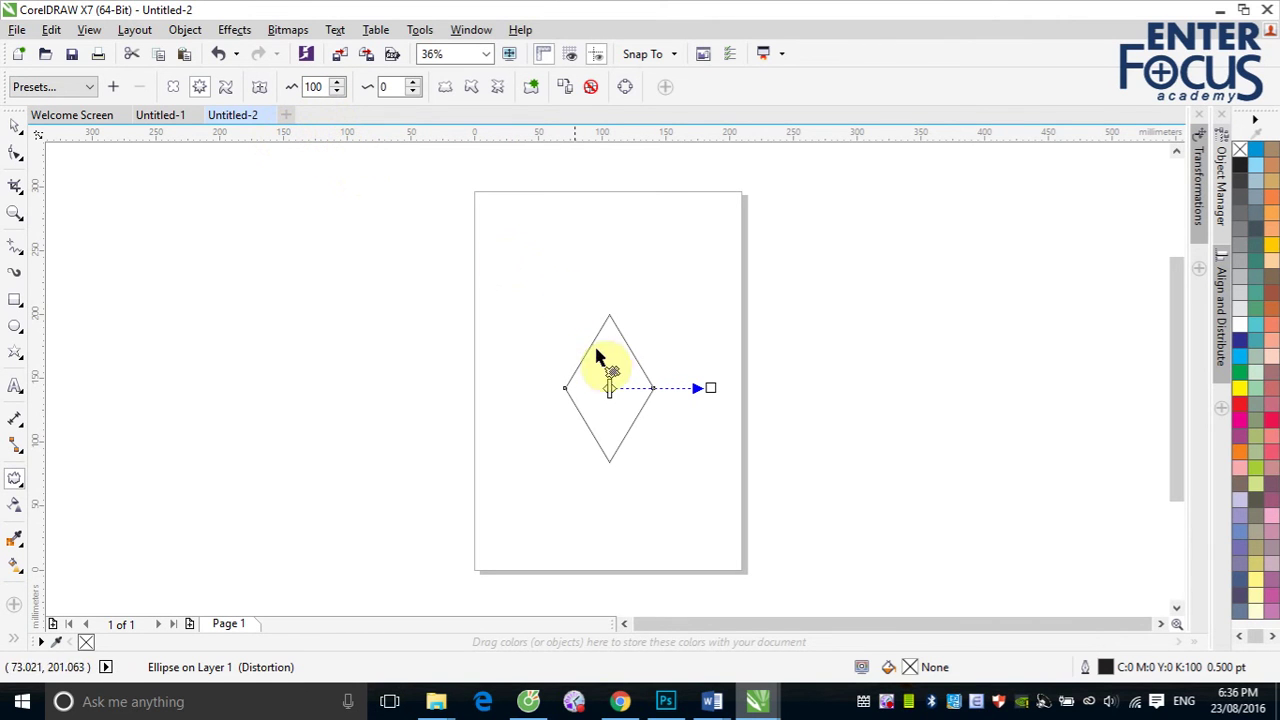
{"action": "mouse_move", "coordinate": [608, 388]}
{"action": "left_mouse_down"}
{"action": "mouse_move", "coordinate": [636, 388]}
{"action": "mouse_move", "coordinate": [616, 388]}
{"action": "left_mouse_up"}
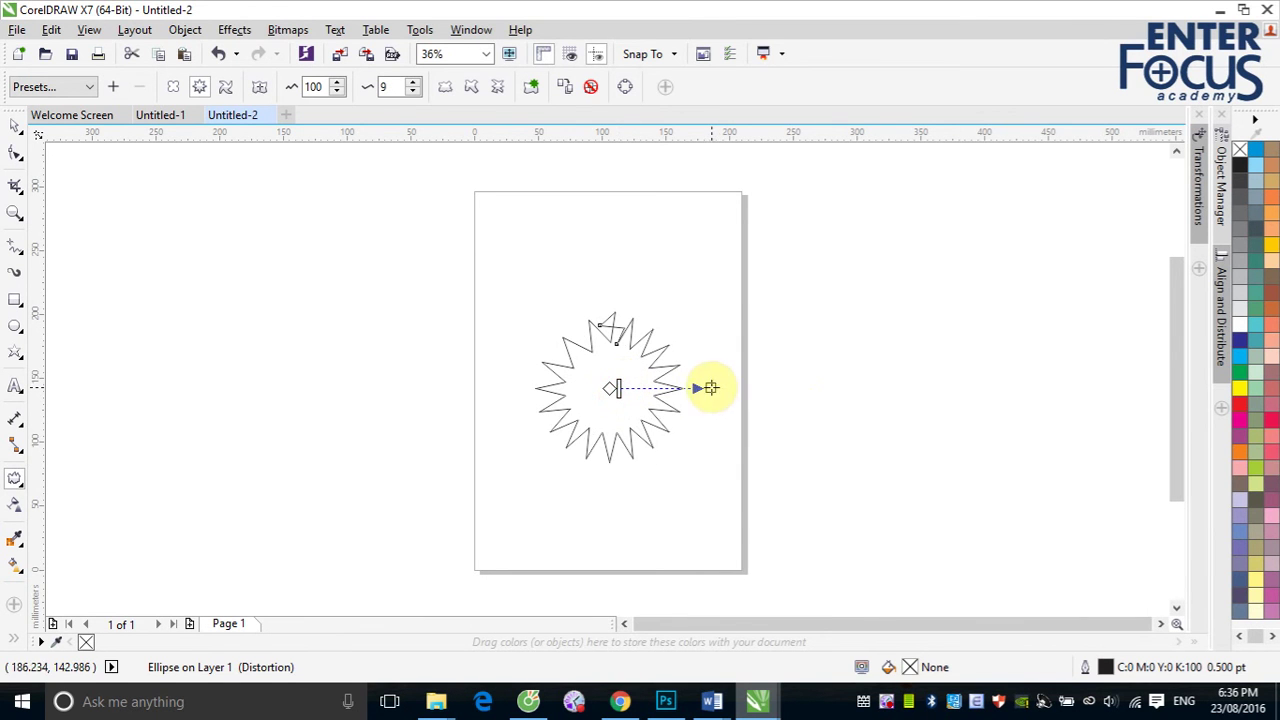
{"action": "left_click_drag", "start_coordinate": [709, 387], "coordinate": [640, 389]}
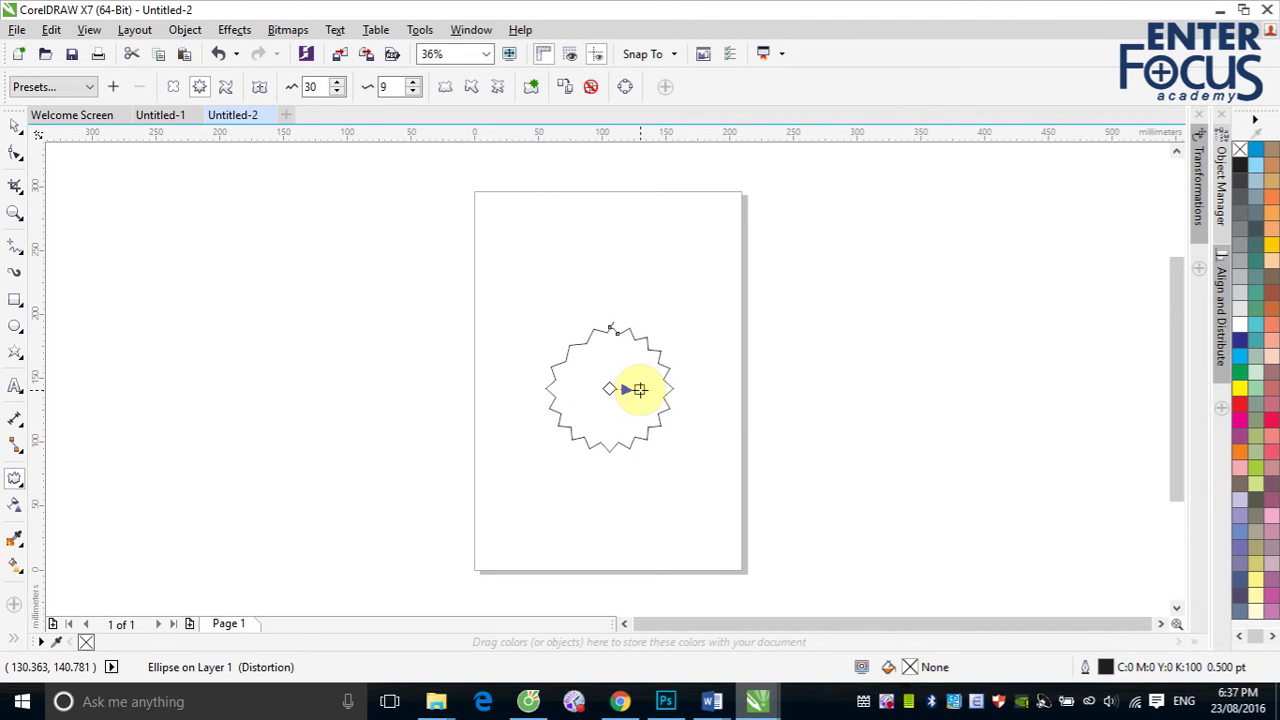
{"action": "left_click", "coordinate": [262, 88]}
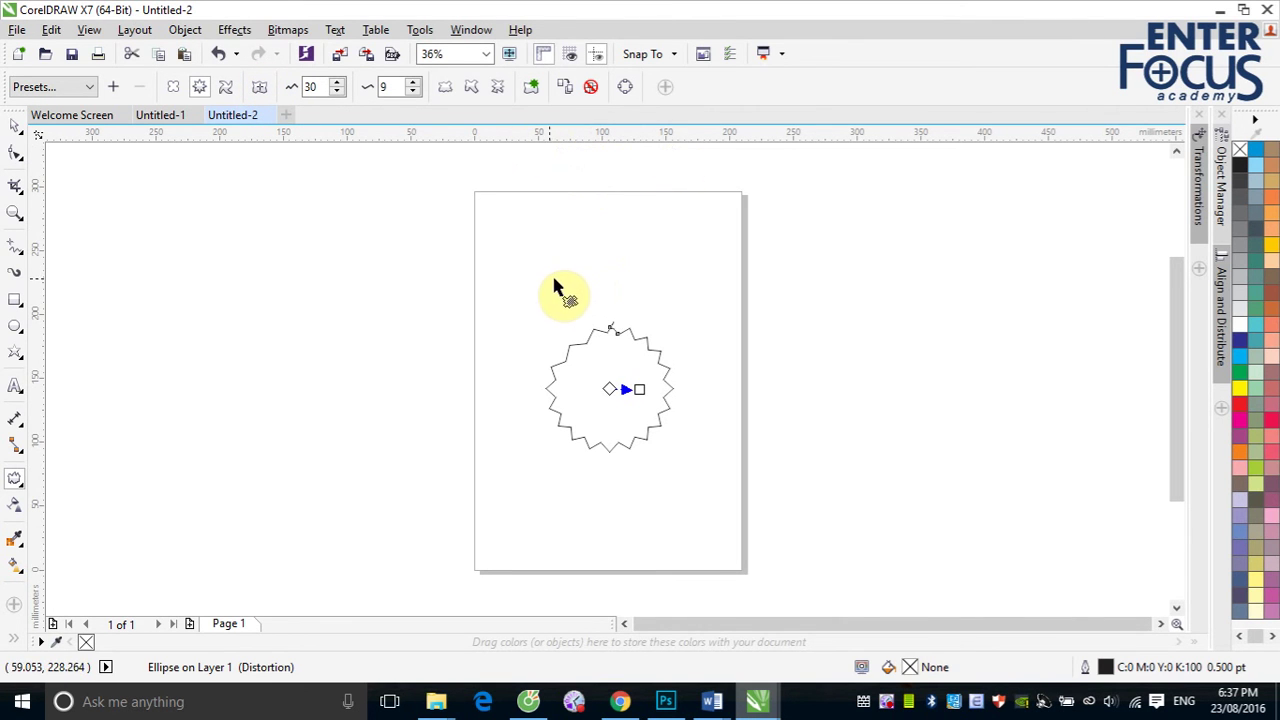
Increase the circle's Zipper amplitude to 43 and enable smooth distortion.
{"action": "left_click", "coordinate": [14, 126]}
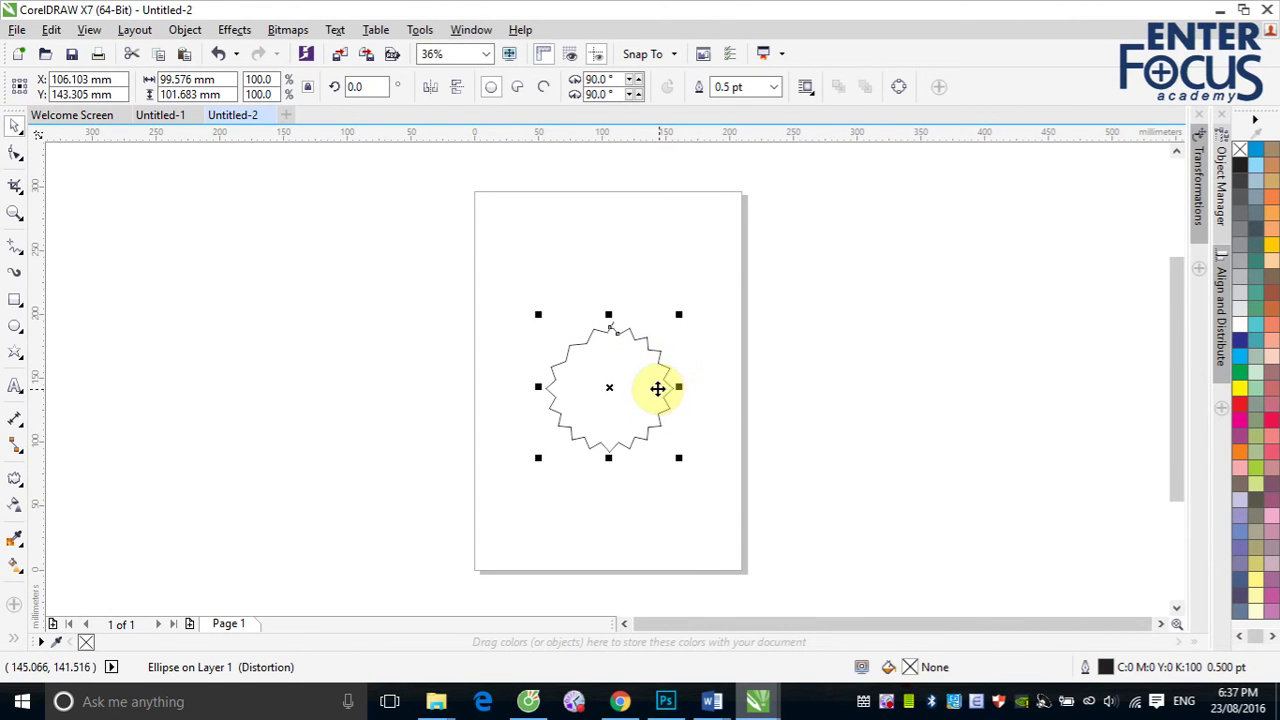
{"action": "key", "text": "z"}
{"action": "left_click_drag", "start_coordinate": [514, 300], "coordinate": [723, 489]}
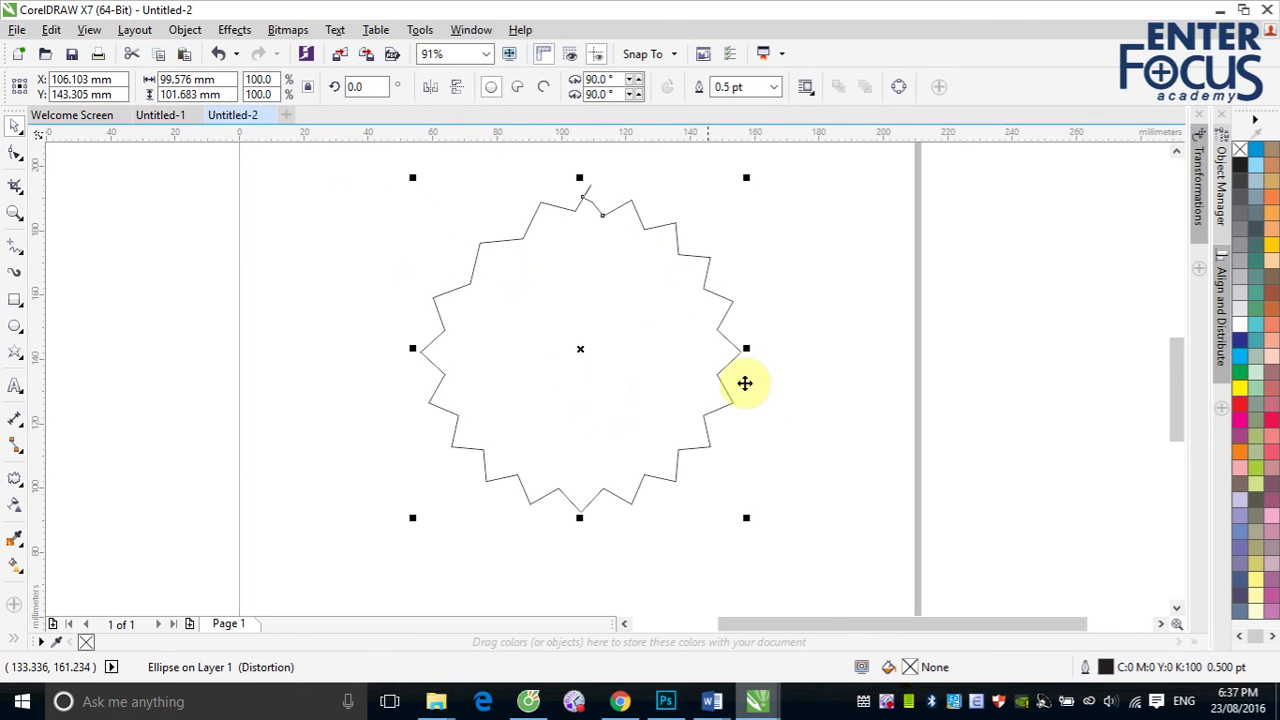
{"action": "left_click", "coordinate": [15, 478]}
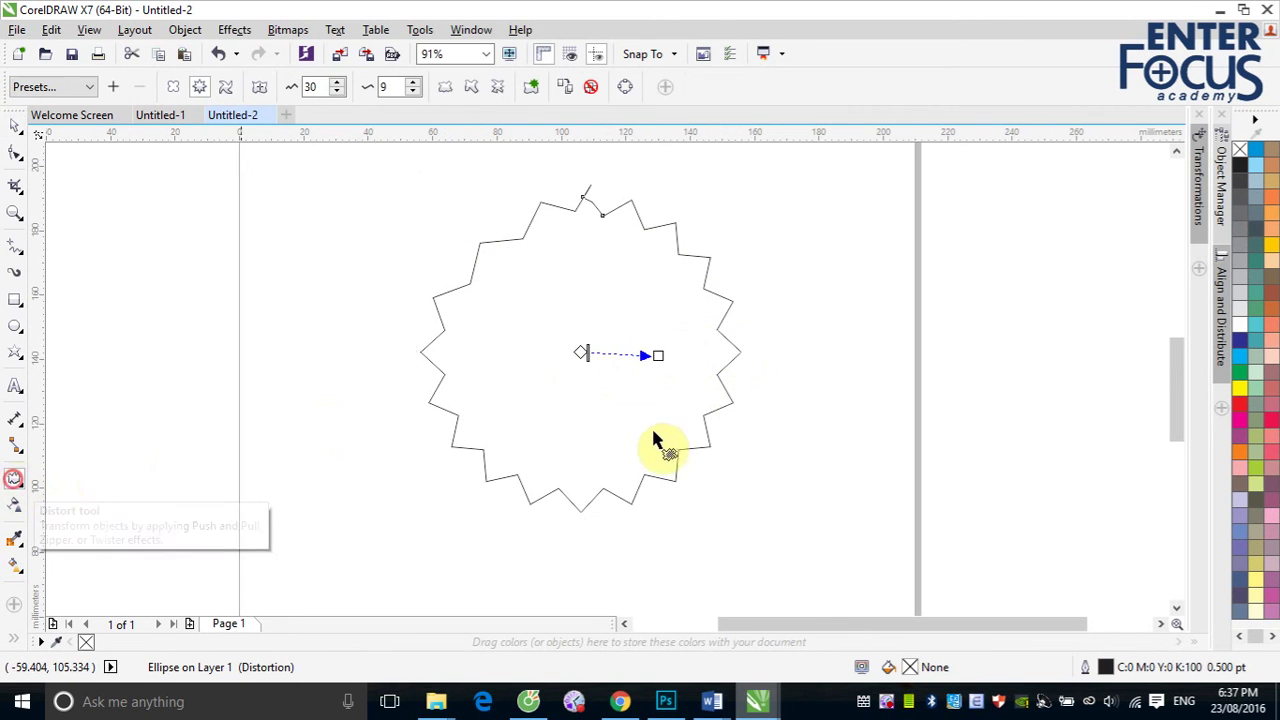
{"action": "left_click_drag", "start_coordinate": [678, 345], "coordinate": [691, 355]}
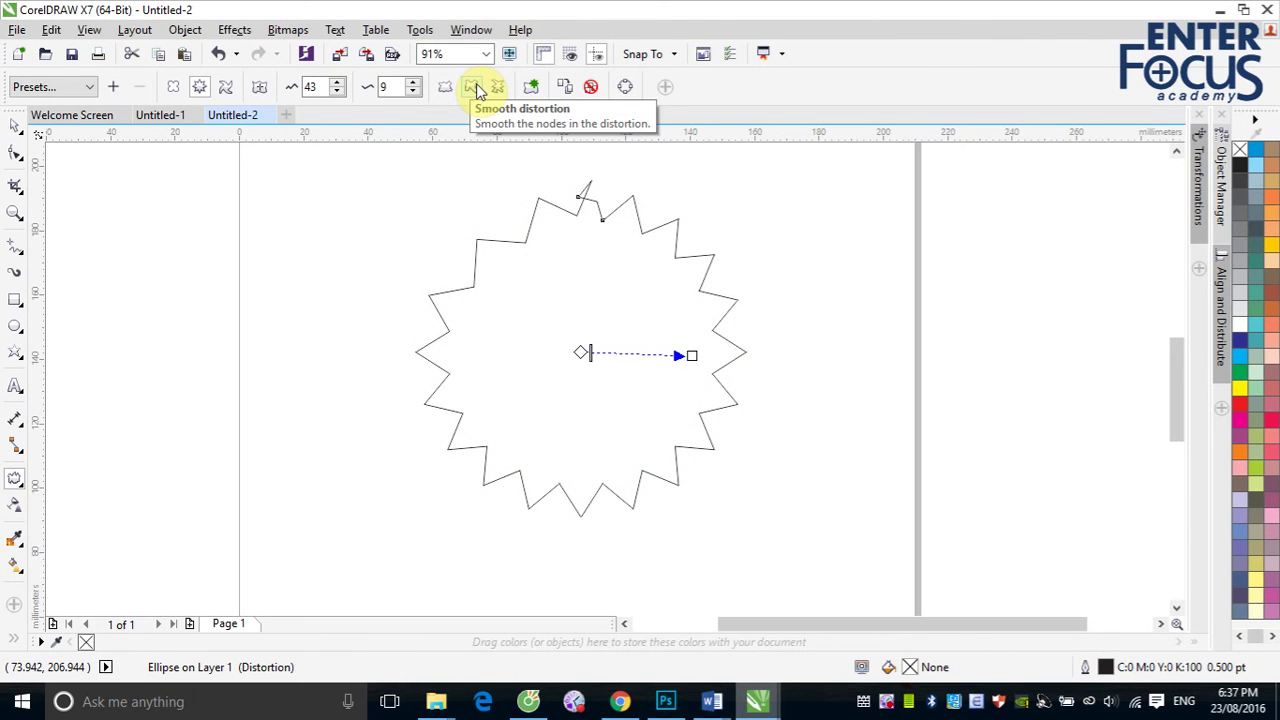
{"action": "left_click", "coordinate": [473, 87]}
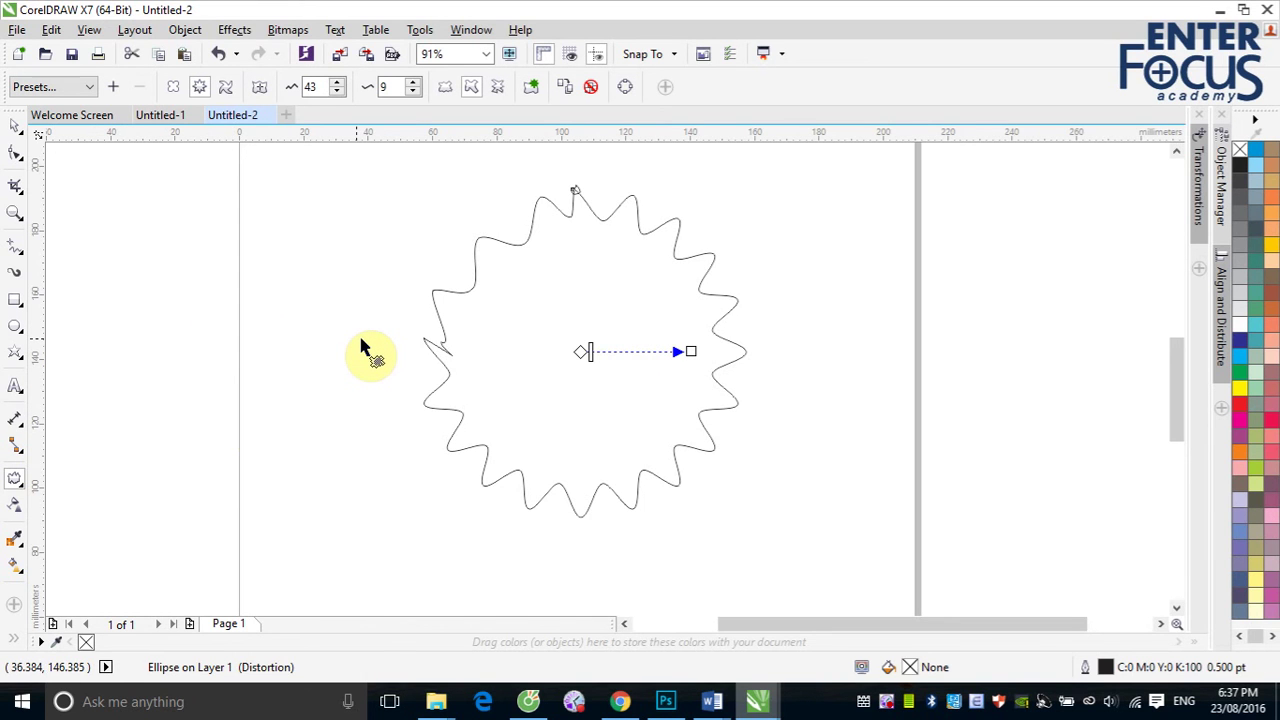
Add a Push and Pull distortion with an amplitude of 108 from the wavy circle's center.
{"action": "left_click", "coordinate": [172, 86]}
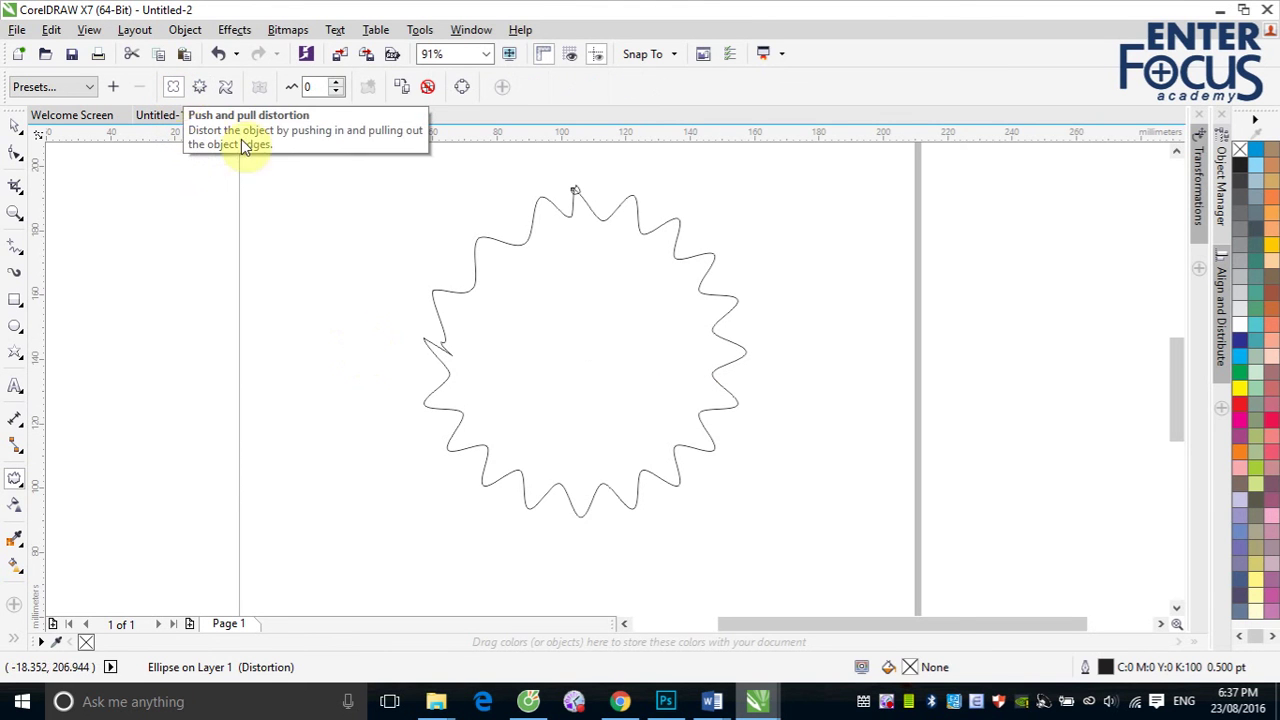
{"action": "left_click_drag", "start_coordinate": [587, 350], "coordinate": [724, 350]}
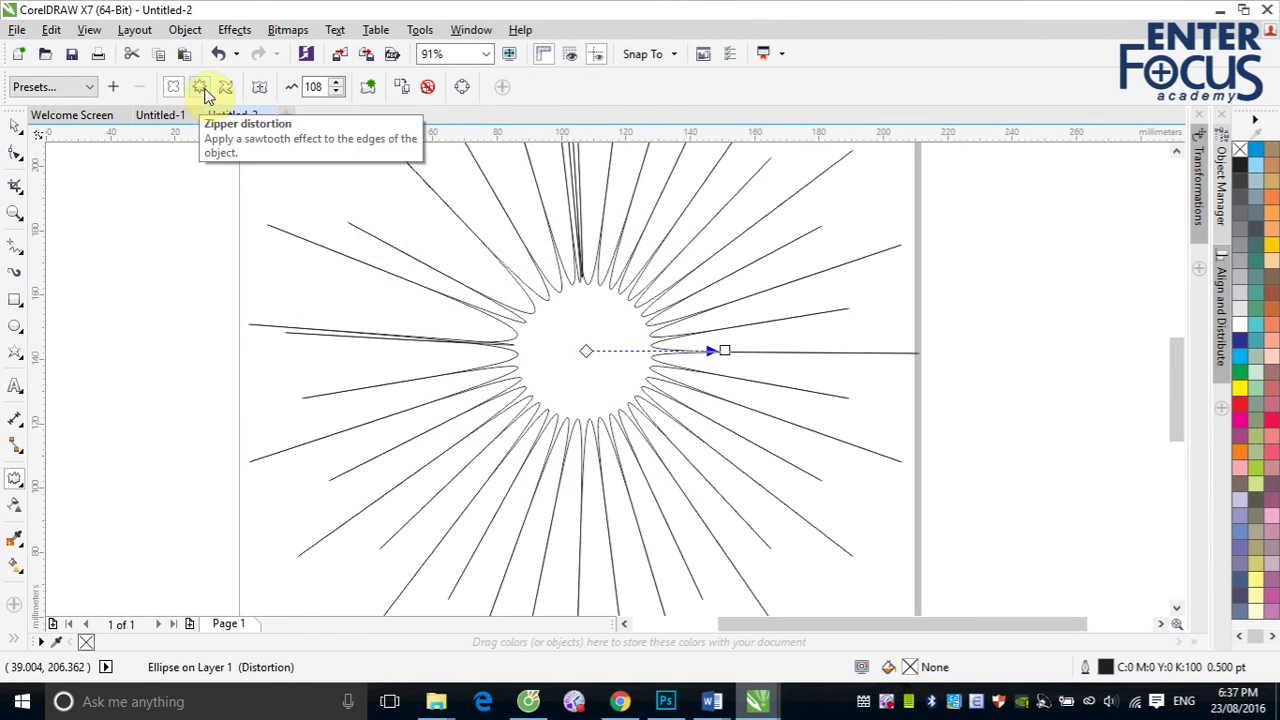
{"action": "left_click", "coordinate": [15, 126]}
Fill the starburst with red (C:0 M:100 Y:100 K:0) and remove its outline.
{"action": "key", "text": "F3"}
{"action": "key", "text": "F3"}
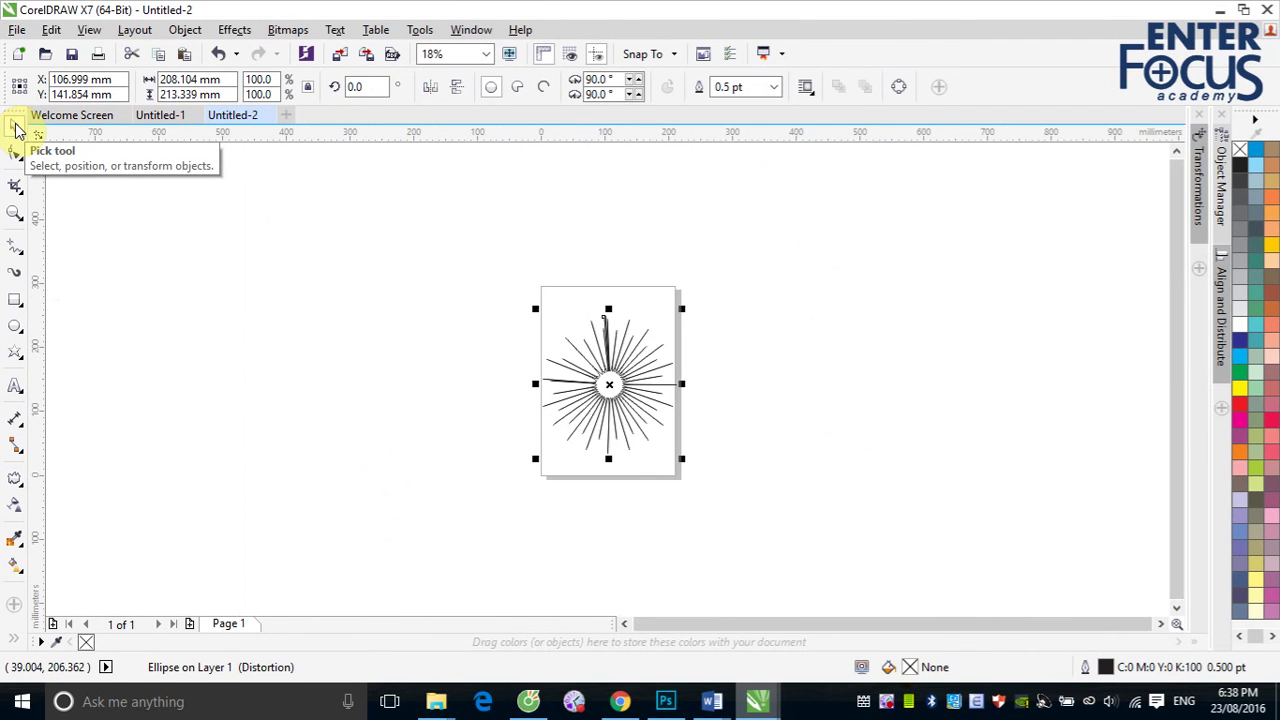
{"action": "left_click", "coordinate": [1240, 403]}
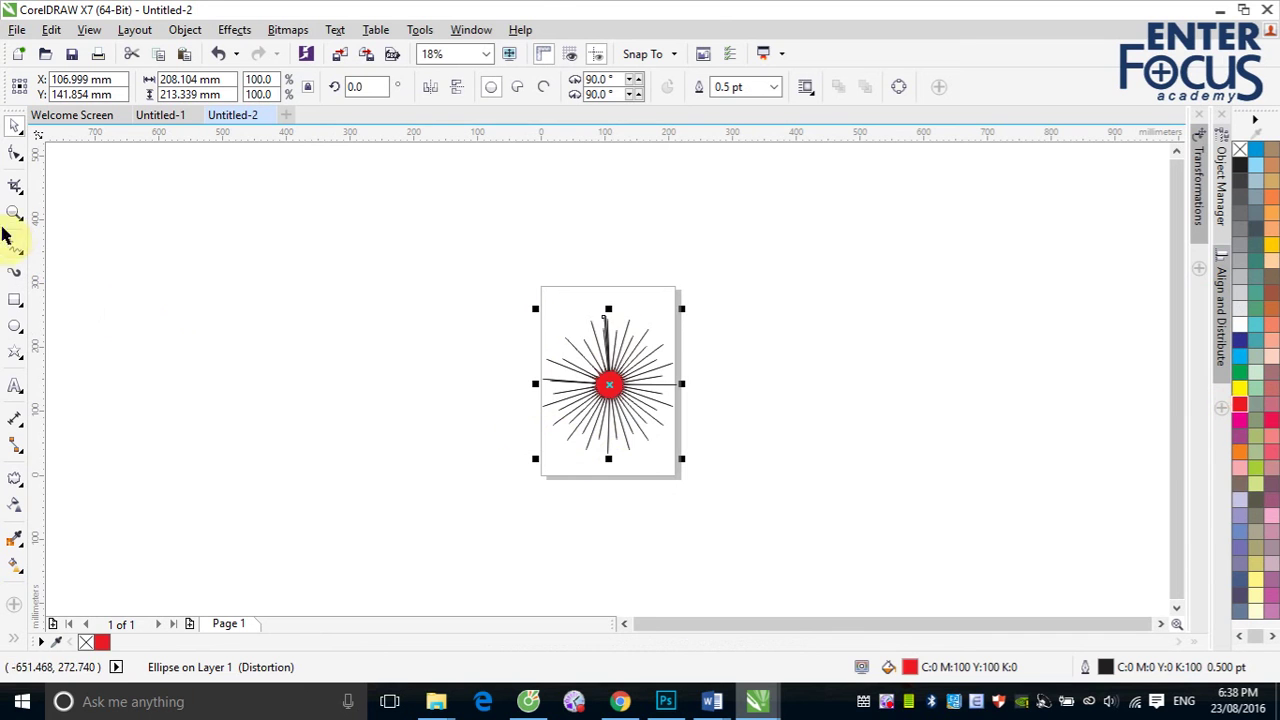
{"action": "right_click", "coordinate": [1240, 149]}
{"action": "left_click", "coordinate": [437, 386]}
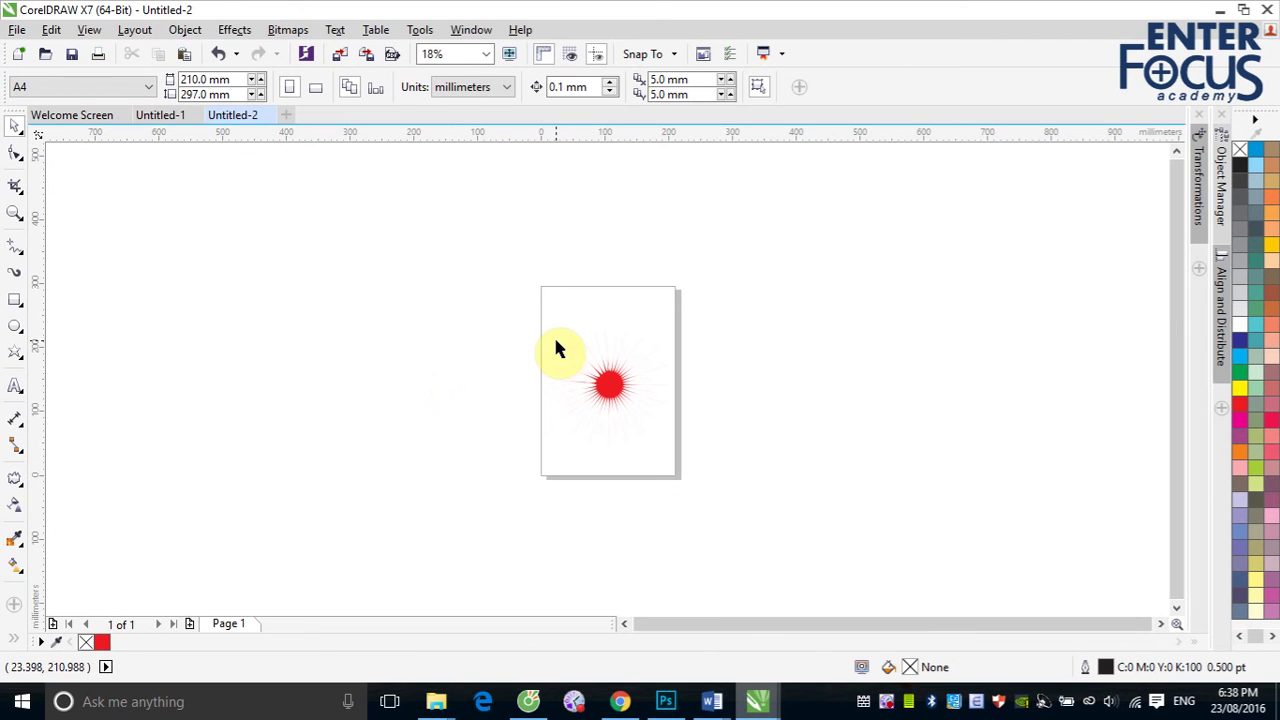
Move the red starburst about 20 mm to the right and 9 mm down on the page.
{"action": "key", "text": "z"}
{"action": "scroll", "coordinate": [655, 424], "scroll_direction": "up", "scroll_amount": 3}
{"action": "key", "text": "space"}
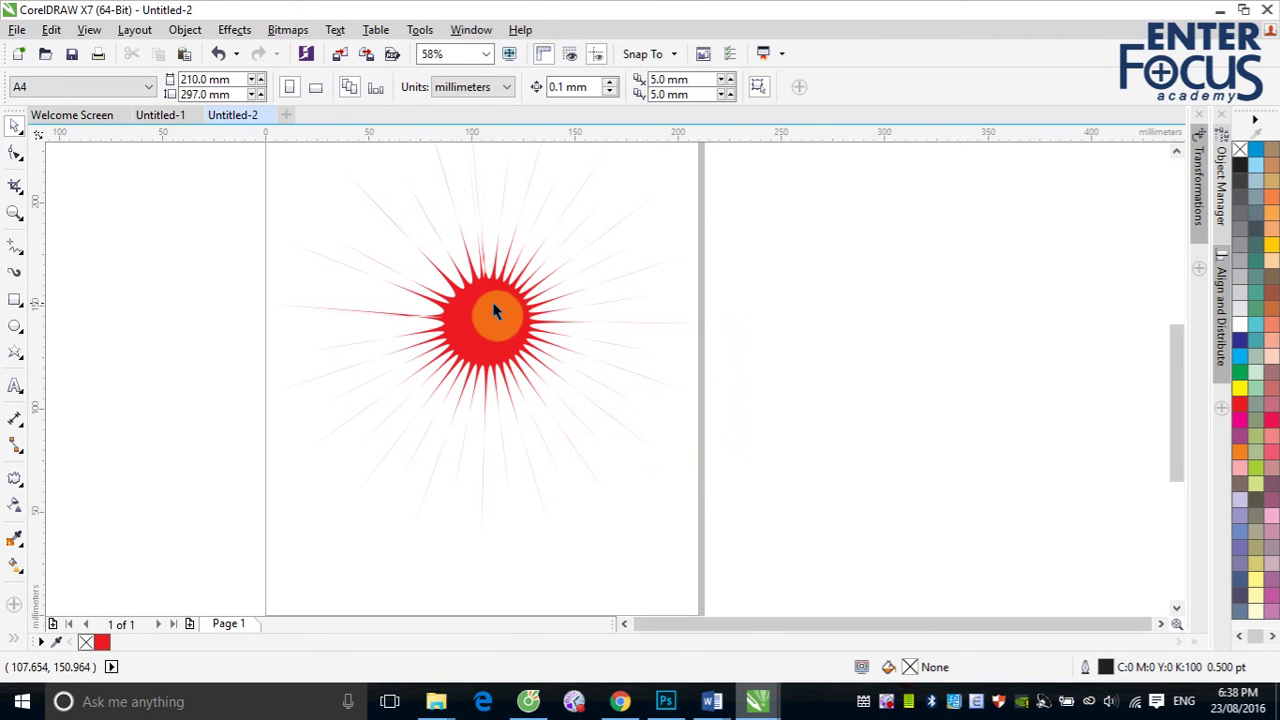
{"action": "left_click", "coordinate": [494, 304]}
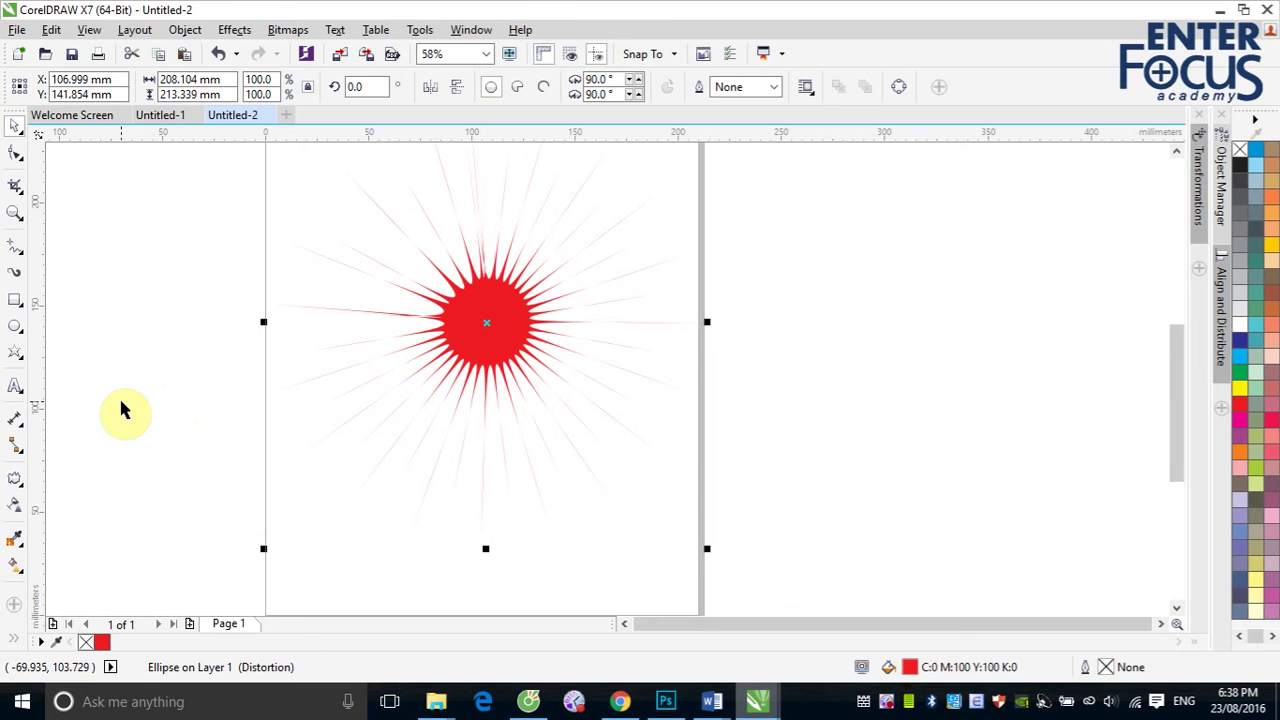
{"action": "left_click", "coordinate": [455, 356]}
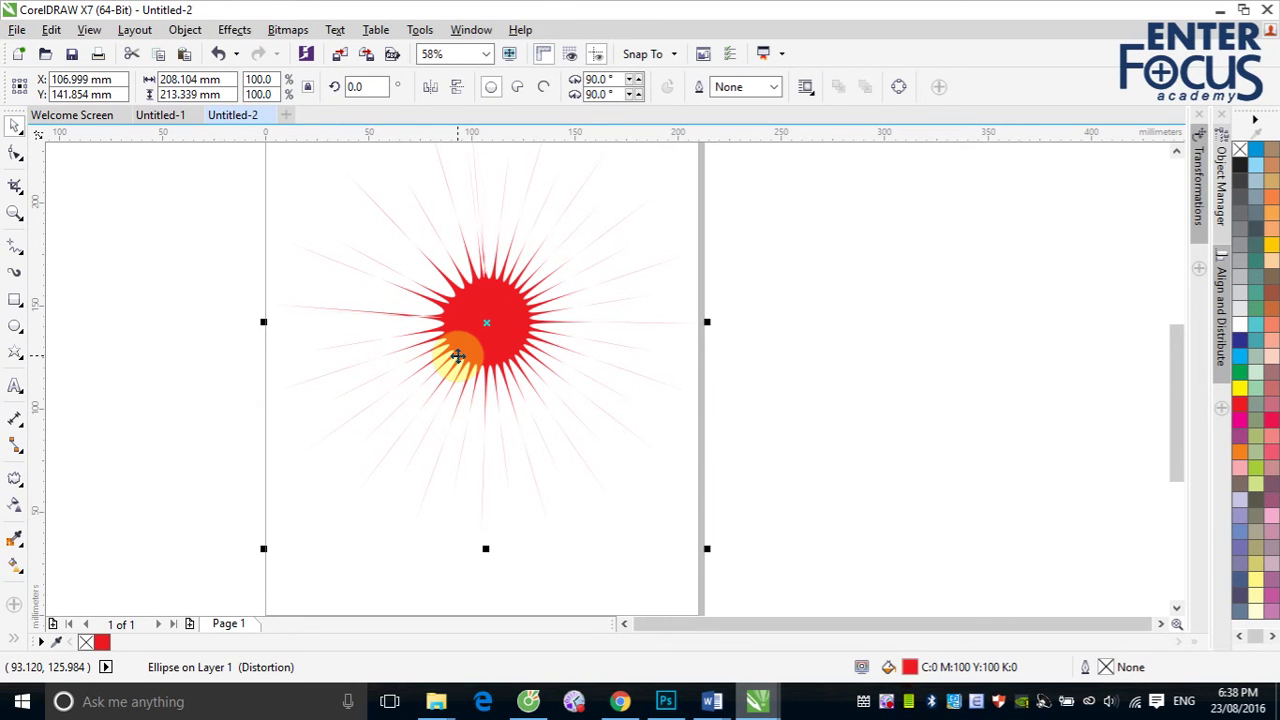
{"action": "left_click_drag", "start_coordinate": [480, 352], "coordinate": [509, 356]}
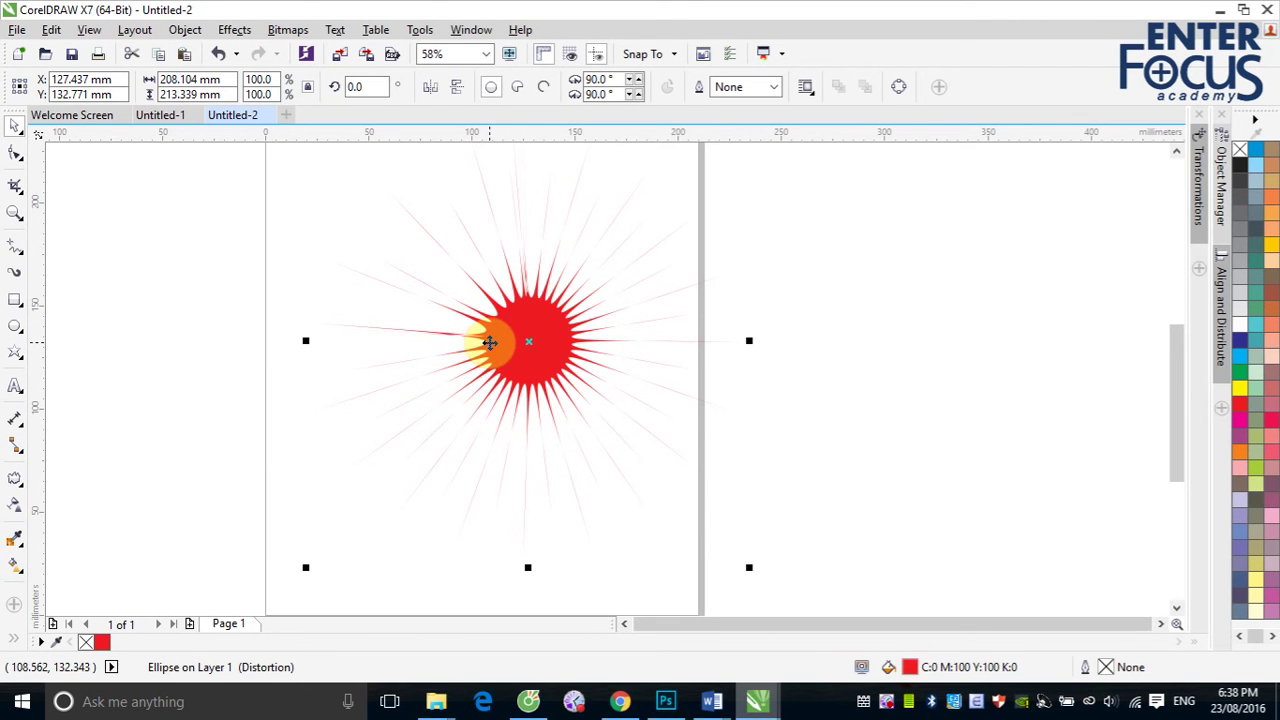
{"action": "left_click", "coordinate": [498, 342]}
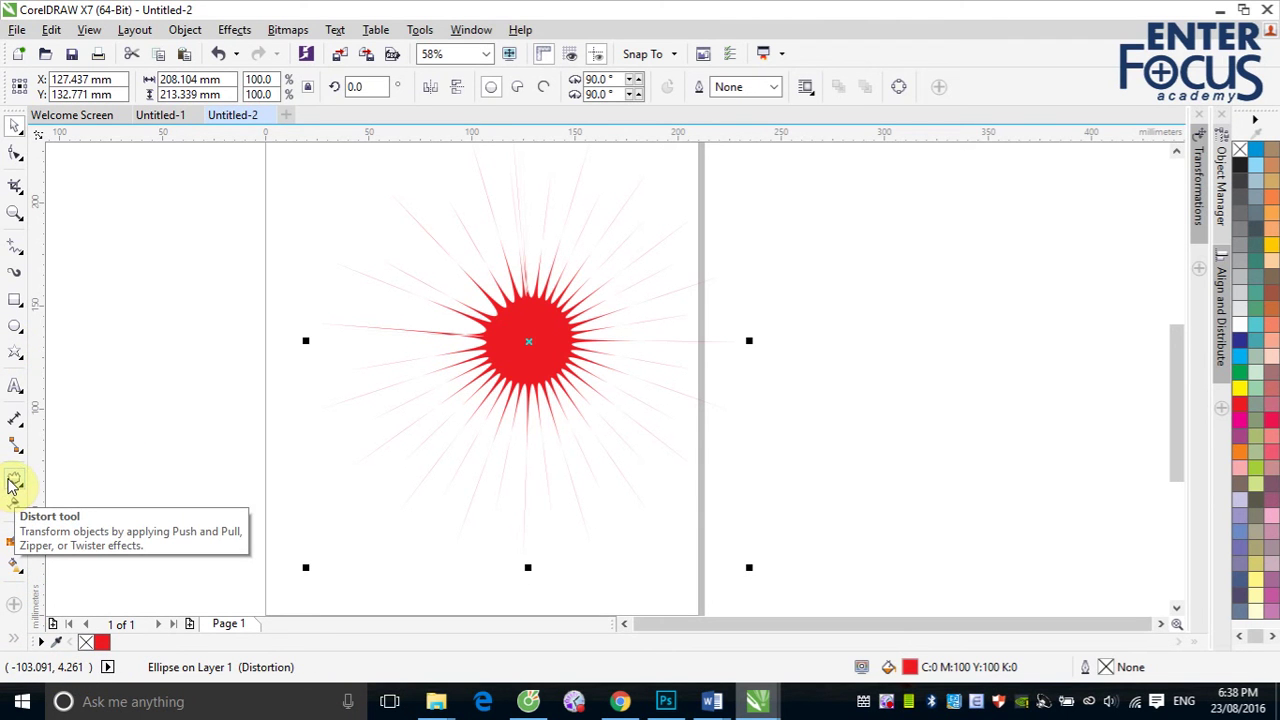
Activate the Distort tool on the red starburst to edit its Push and Pull distortion.
{"action": "left_click", "coordinate": [14, 483]}
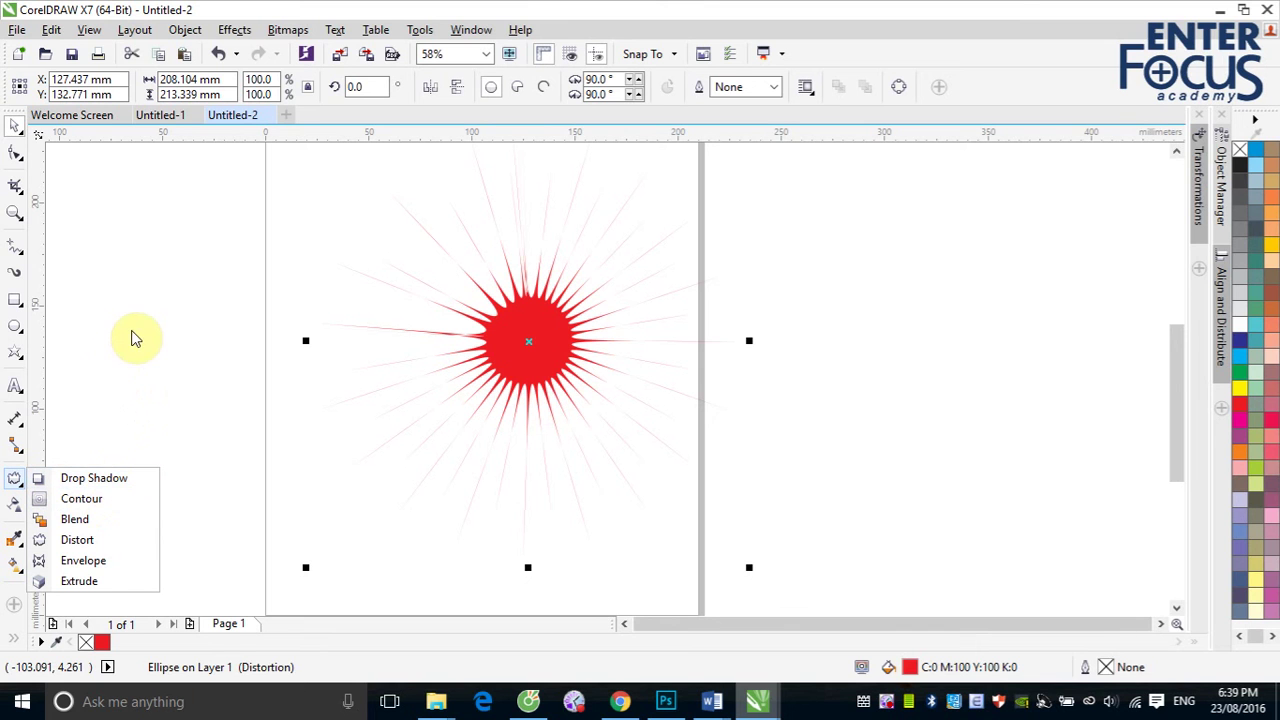
{"action": "left_click", "coordinate": [93, 539]}
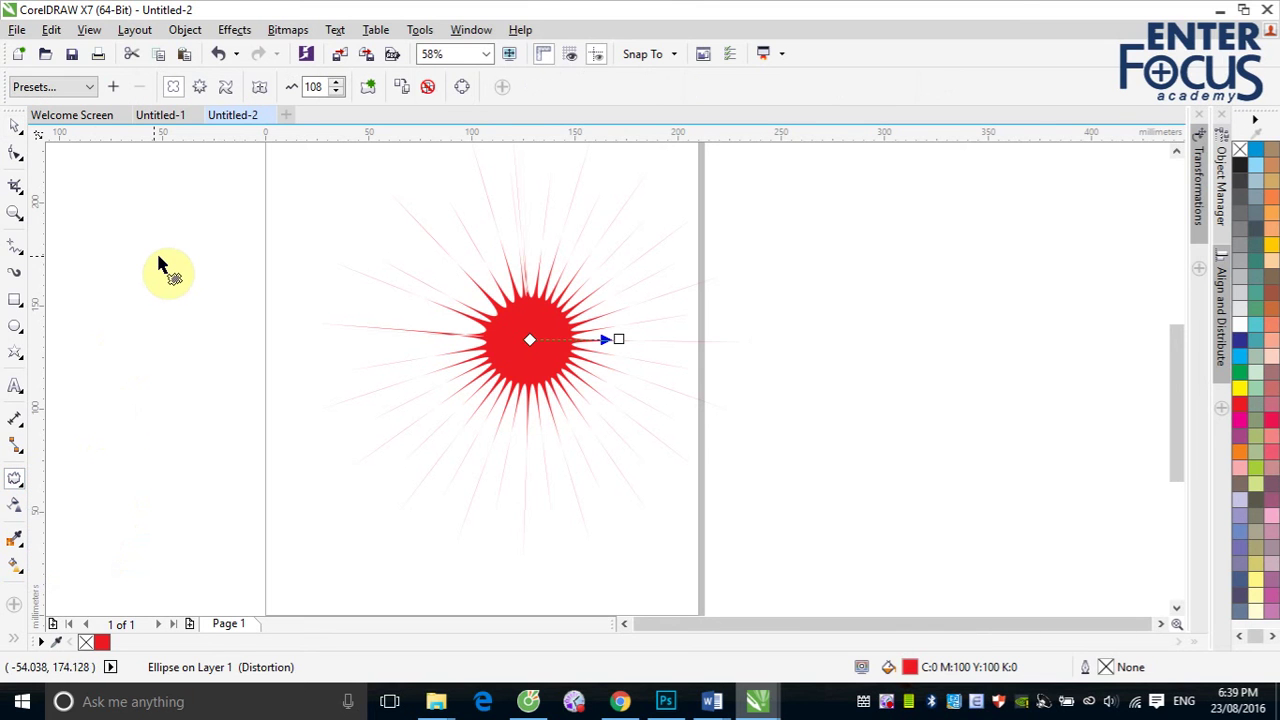